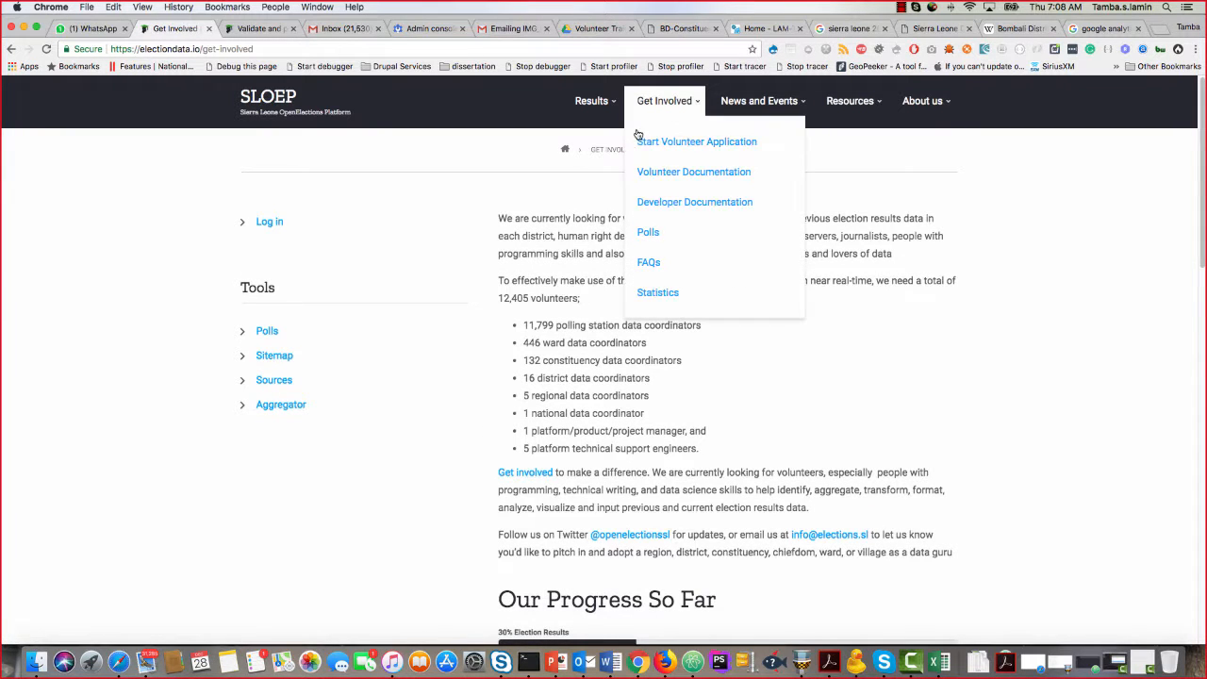
# Log in to the SLOEP site as demo.publisher using the saved username and password.
pyautogui.click(270, 223)
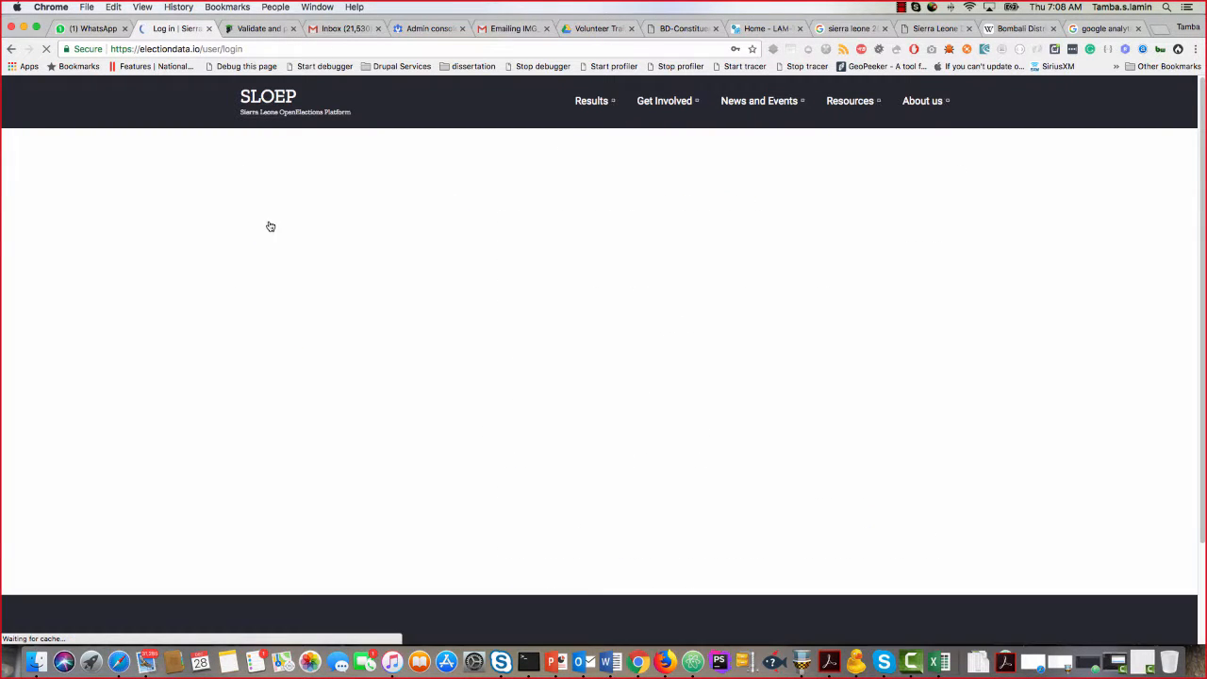
pyautogui.moveTo(321, 383); pyautogui.dragTo(223, 377)
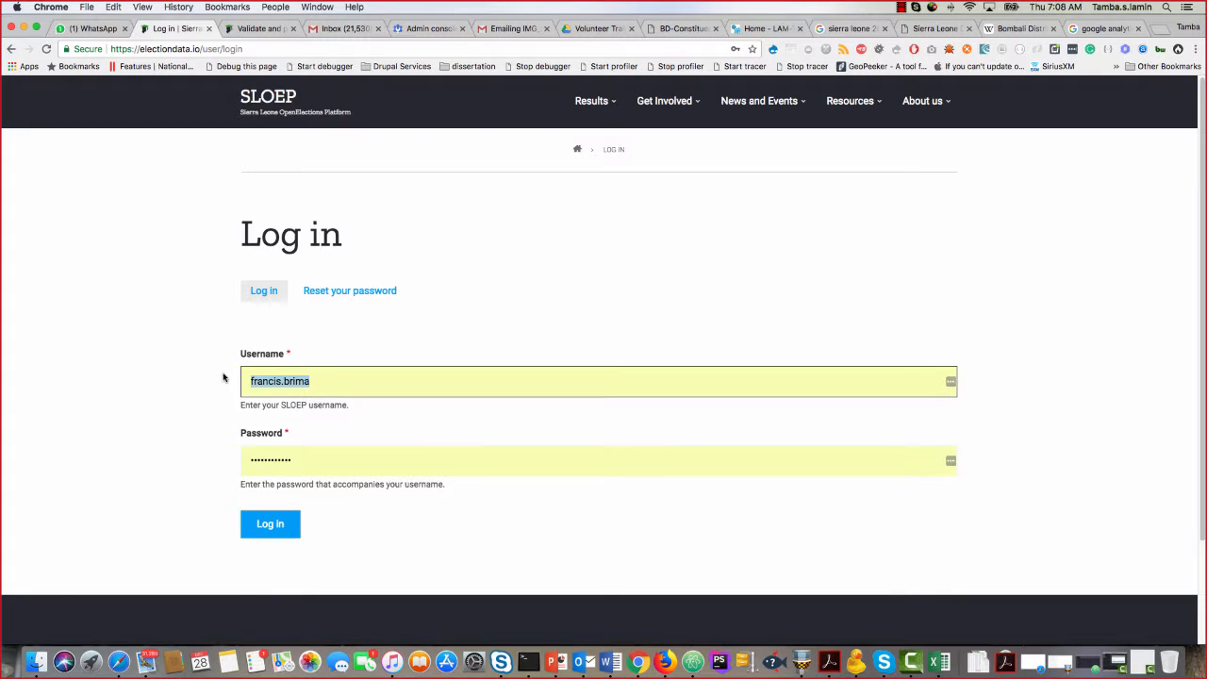
pyautogui.write('demo.publisher')
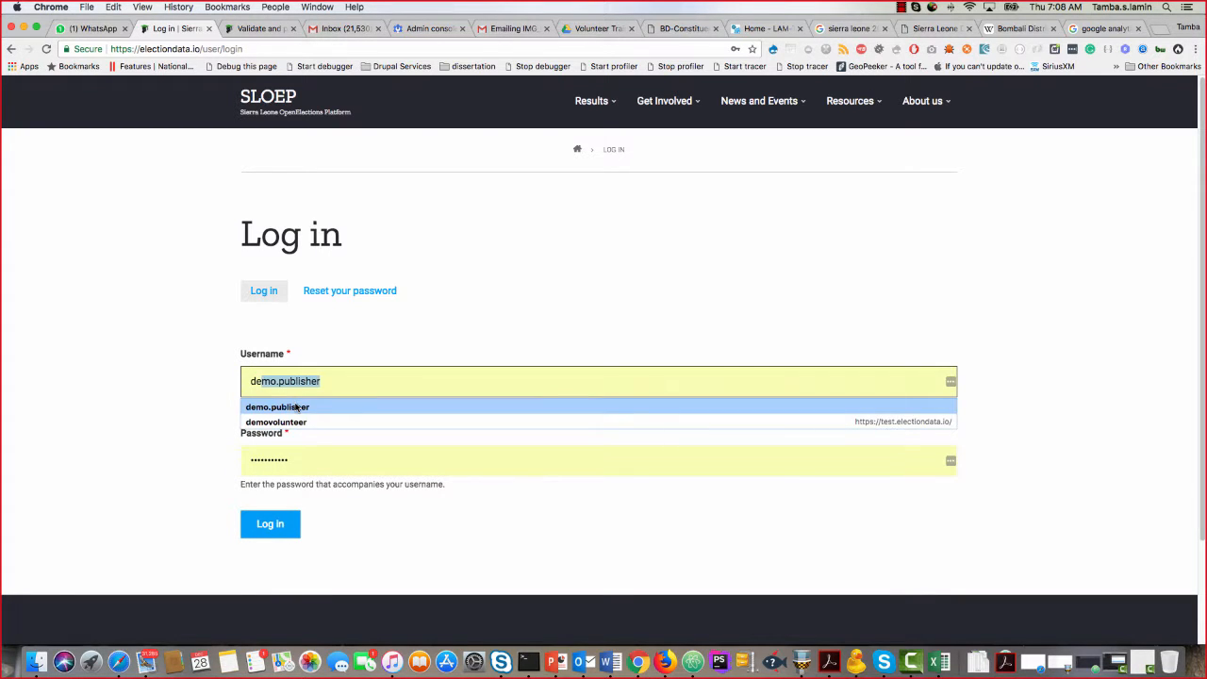
pyautogui.click(283, 406)
pyautogui.click(280, 525)
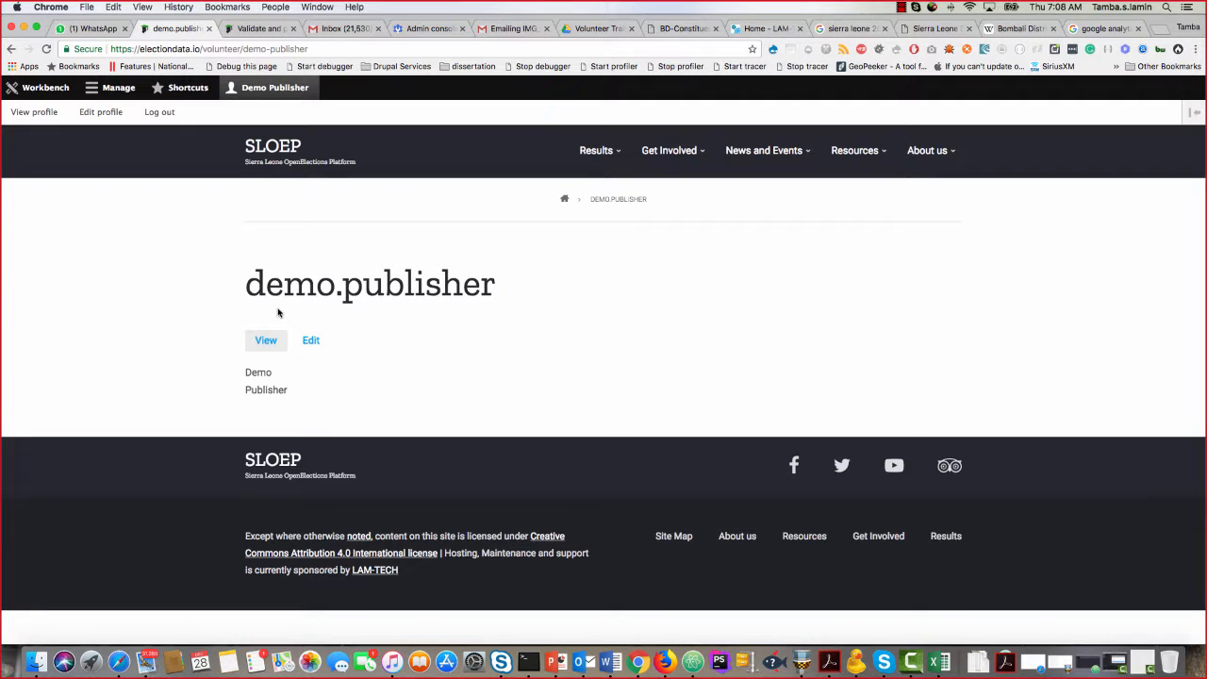
# Open the site's content administration list from the demo.publisher profile page.
pyautogui.doubleClick(300, 285)
pyautogui.click(404, 288)
pyautogui.click(109, 88)
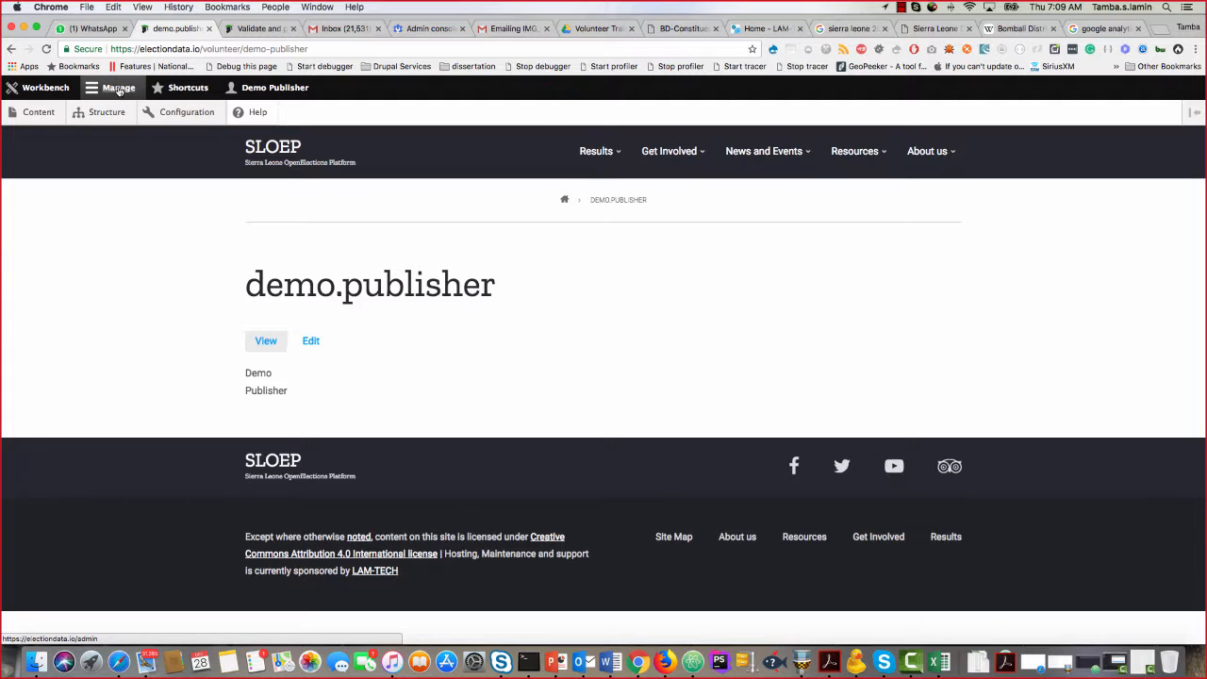
pyautogui.click(119, 88)
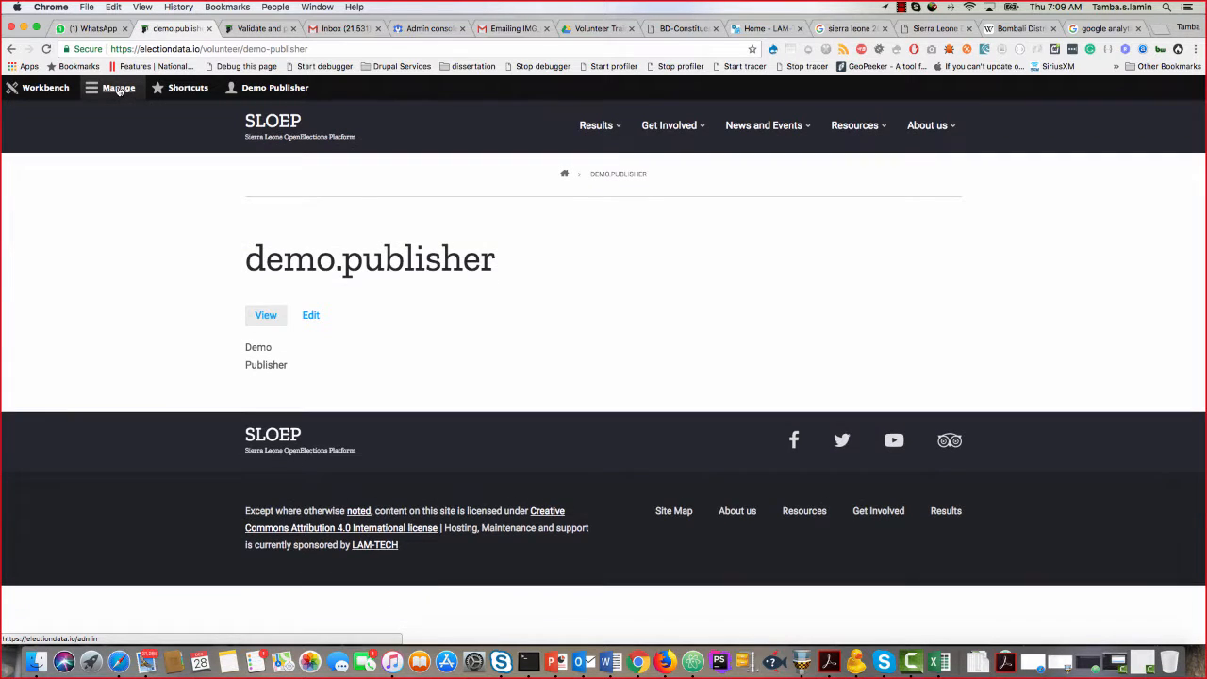
pyautogui.click(119, 87)
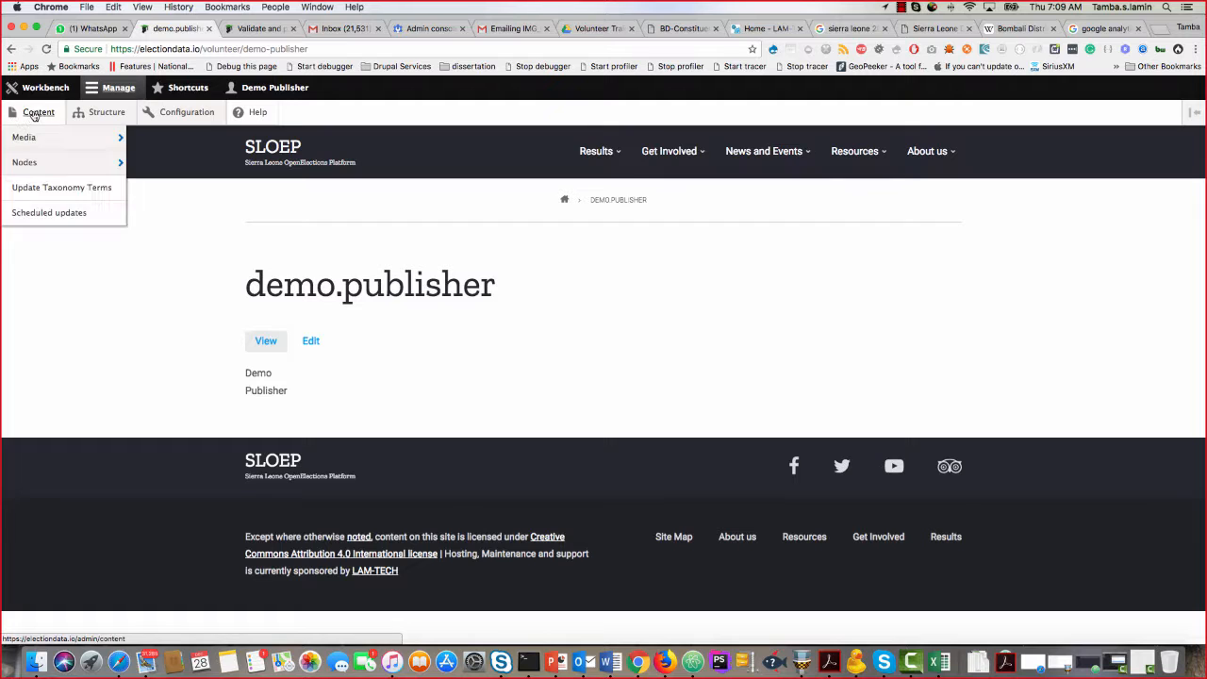
pyautogui.click(35, 113)
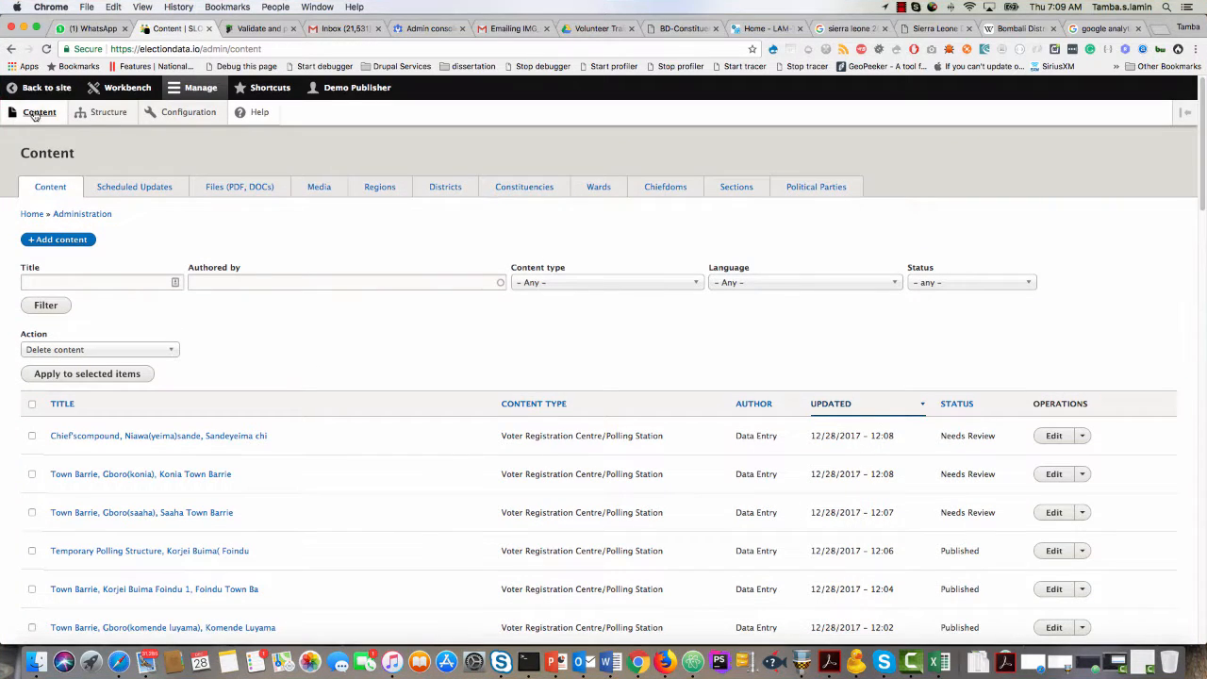
# Filter the content list by content type Voter Registration Centre/Polling Station and look through the entries.
pyautogui.scroll(-1, 156, 276)
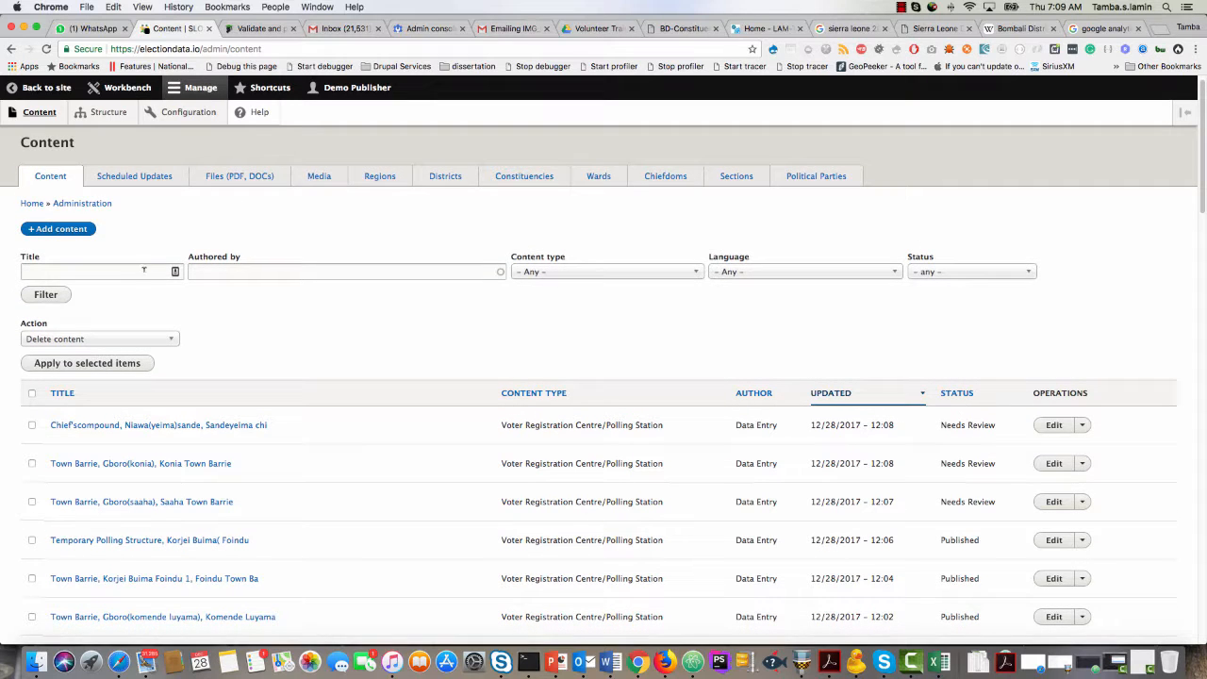
pyautogui.click(600, 272)
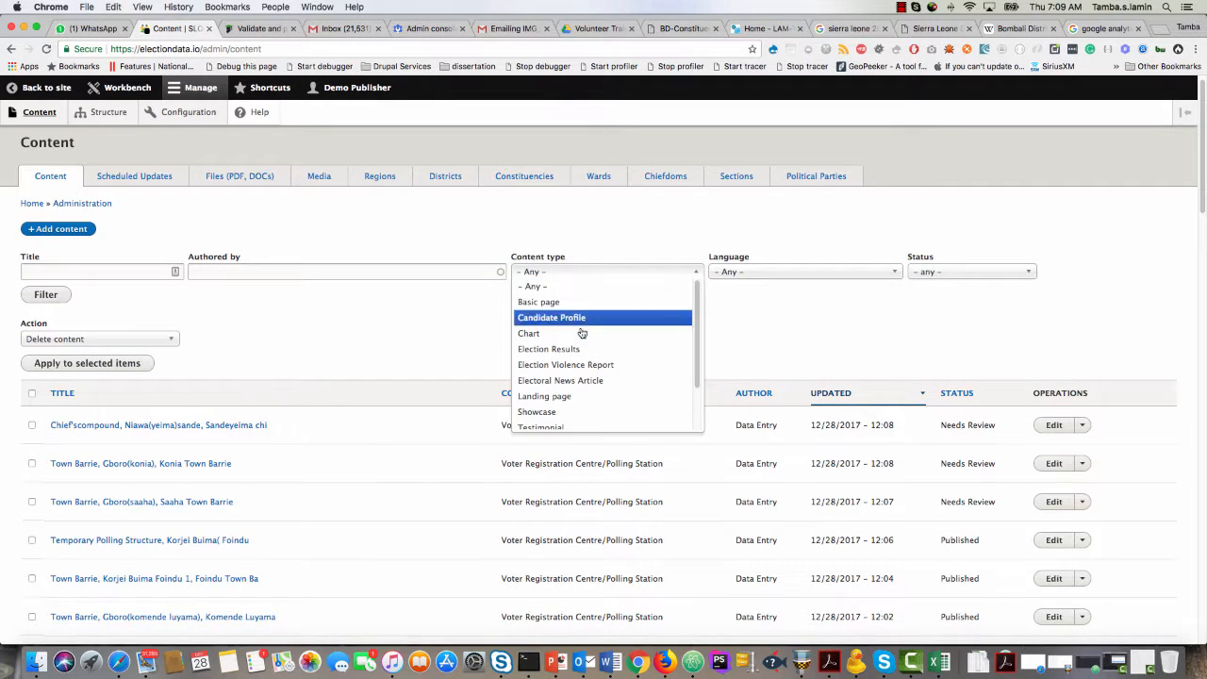
pyautogui.scroll(-3, 571, 377)
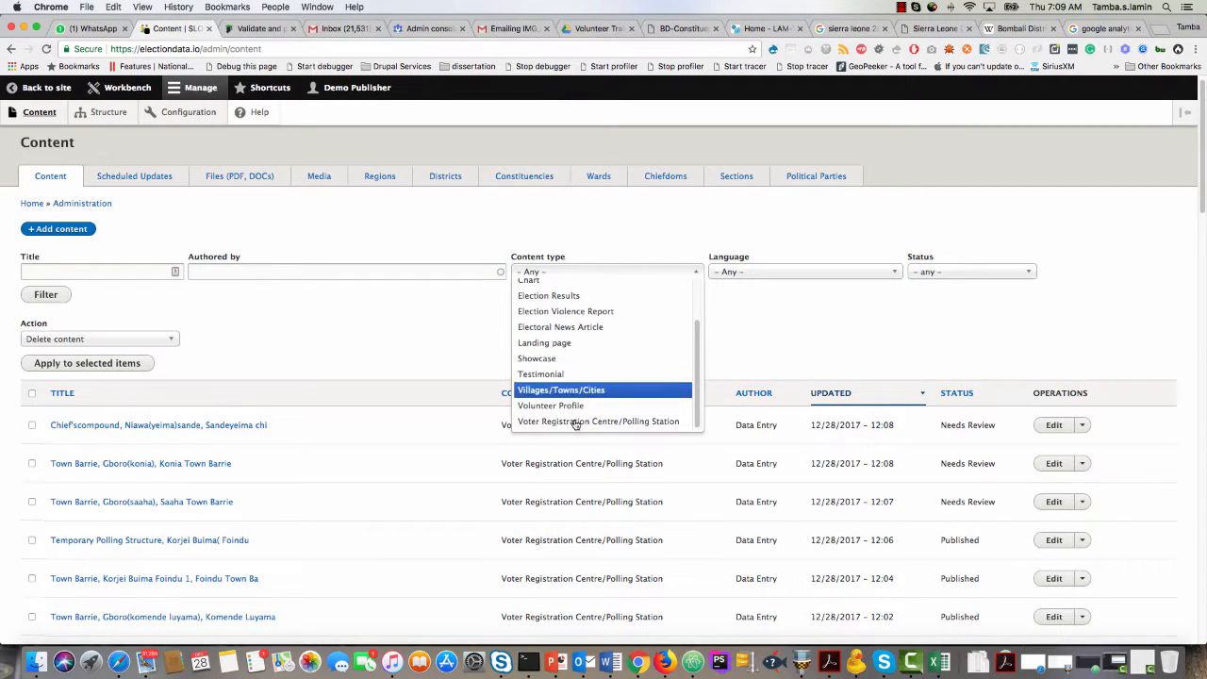
pyautogui.click(586, 421)
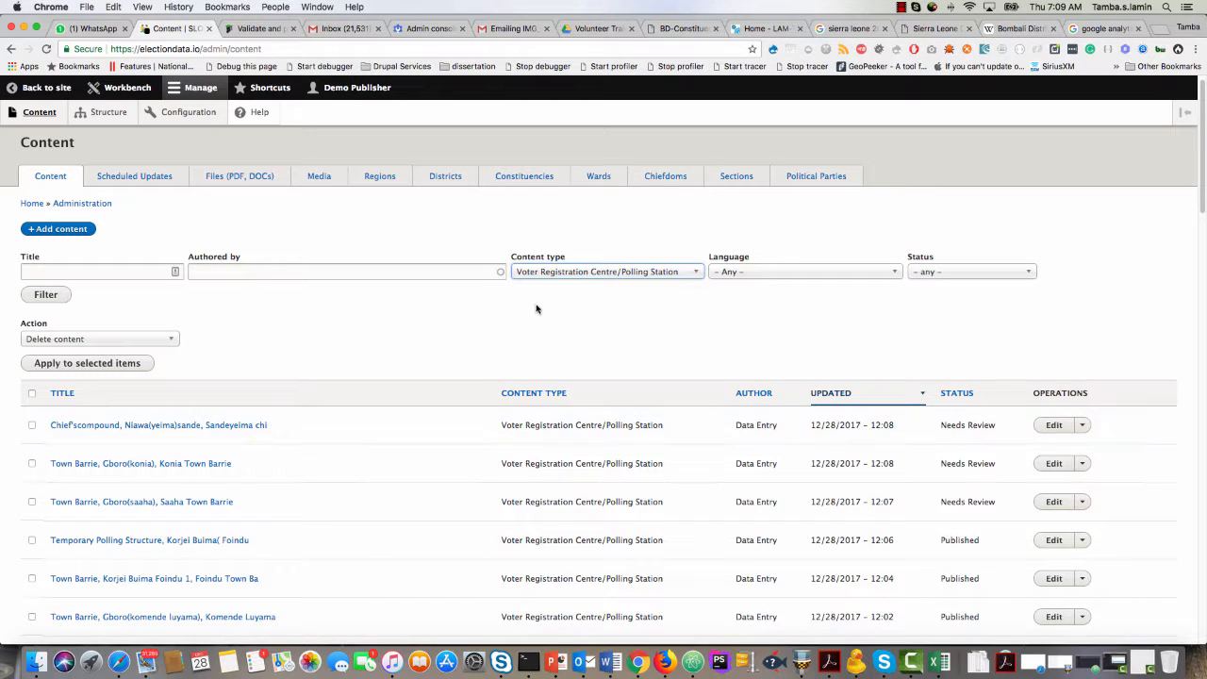
pyautogui.click(53, 298)
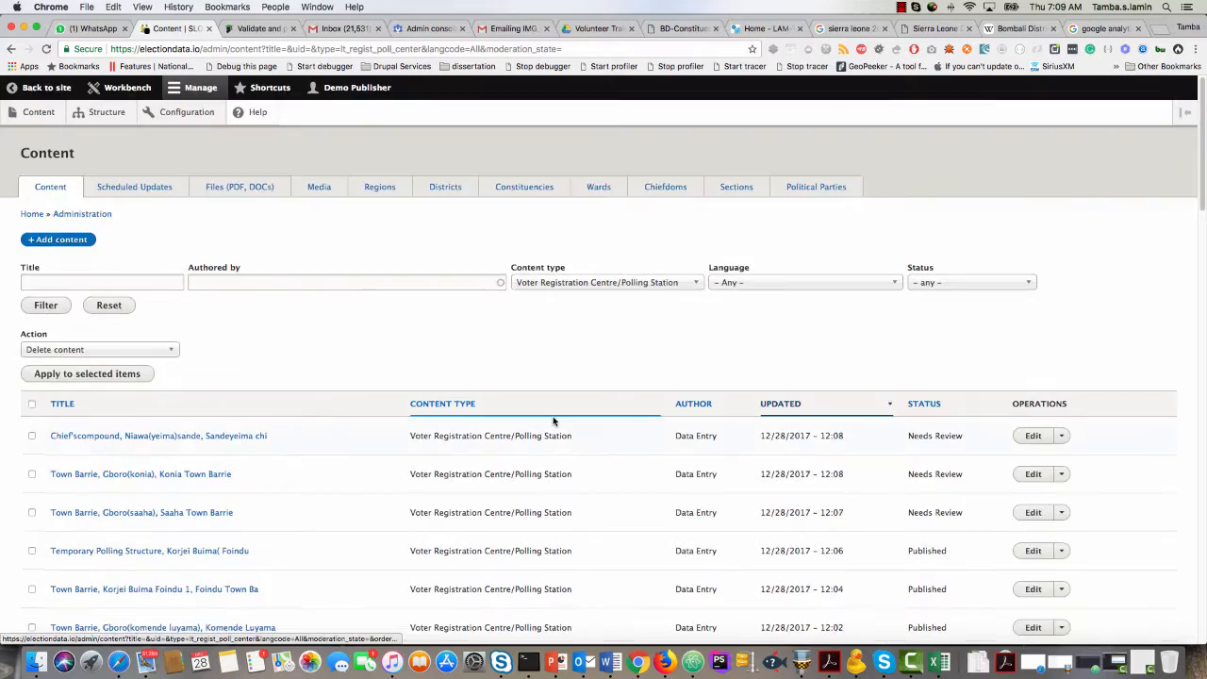
pyautogui.scroll(-20, 553, 421)
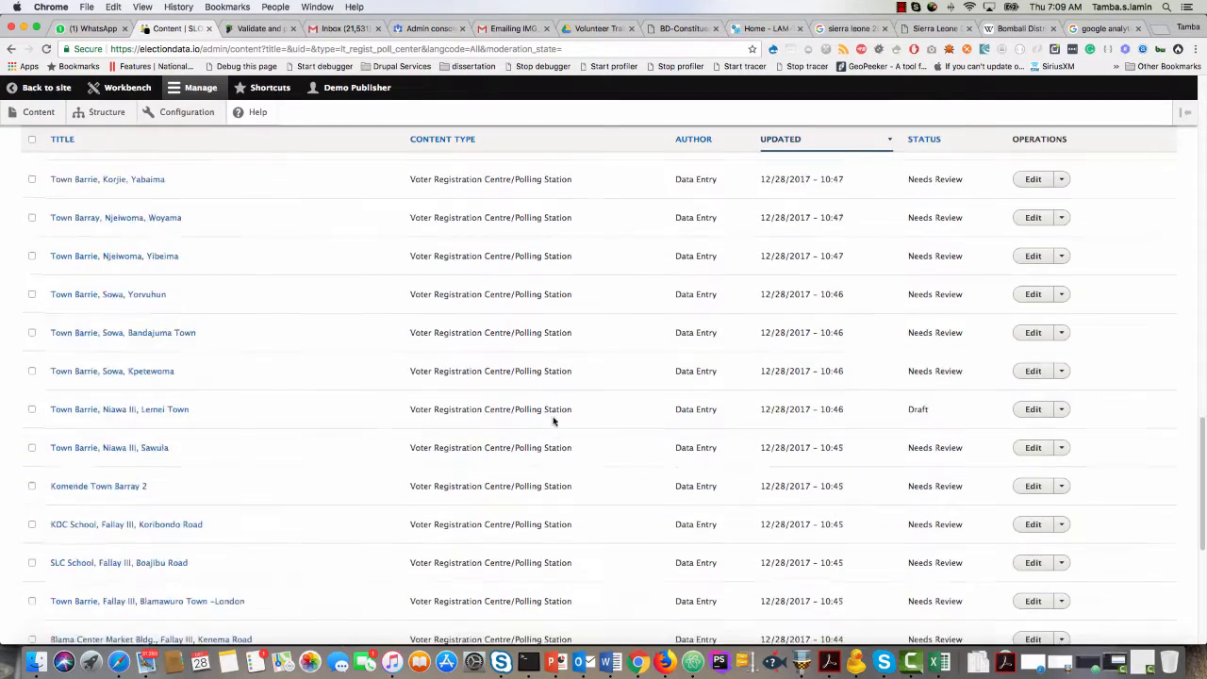
pyautogui.scroll(20, 553, 411)
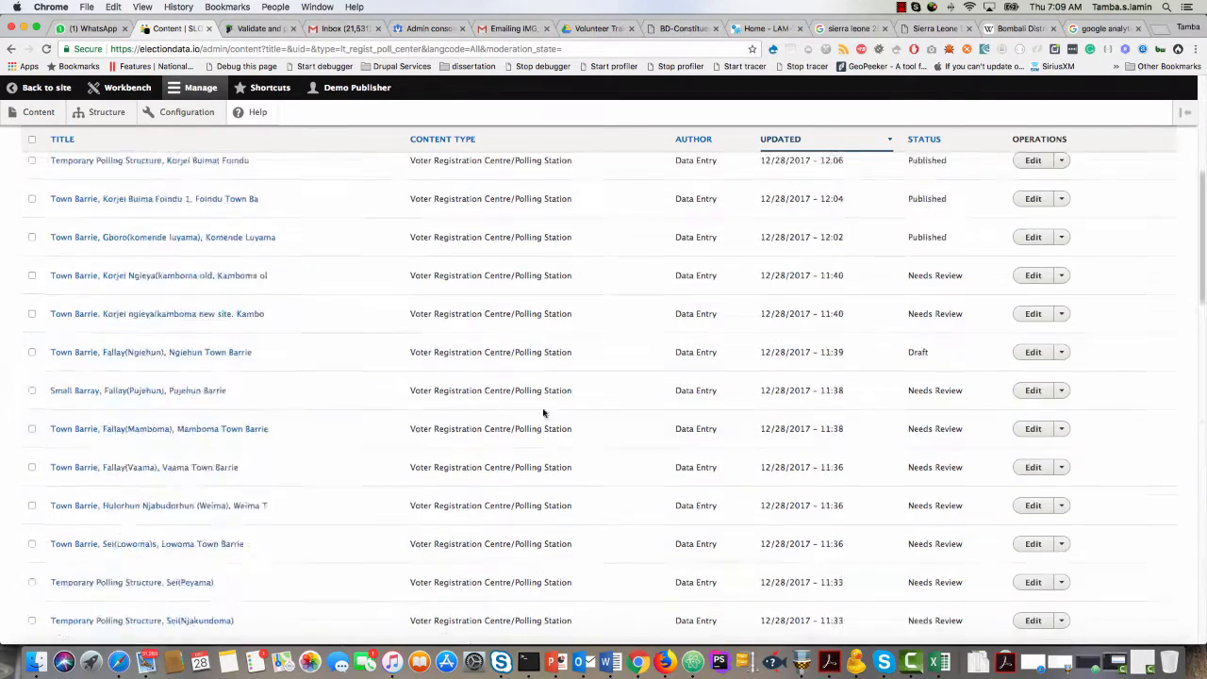
pyautogui.scroll(-5, 544, 412)
pyautogui.scroll(5, 538, 412)
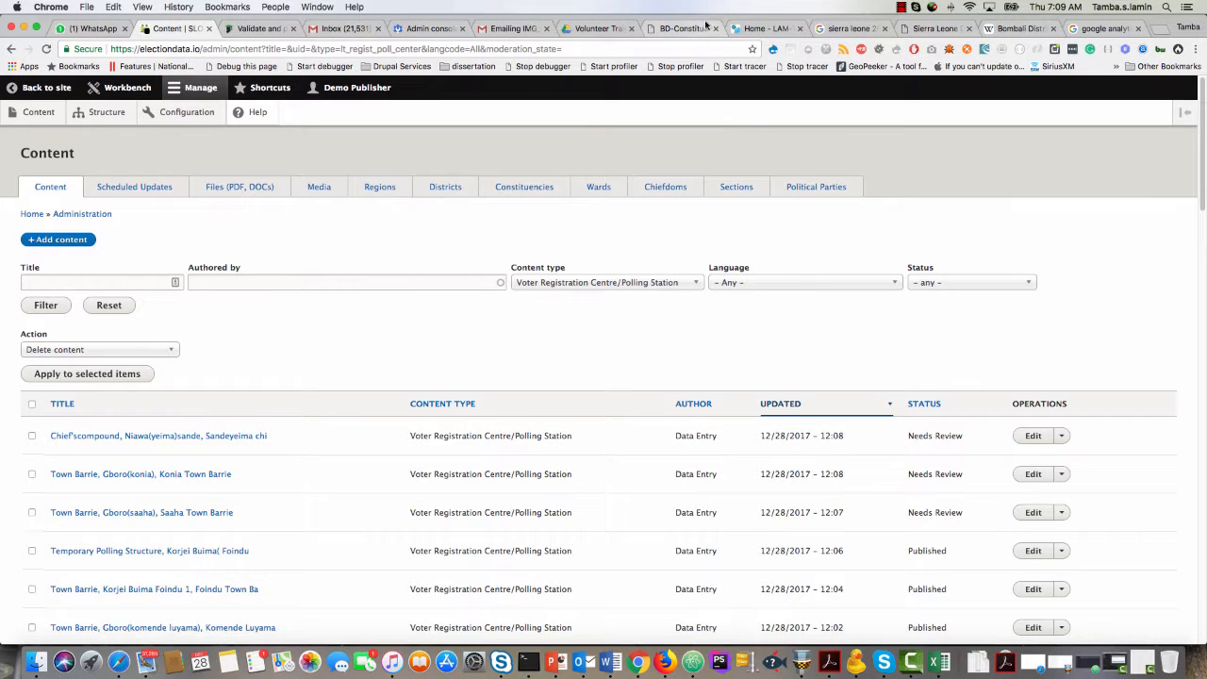
# Switch to the Volunteer Training Documentation folder in Google Drive and look inside its boundary delimitations and election results folders.
pyautogui.click(598, 28)
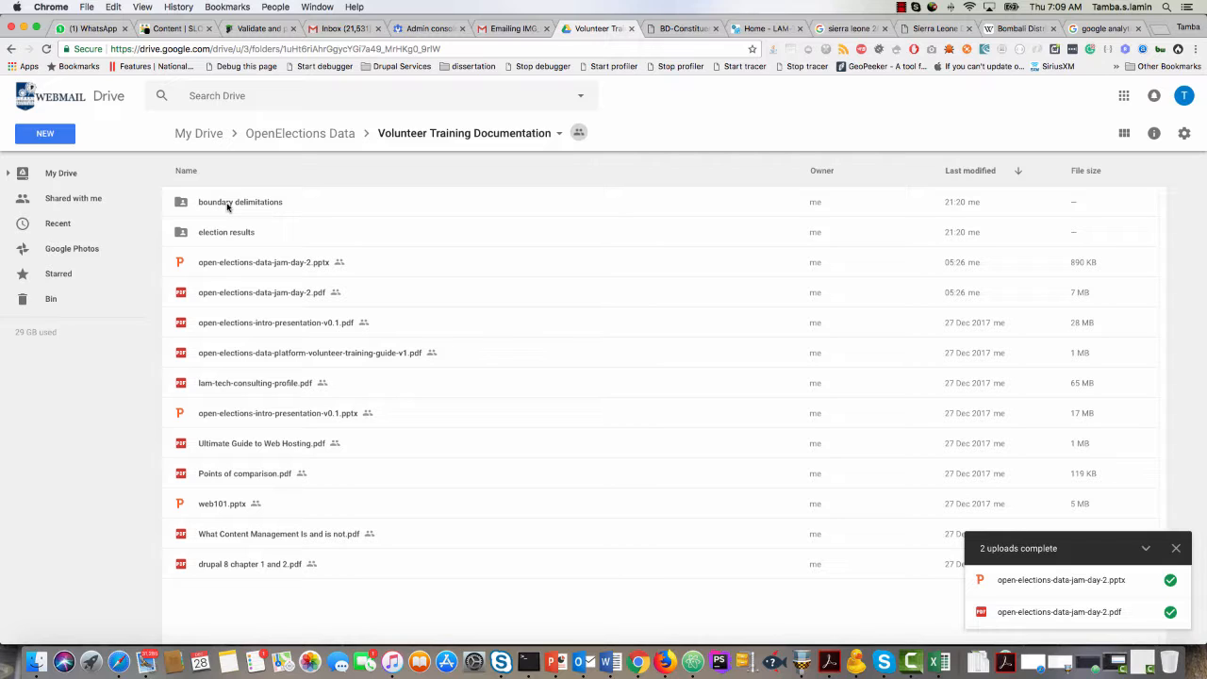
pyautogui.click(44, 50)
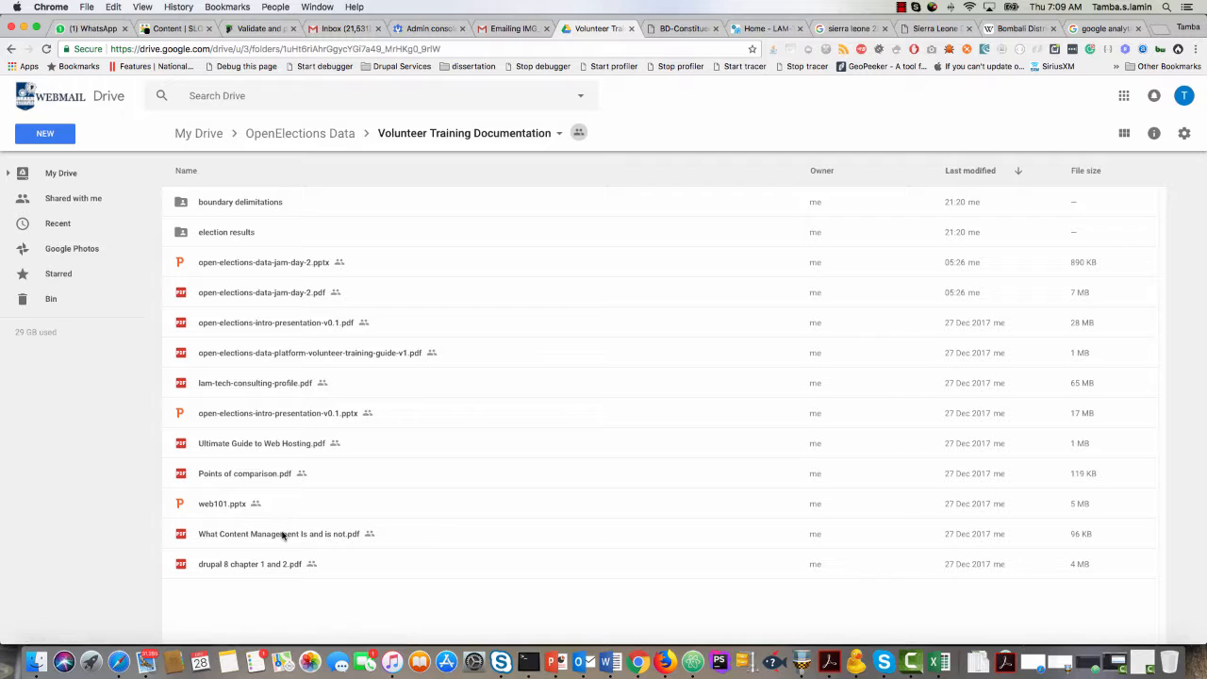
pyautogui.doubleClick(244, 204)
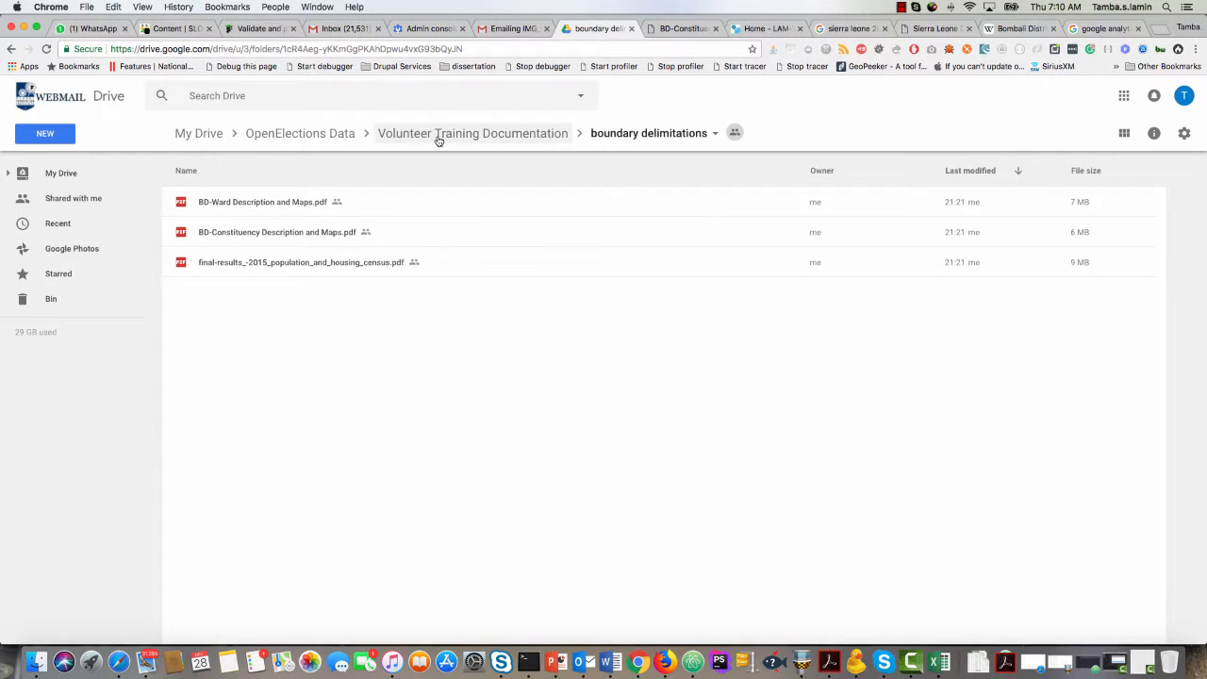
pyautogui.click(439, 135)
pyautogui.doubleClick(242, 234)
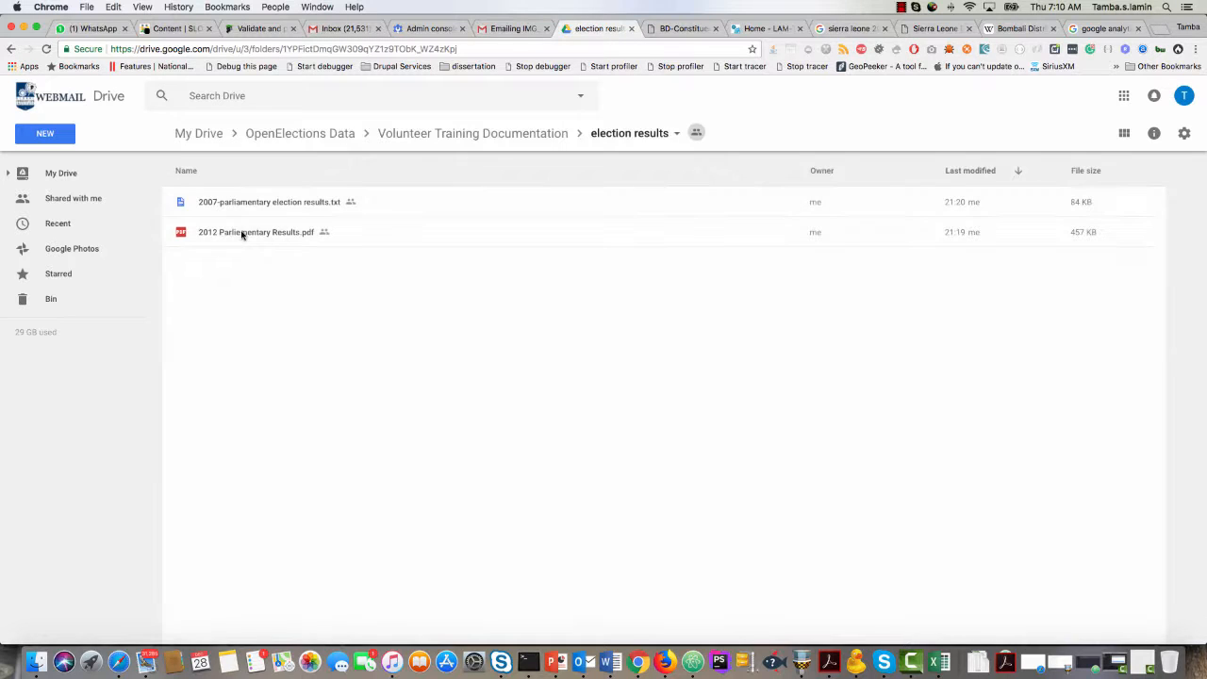
pyautogui.click(430, 135)
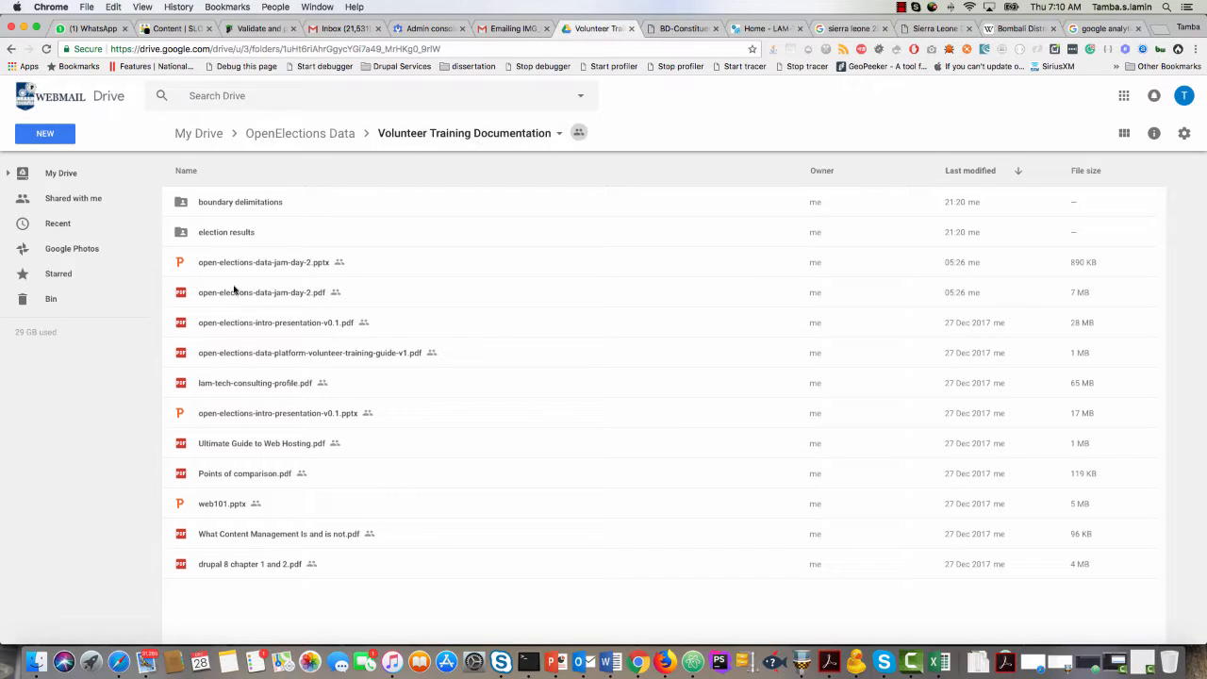
# Upload NEC Final Voters List.pdf from Finder into the Volunteer Training Documentation folder.
pyautogui.rightClick(237, 591)
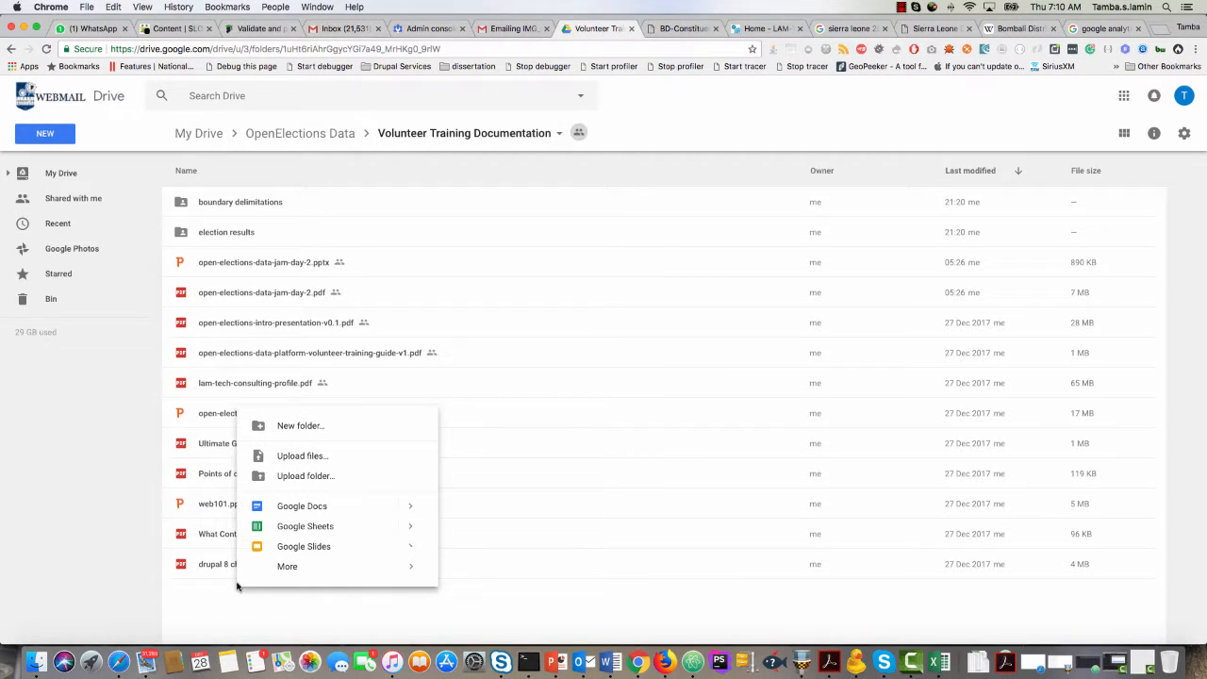
pyautogui.click(219, 603)
pyautogui.click(37, 662)
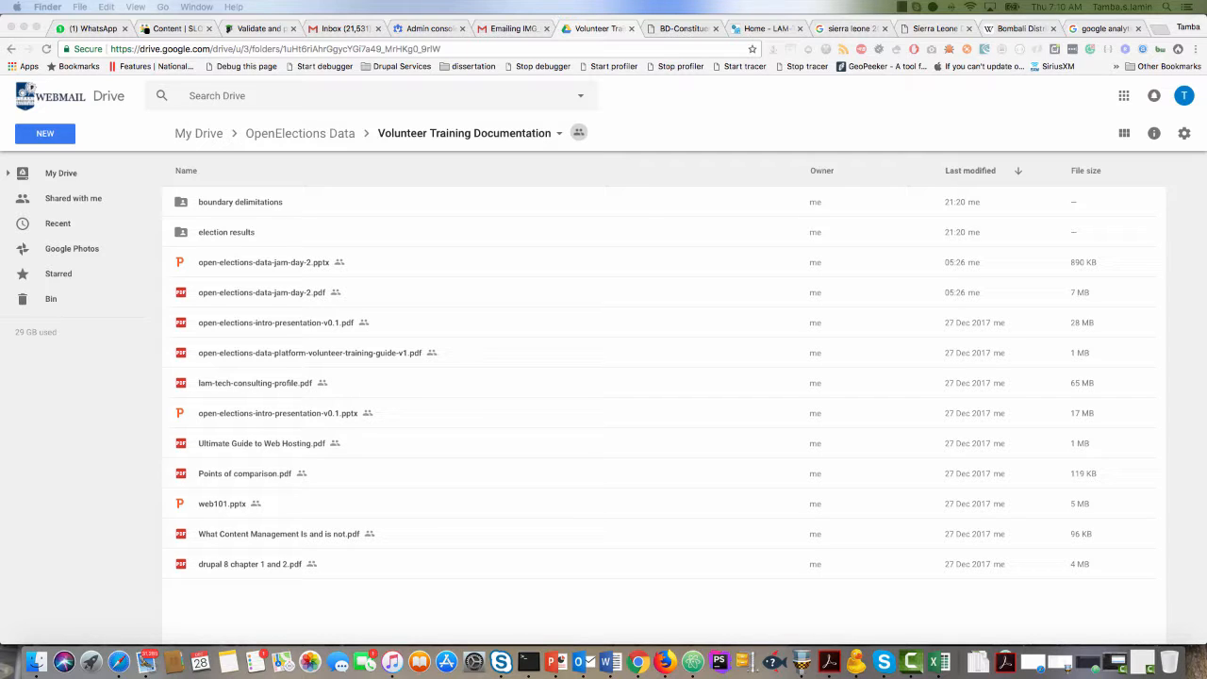
pyautogui.moveTo(553, 94); pyautogui.dragTo(358, 606)
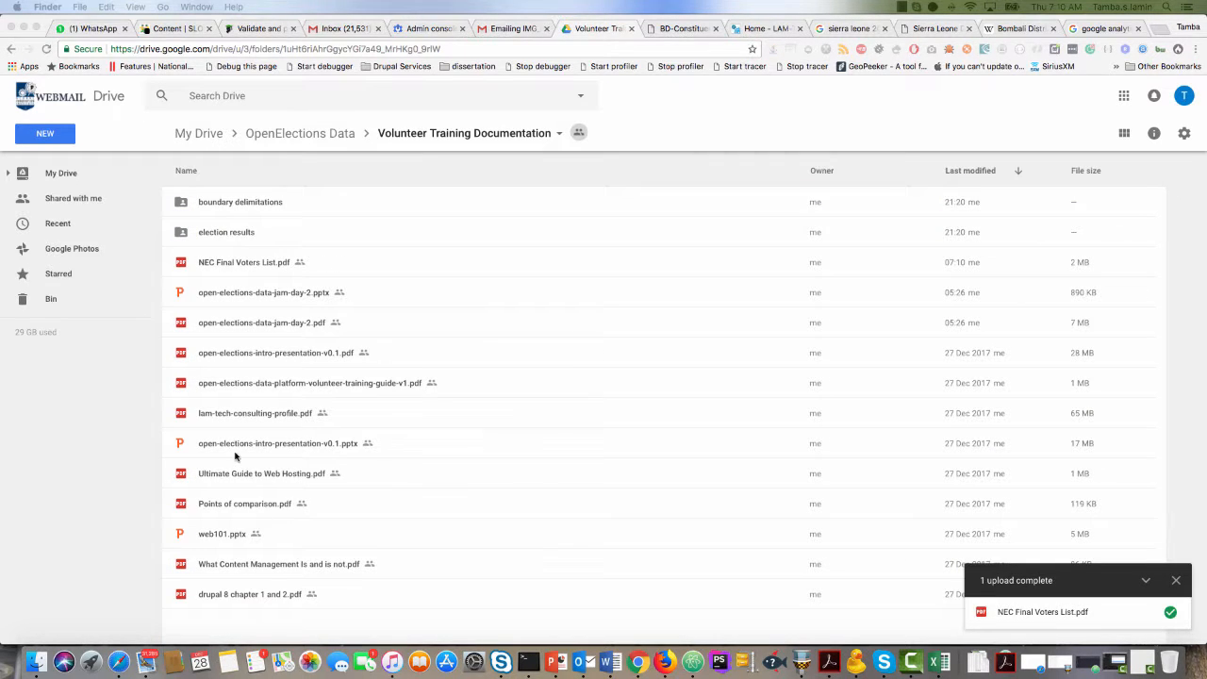
# Open NEC Final Voters List.pdf and copy the centre name "Town Barray,Kamakpodu" from its first row.
pyautogui.click(247, 271)
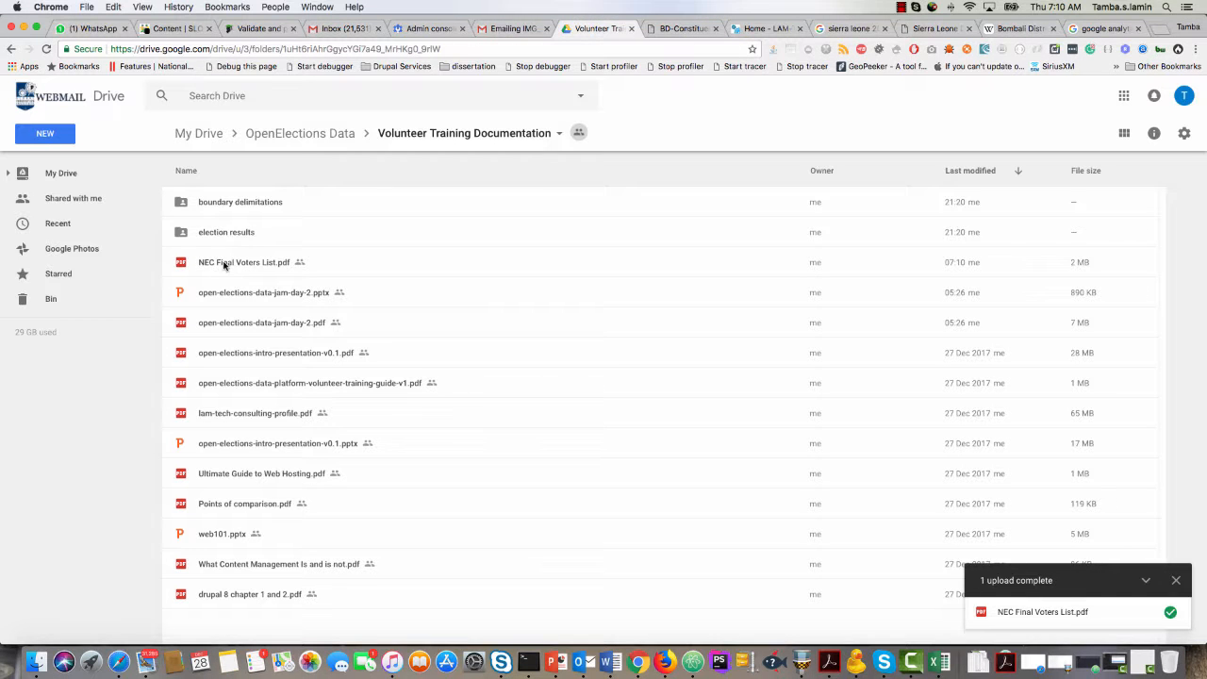
pyautogui.doubleClick(264, 268)
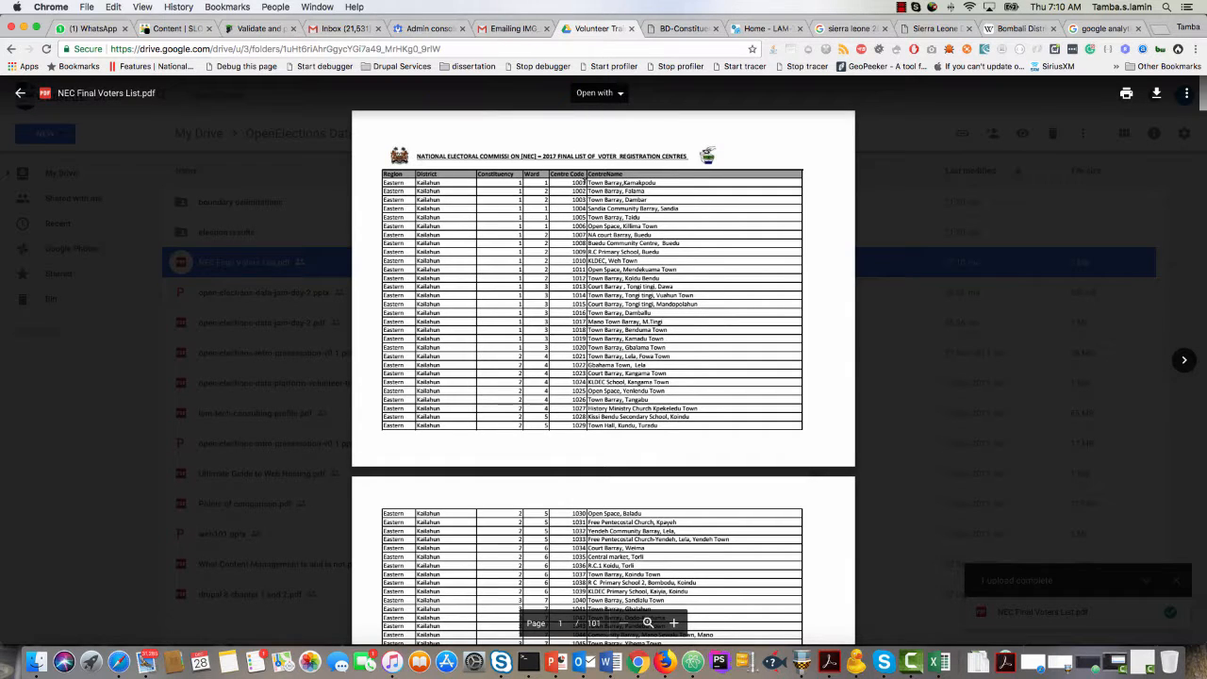
pyautogui.moveTo(603, 179); pyautogui.dragTo(627, 182)
# Switch back to the SLOEP content list and filter it by the copied title "Town Barray,Kamakpodu".
pyautogui.click(179, 28)
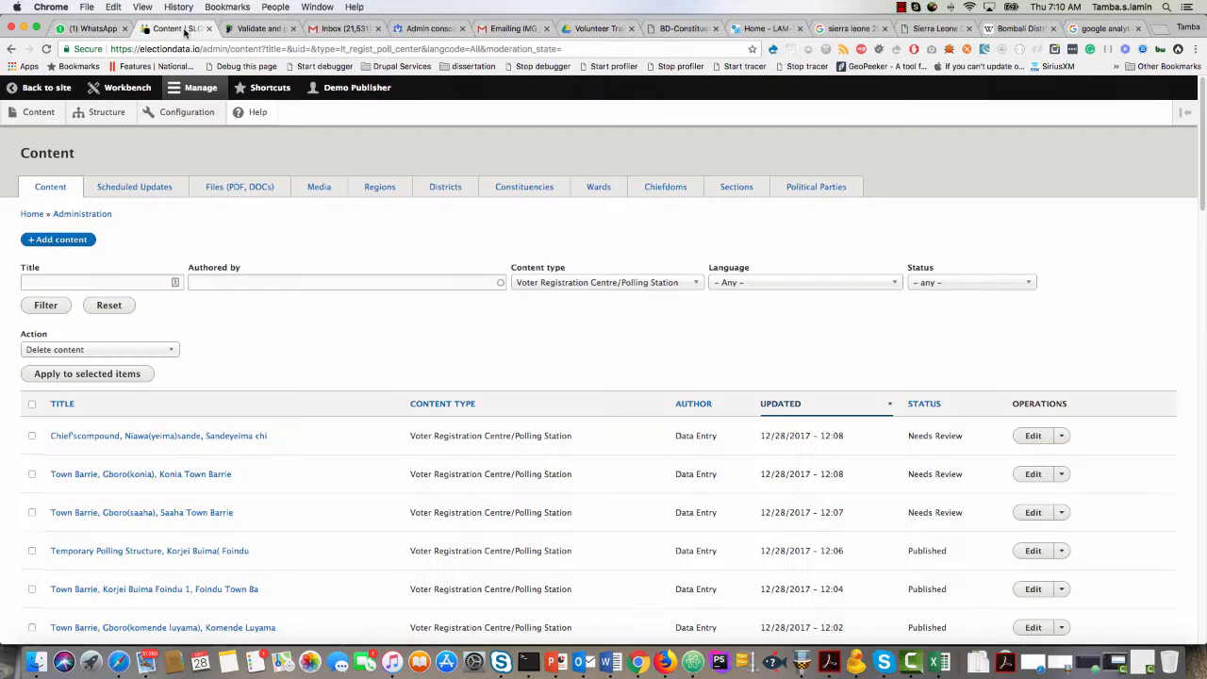
pyautogui.click(68, 281)
pyautogui.write('Town Barray,Kamakpodu')
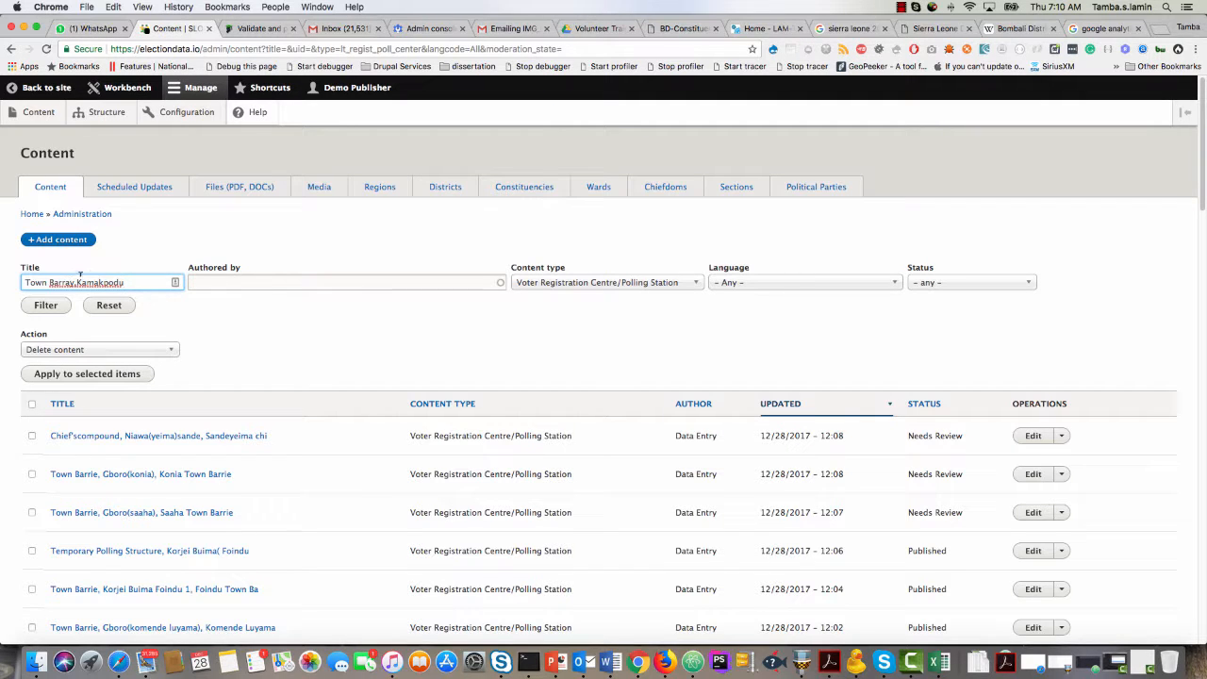
pyautogui.click(53, 308)
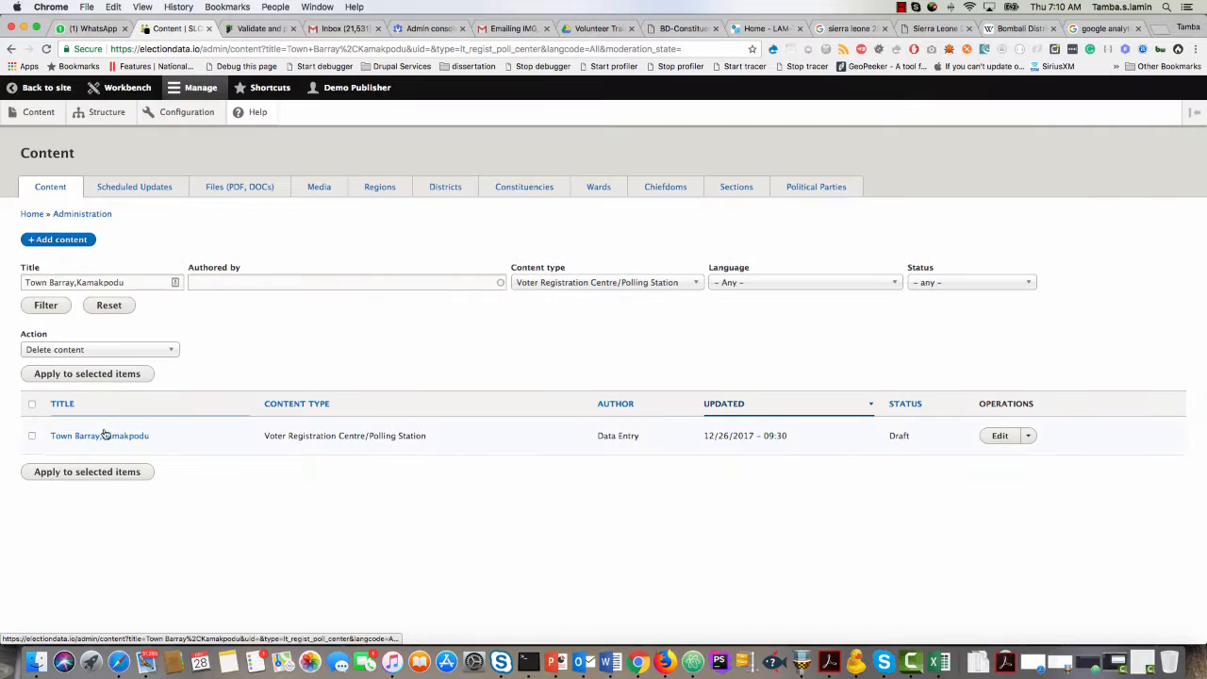
# Open the Town Barray,Kamakpodu entry for editing, correct its centre name to "Town Barray, Kamakpodu" and select election year 2018.
pyautogui.click(1000, 436)
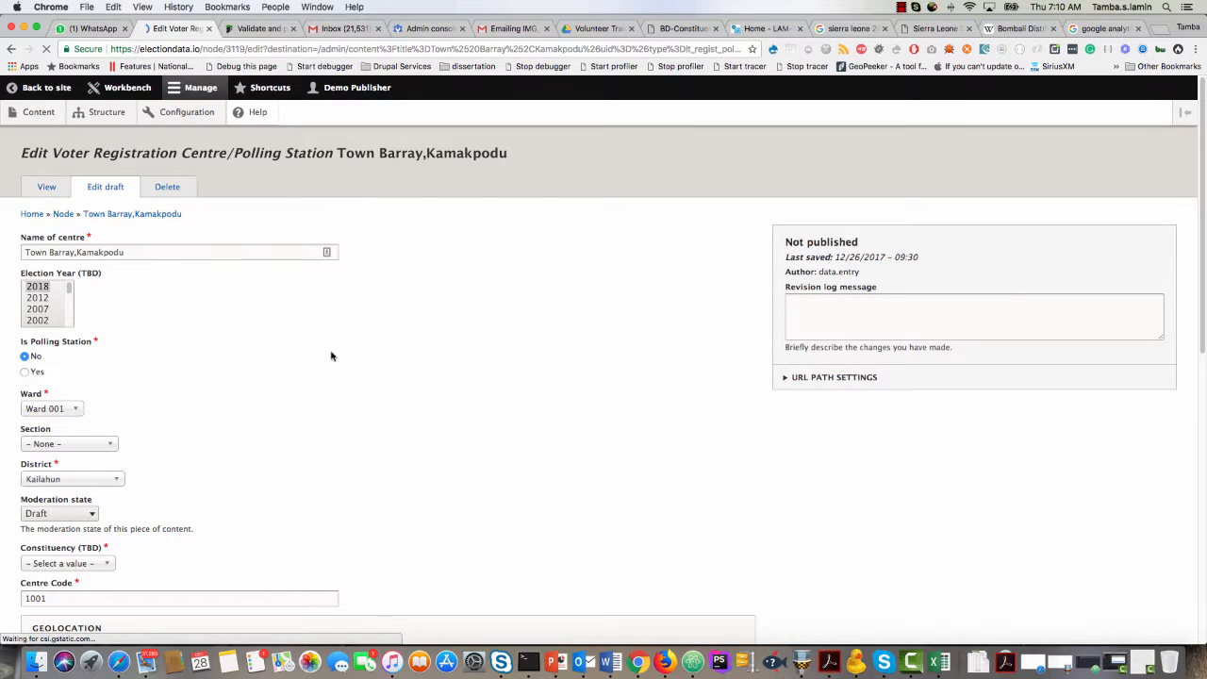
pyautogui.click(76, 251)
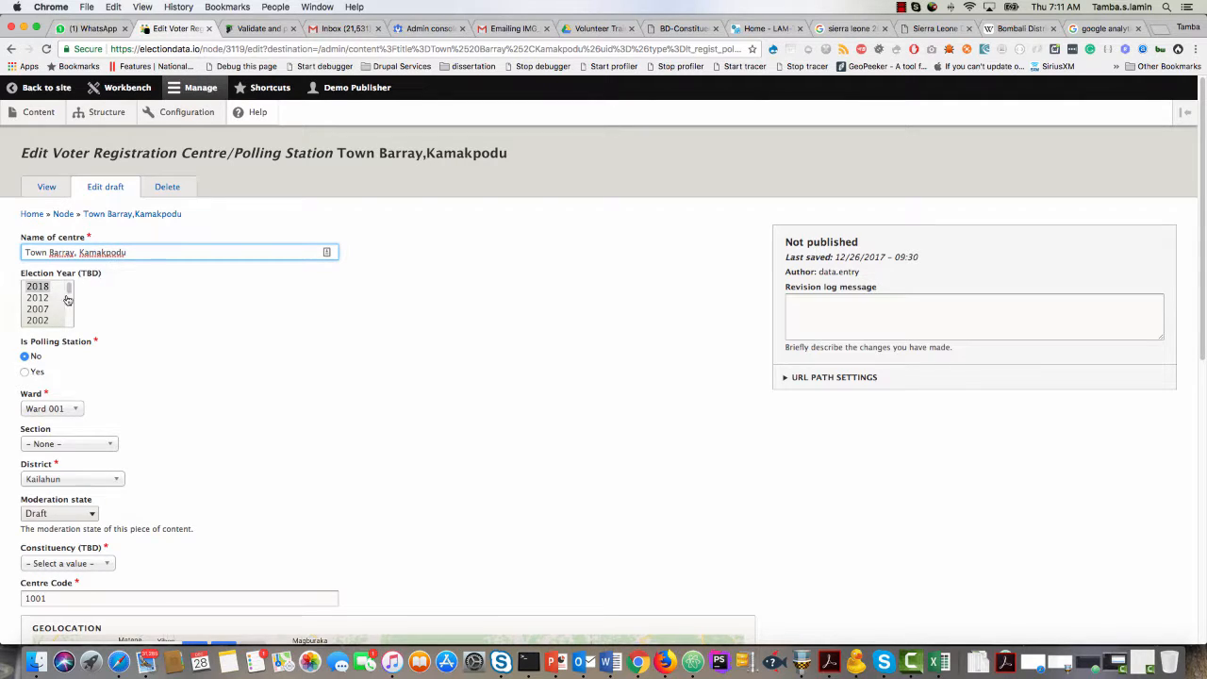
pyautogui.click(39, 289)
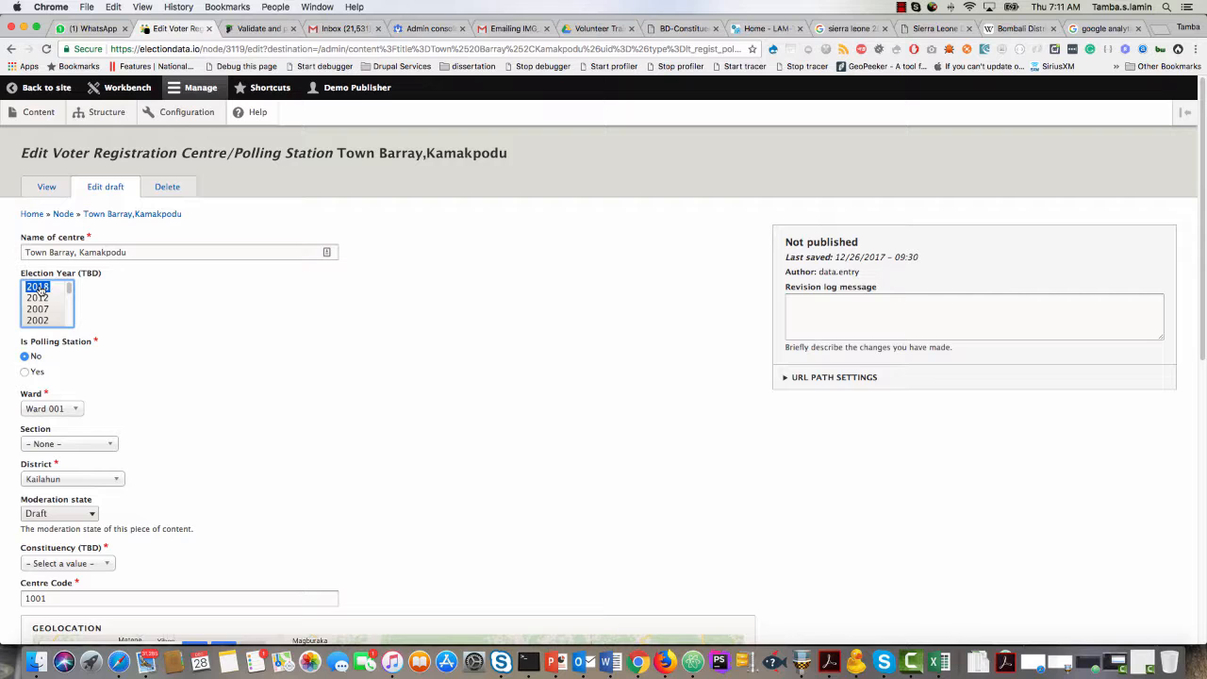
pyautogui.scroll(-2, 191, 342)
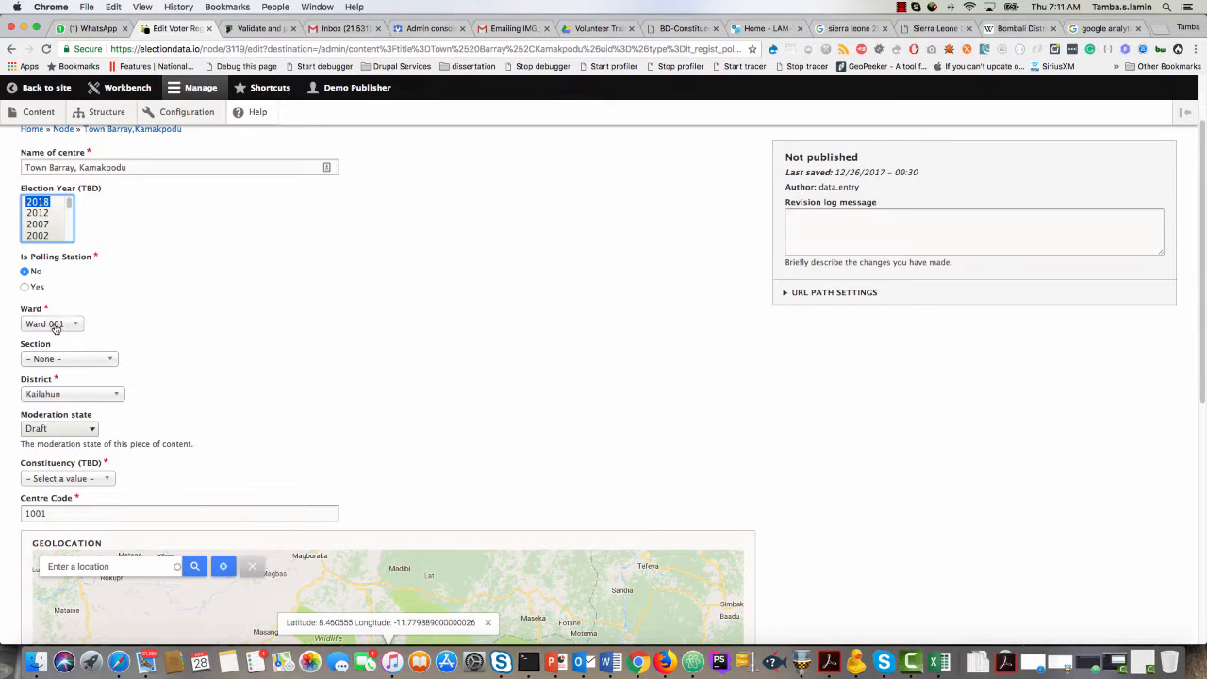
# Return to NEC Final Voters List.pdf in Google Drive and examine the row for centre code 1001 at a larger size.
pyautogui.click(757, 29)
pyautogui.click(613, 29)
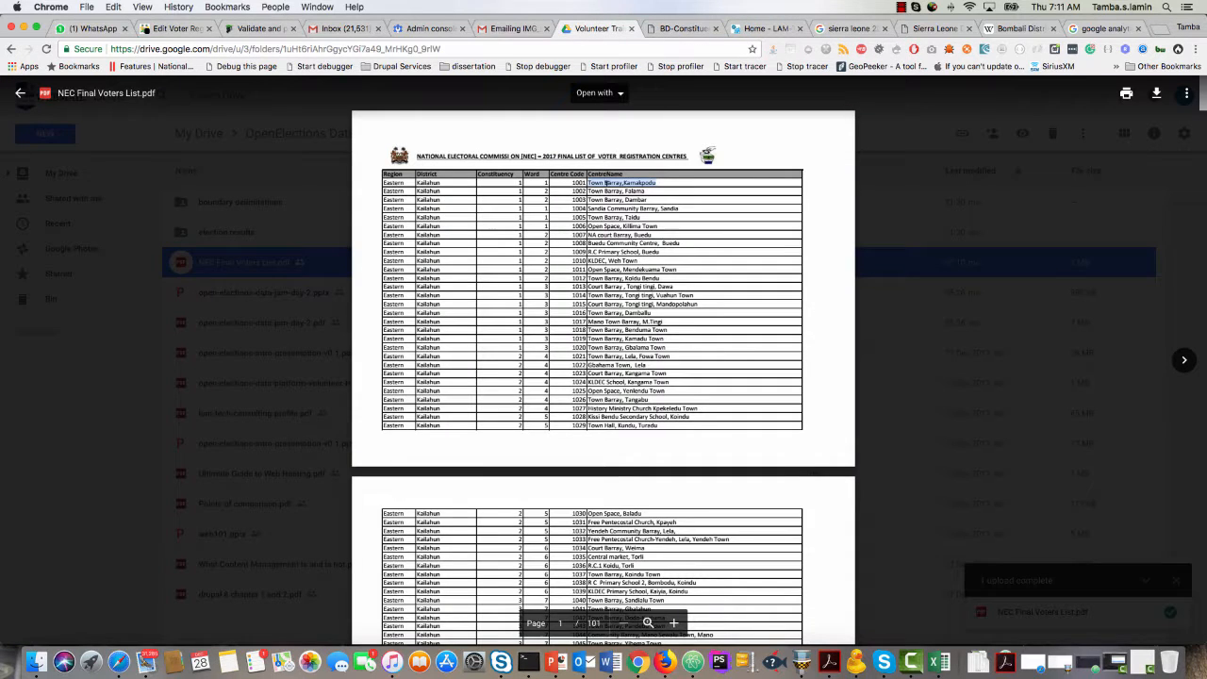
pyautogui.click(675, 623)
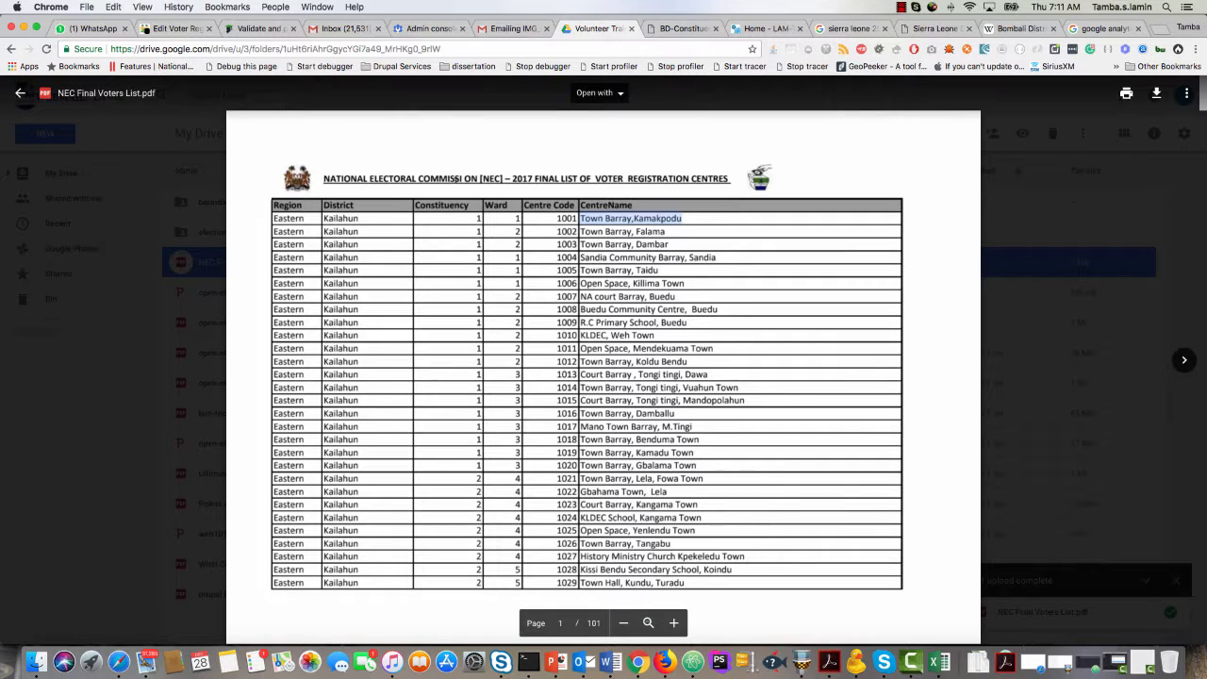
# Back in the Town Barray, Kamakpodu edit form, set the constituency to Constituency 001 and the moderation state to Published.
pyautogui.click(177, 29)
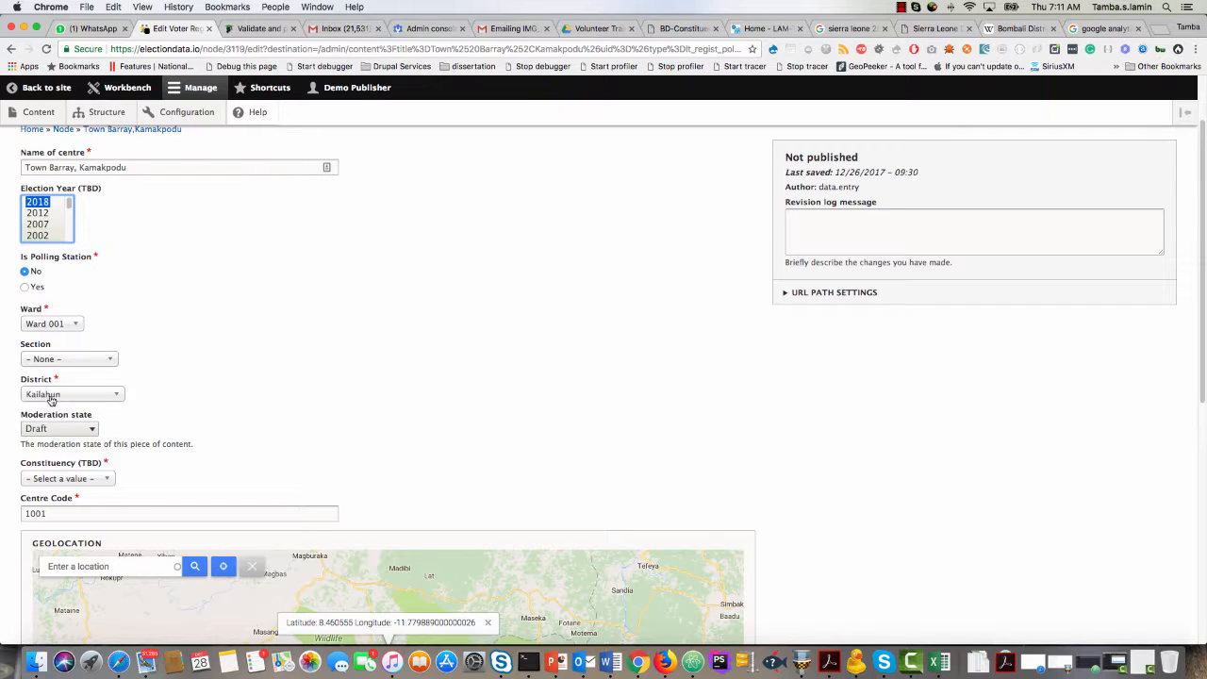
pyautogui.click(55, 480)
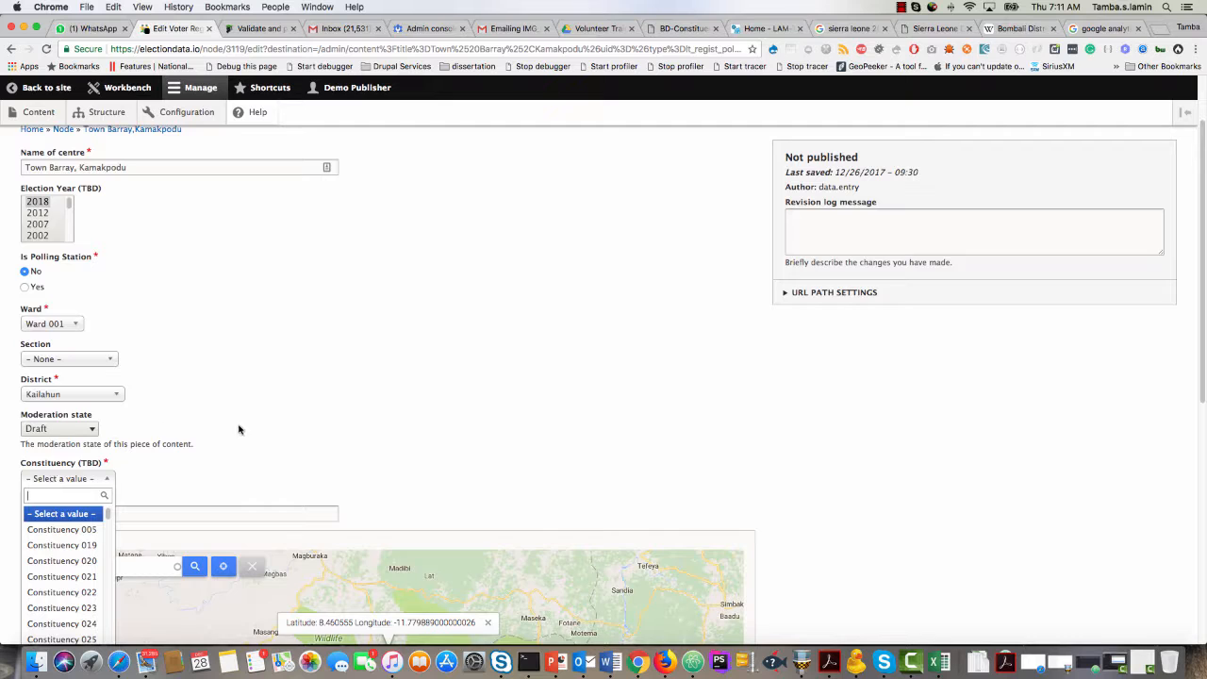
pyautogui.scroll(-2, 238, 429)
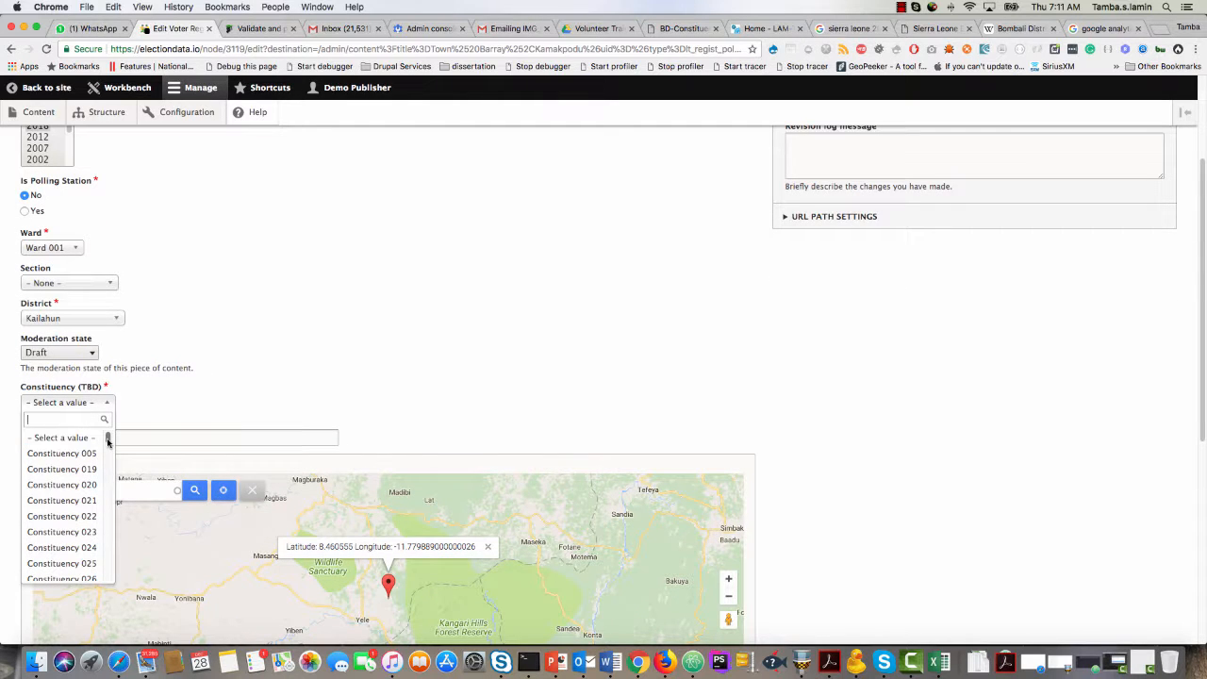
pyautogui.write('00')
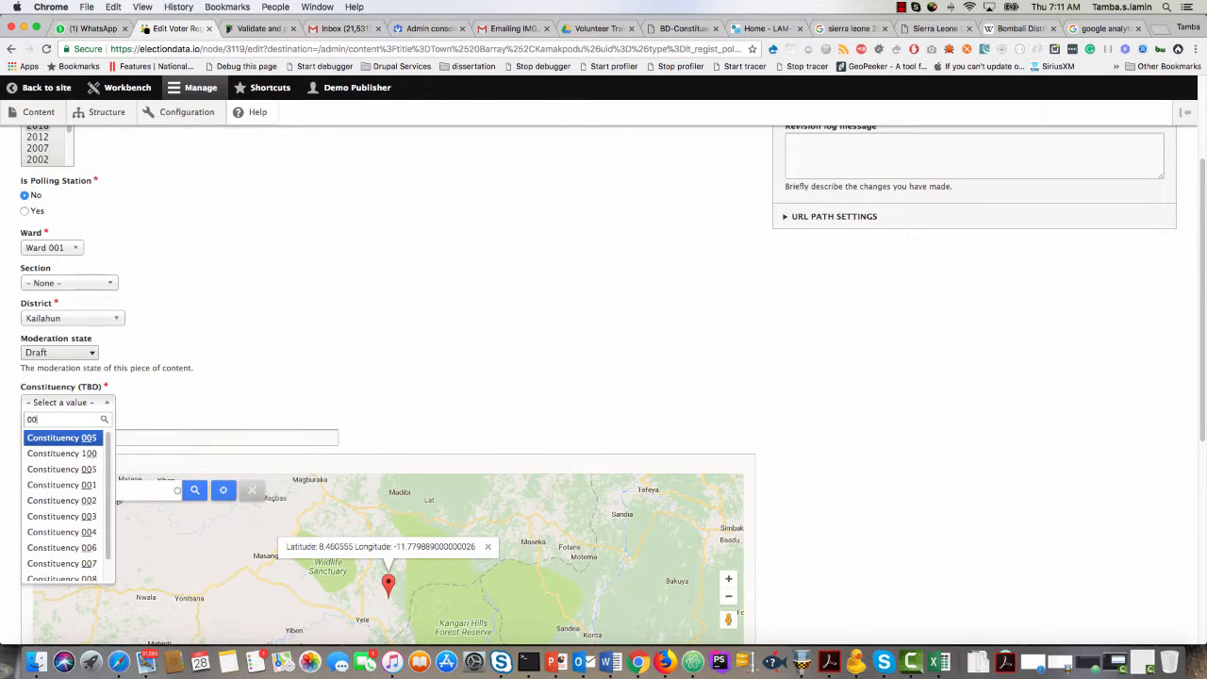
pyautogui.write('1')
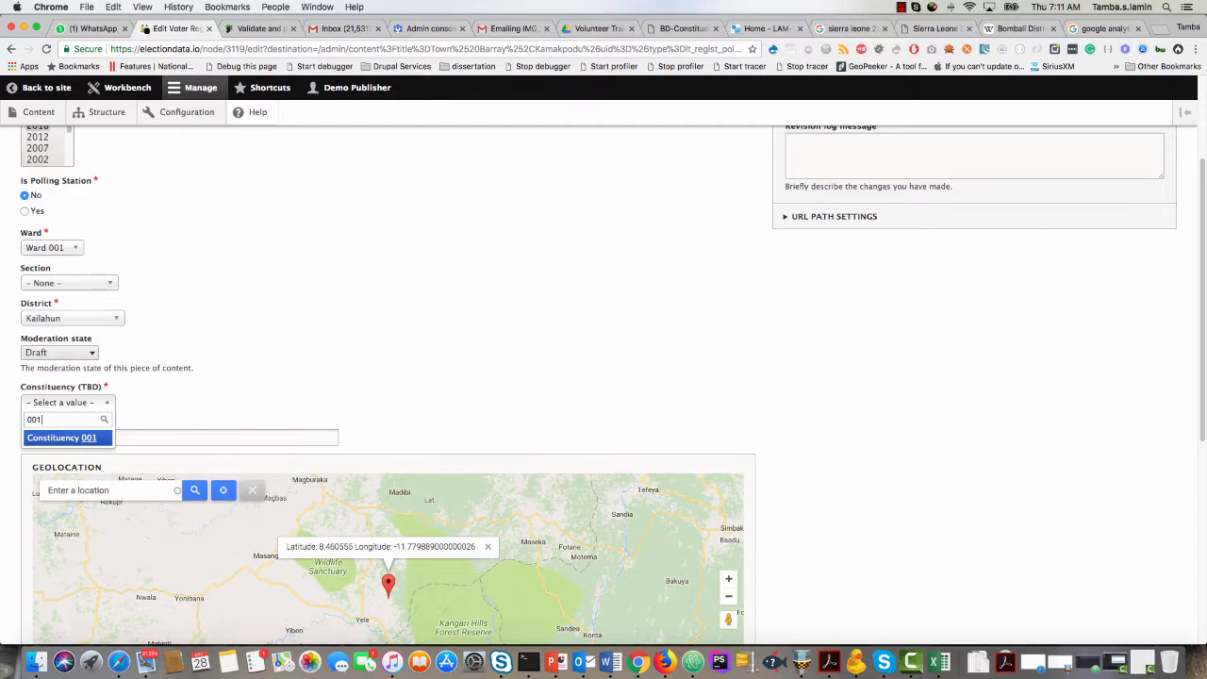
pyautogui.click(65, 438)
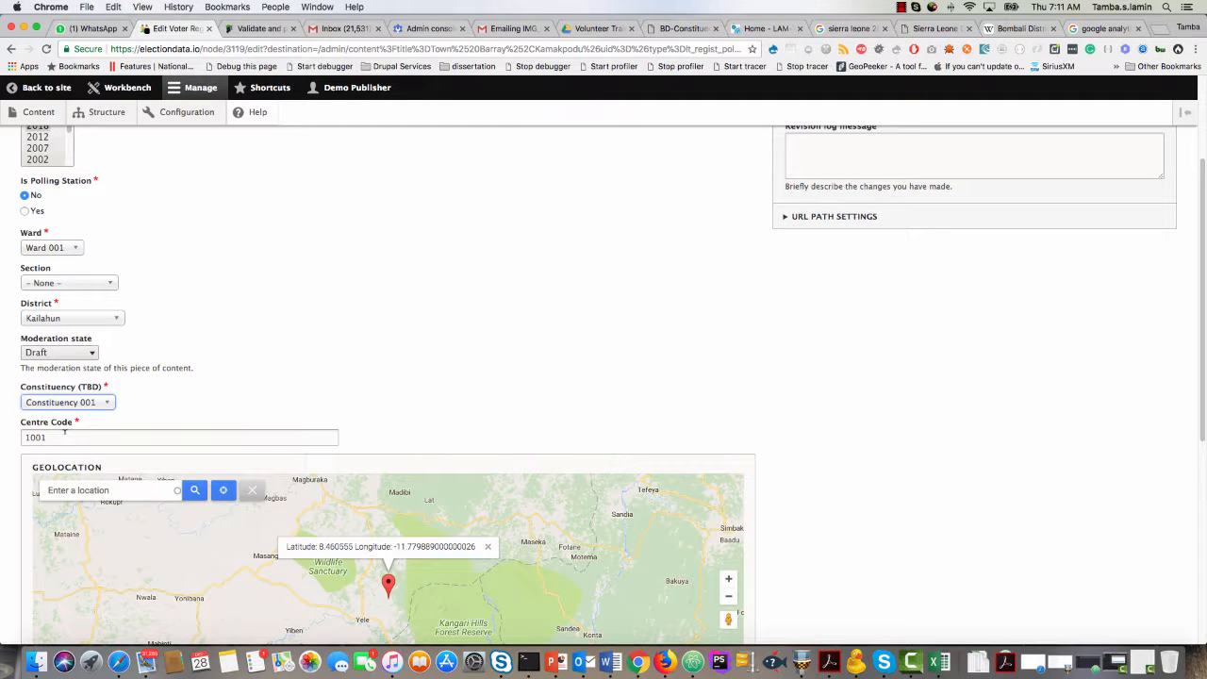
pyautogui.click(62, 353)
pyautogui.click(56, 377)
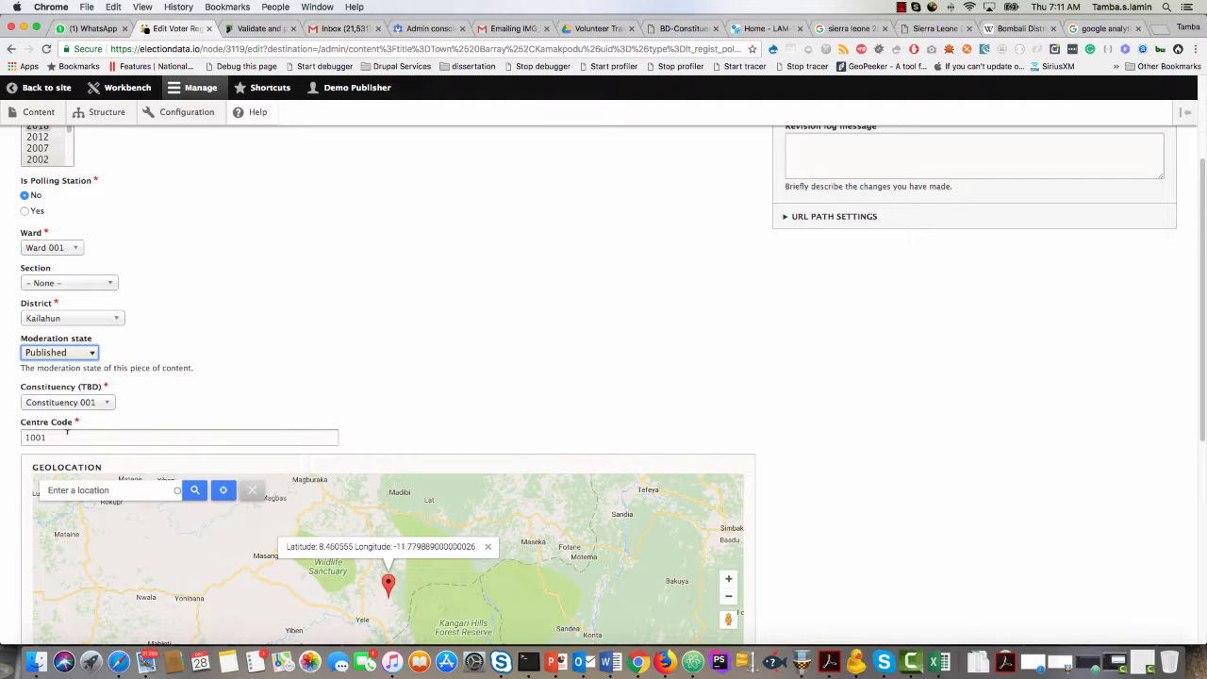
# Check the entry's centre name, ward, district, constituency and centre code against the row for code 1001 in NEC Final Voters List.pdf.
pyautogui.click(64, 436)
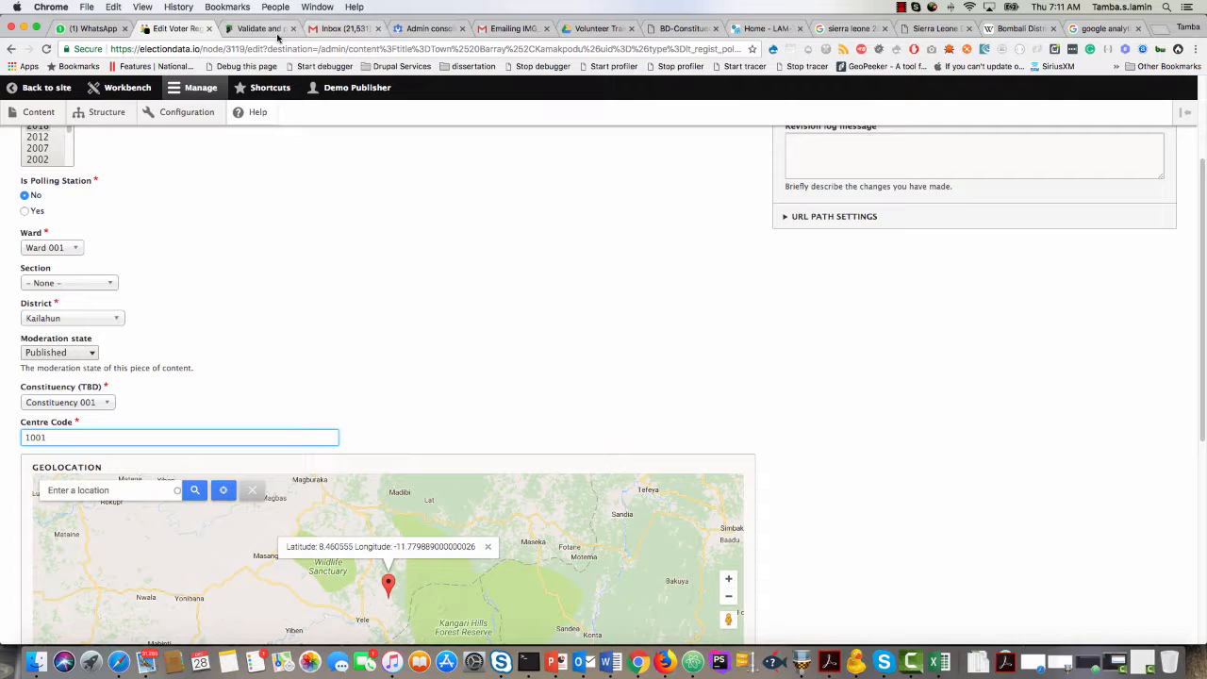
pyautogui.click(604, 28)
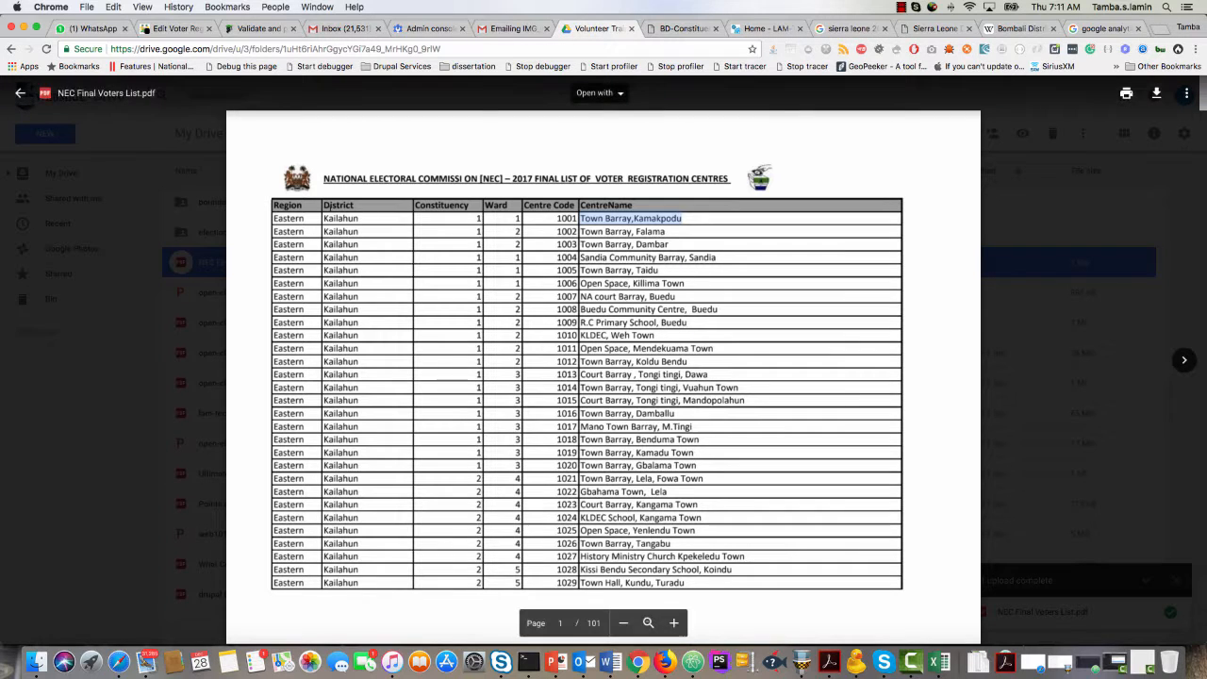
pyautogui.click(181, 30)
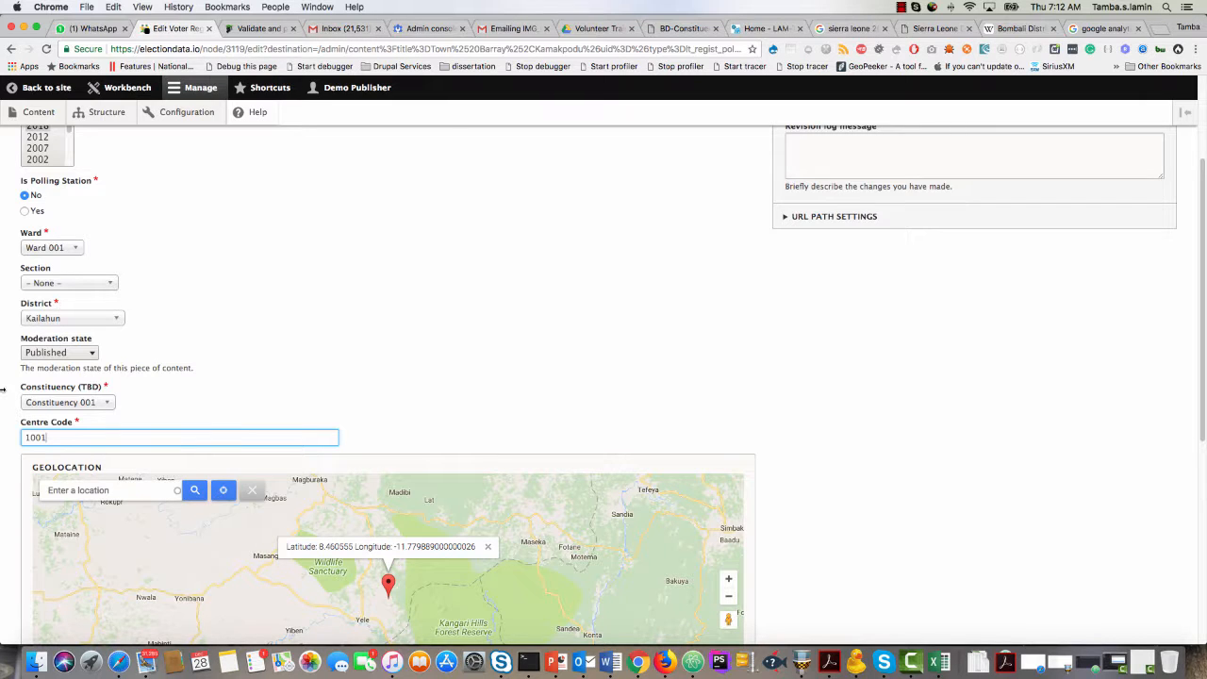
pyautogui.scroll(-5, 3, 382)
pyautogui.scroll(-3, 2, 389)
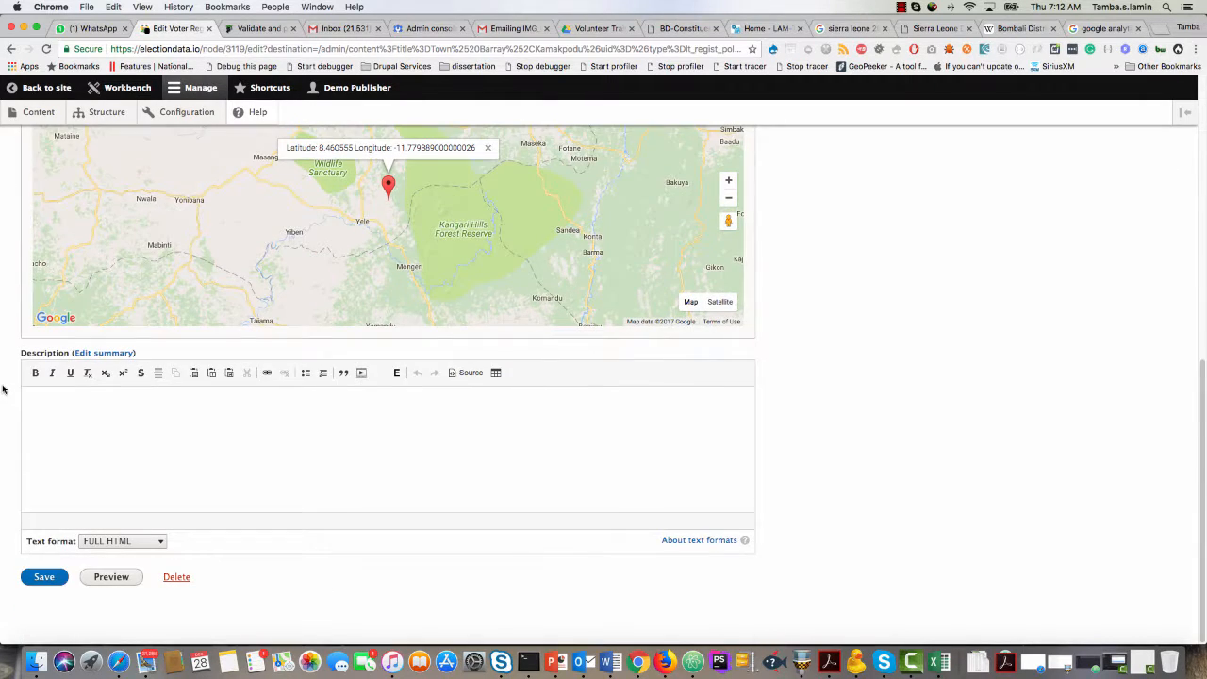
pyautogui.click(81, 408)
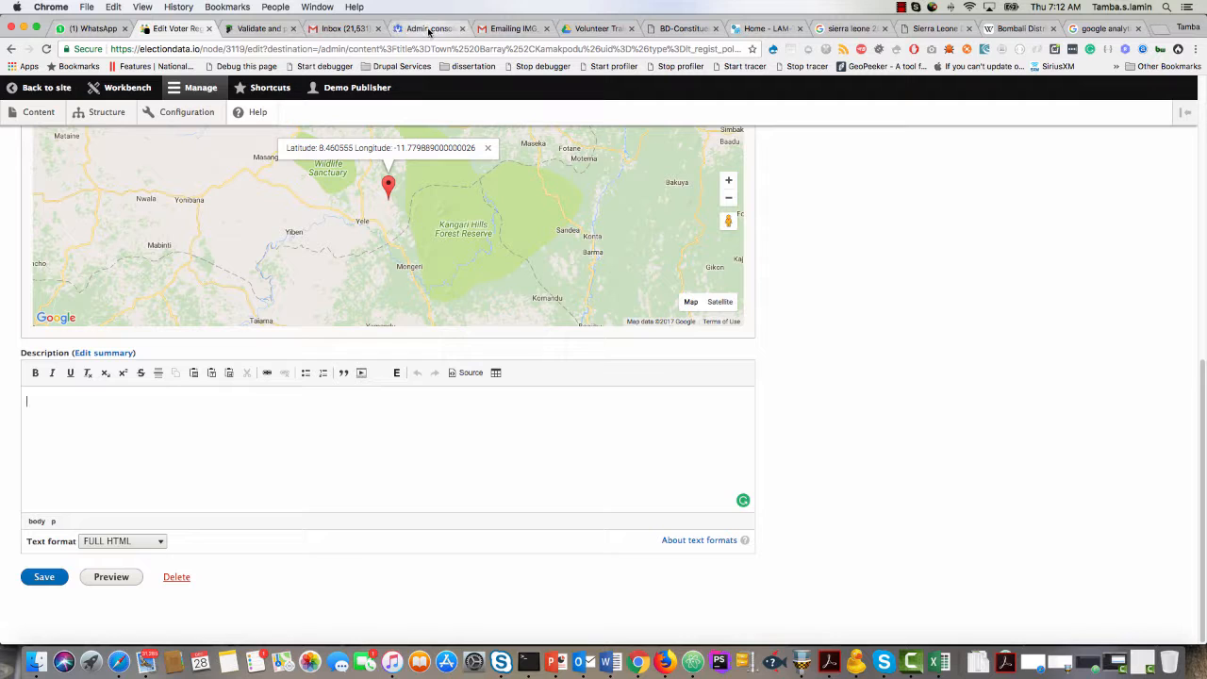
pyautogui.click(585, 30)
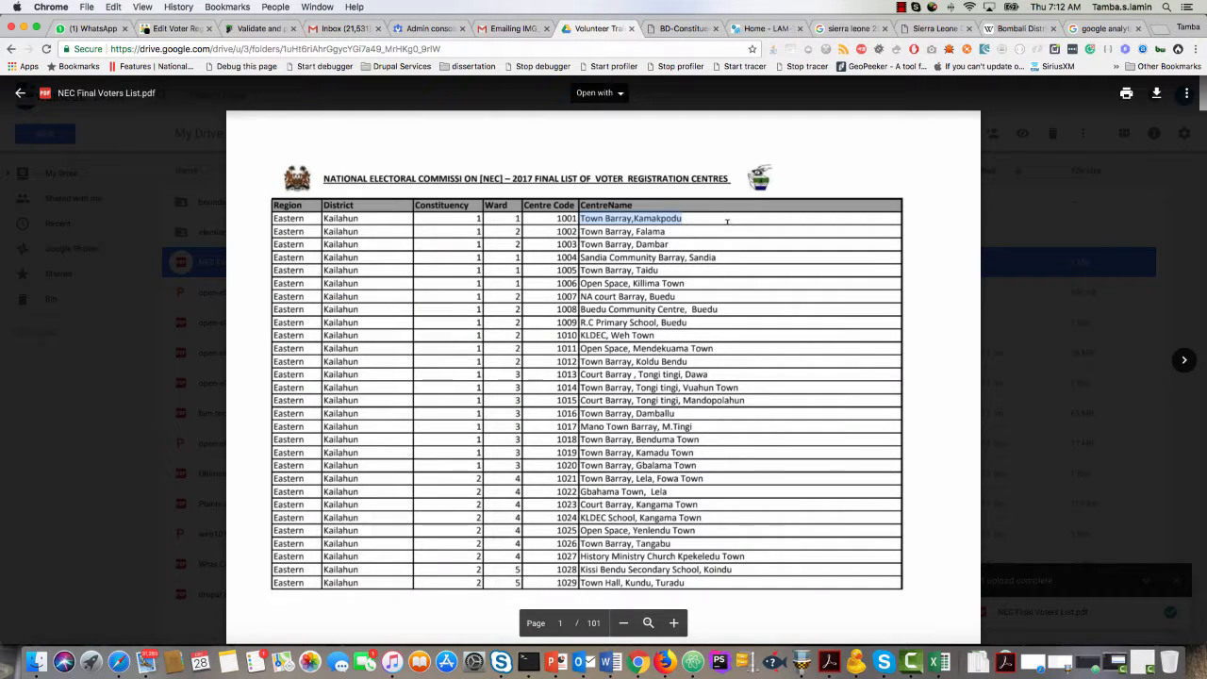
pyautogui.click(176, 28)
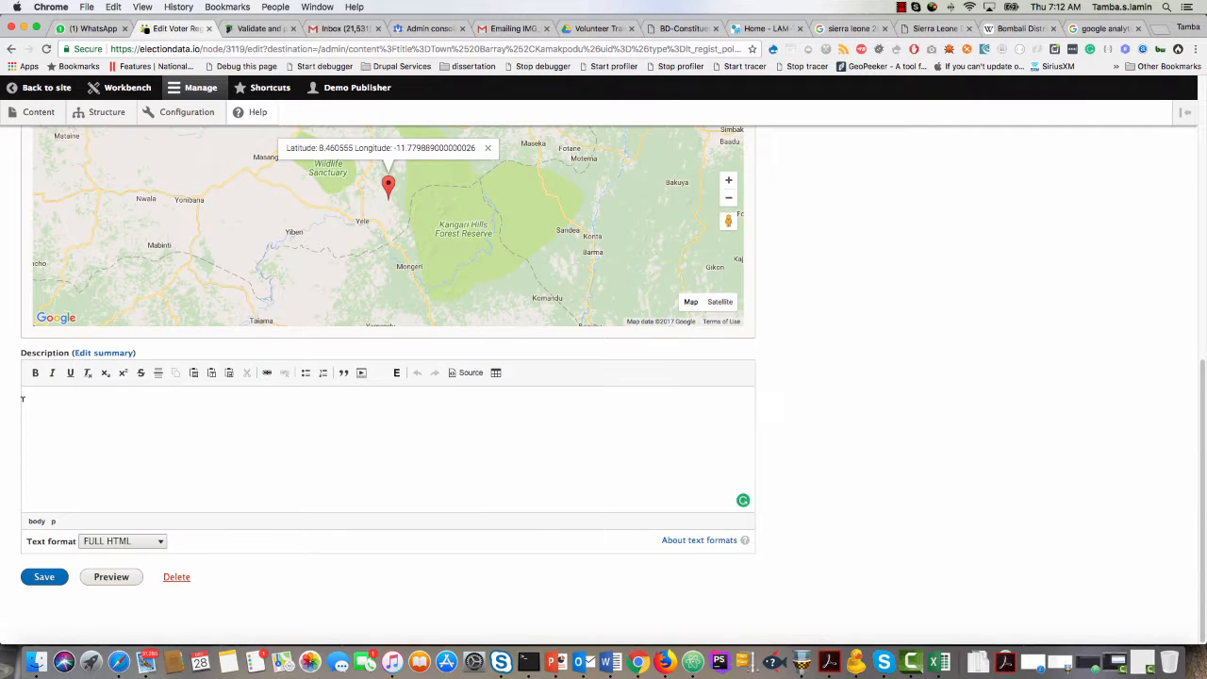
pyautogui.scroll(10, 21, 404)
pyautogui.scroll(-1, 18, 400)
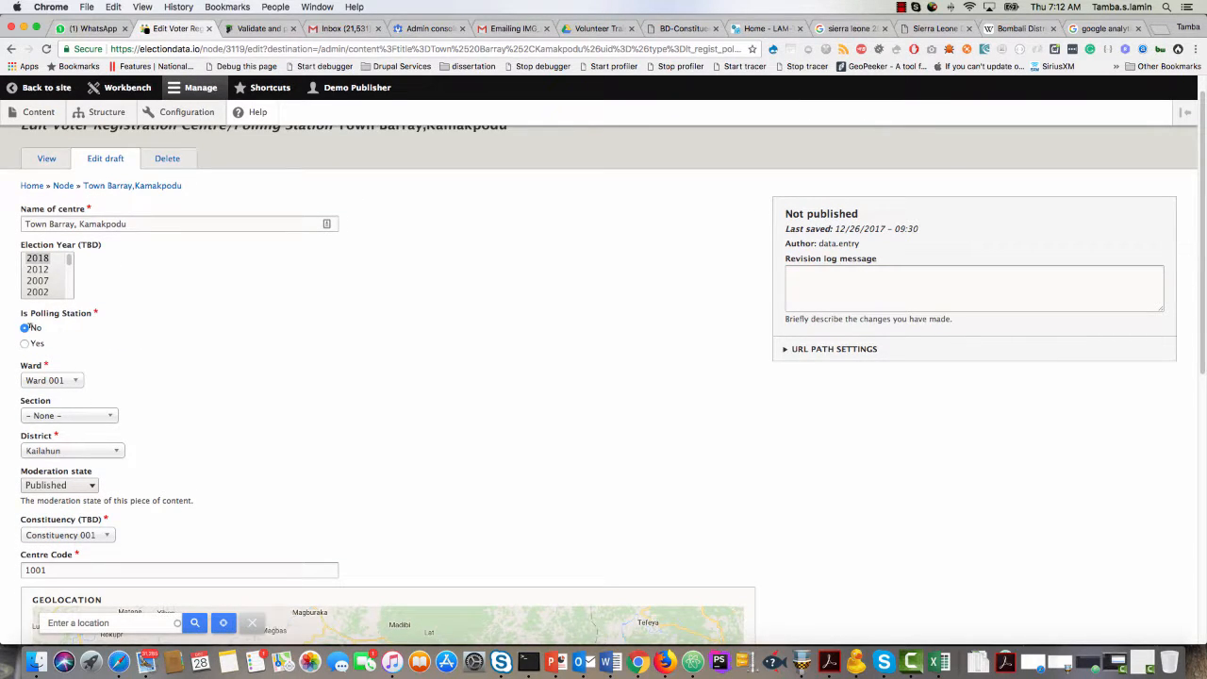
pyautogui.scroll(-3, 31, 326)
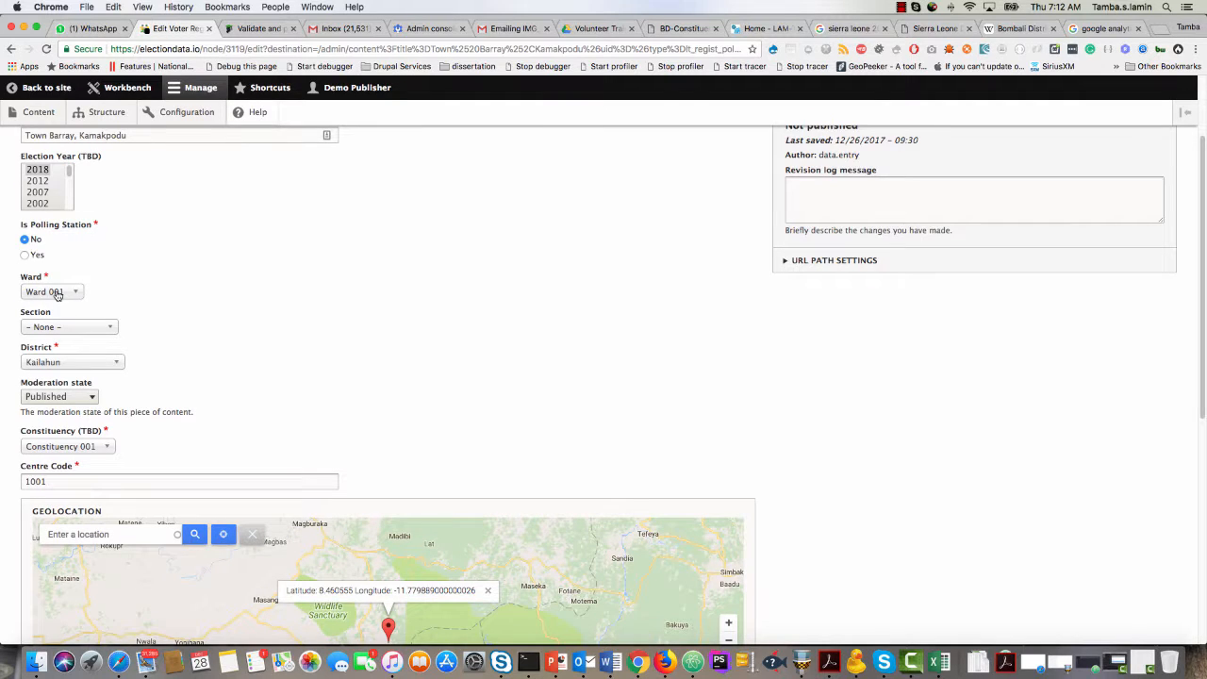
pyautogui.scroll(-1, 10, 373)
pyautogui.scroll(-3, 15, 375)
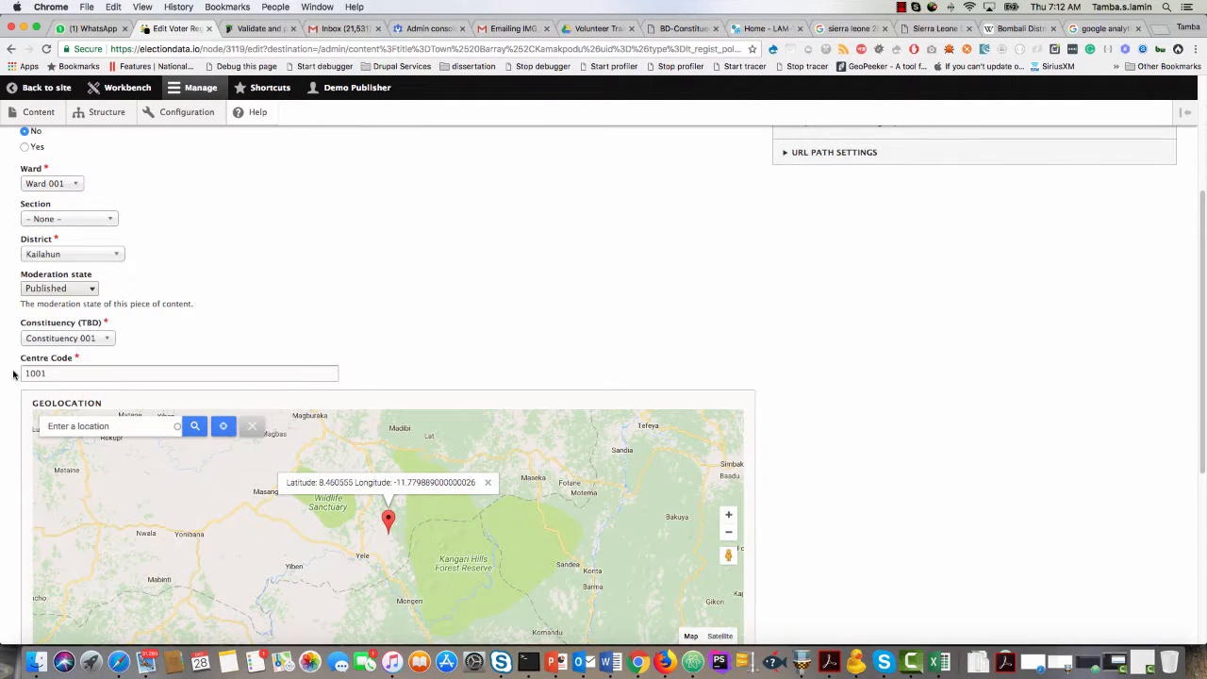
pyautogui.scroll(-1, 28, 356)
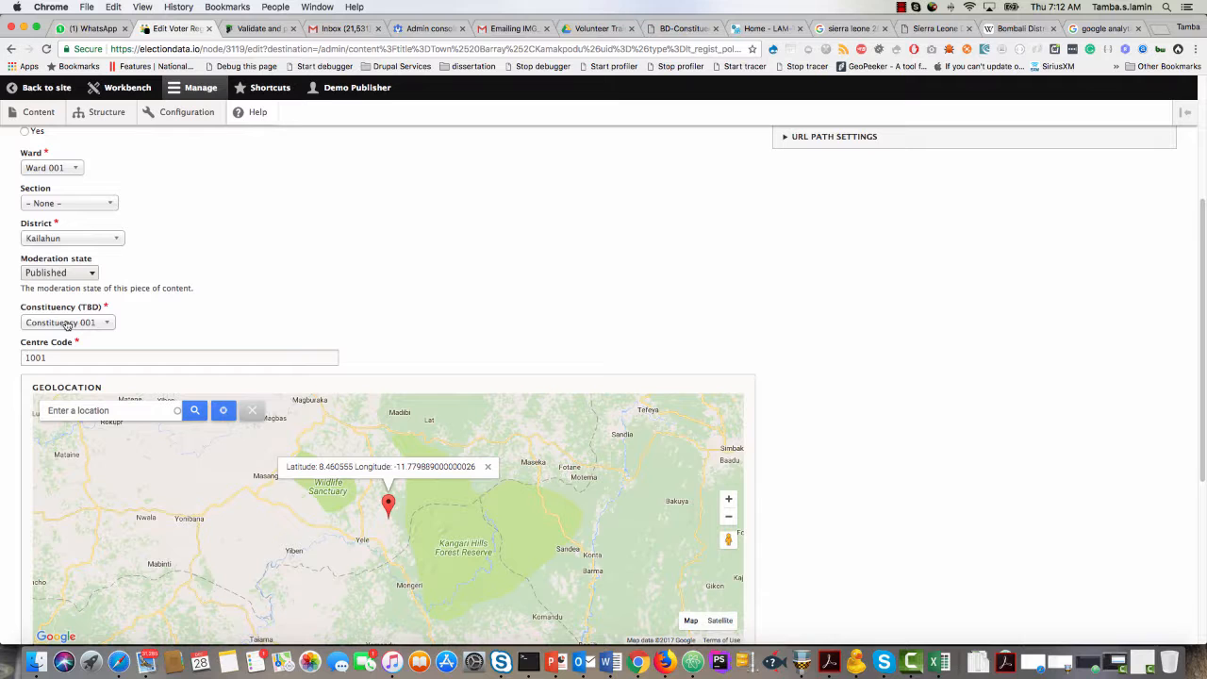
pyautogui.scroll(-3, 11, 386)
pyautogui.click(62, 272)
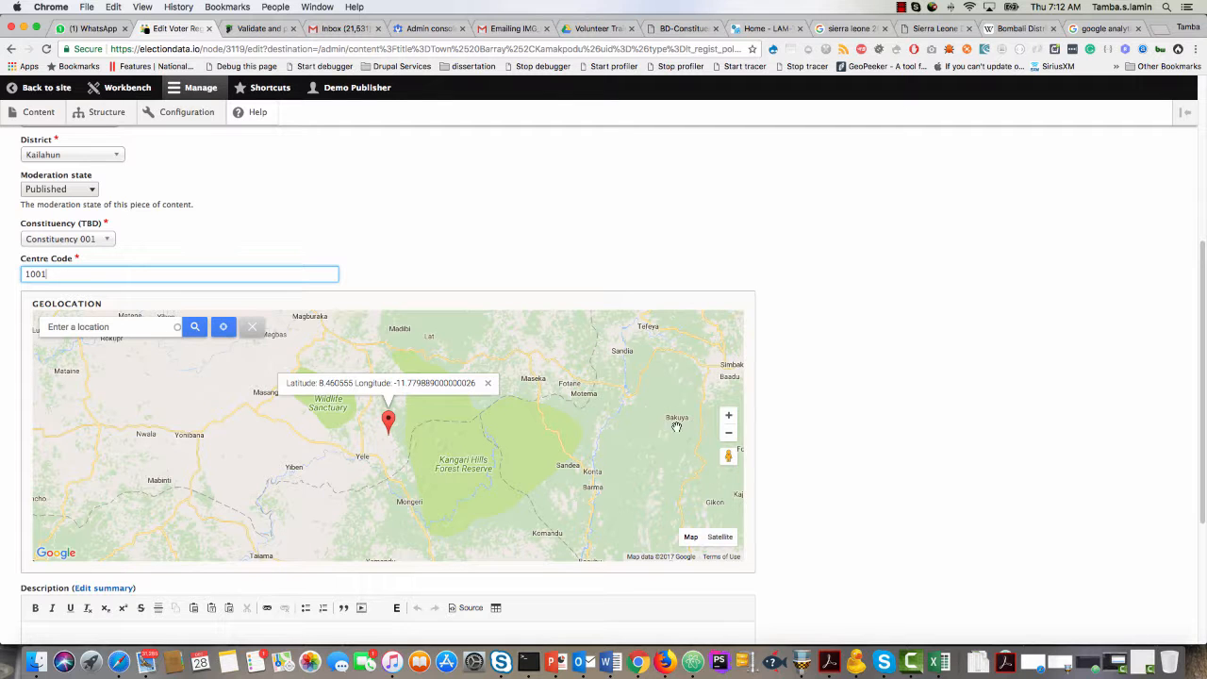
# Place the geolocation marker by hand near Kailahun in eastern Sierra Leone.
pyautogui.click(729, 434)
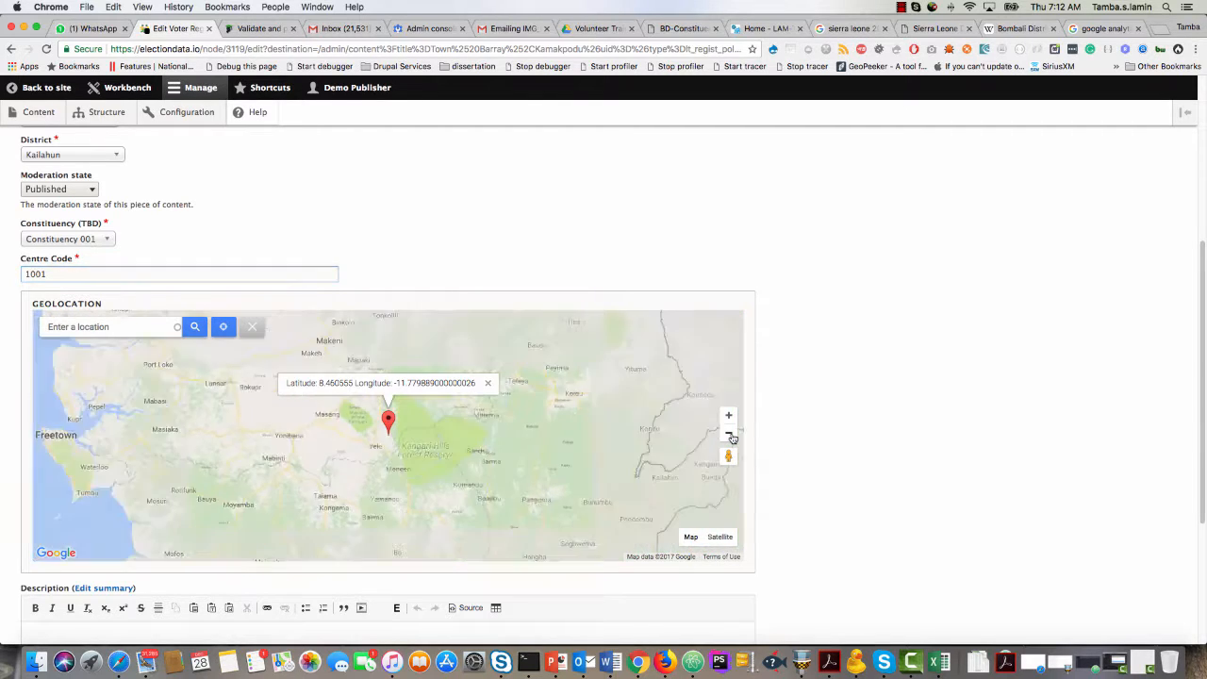
pyautogui.click(729, 434)
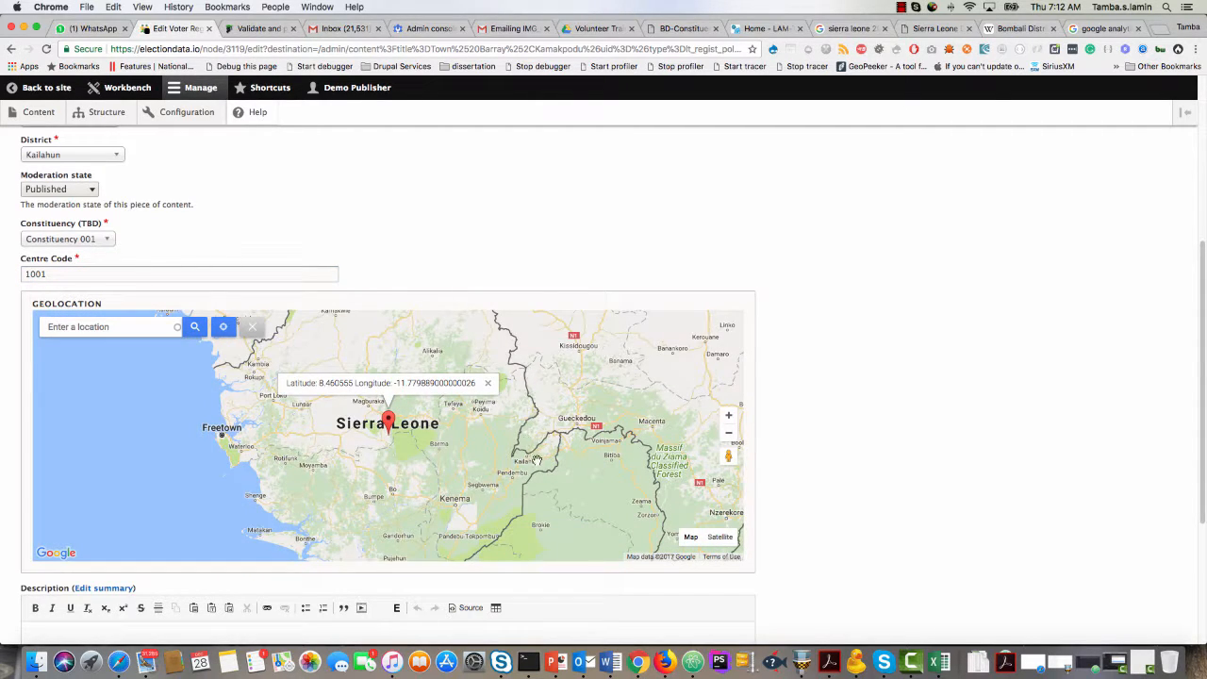
pyautogui.click(533, 461)
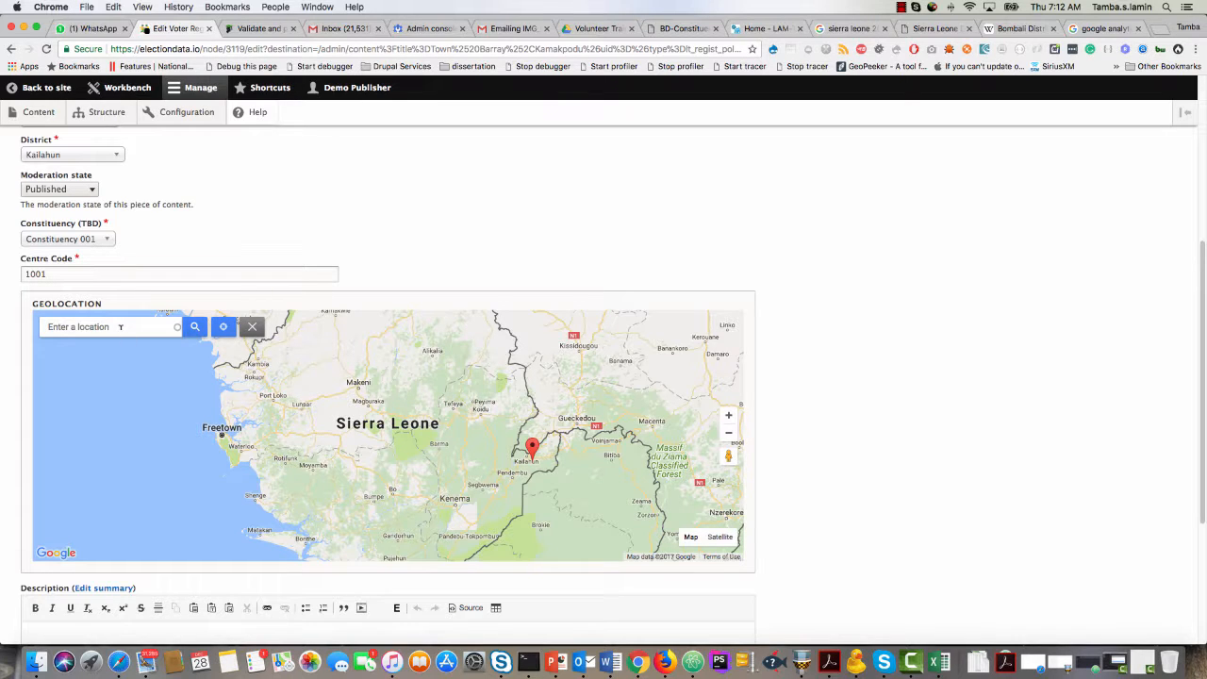
# Set the geolocation to the suggested place "Kailahun, Sierra Leone" through the location search and save the entry.
pyautogui.click(120, 326)
pyautogui.write('kailahun')
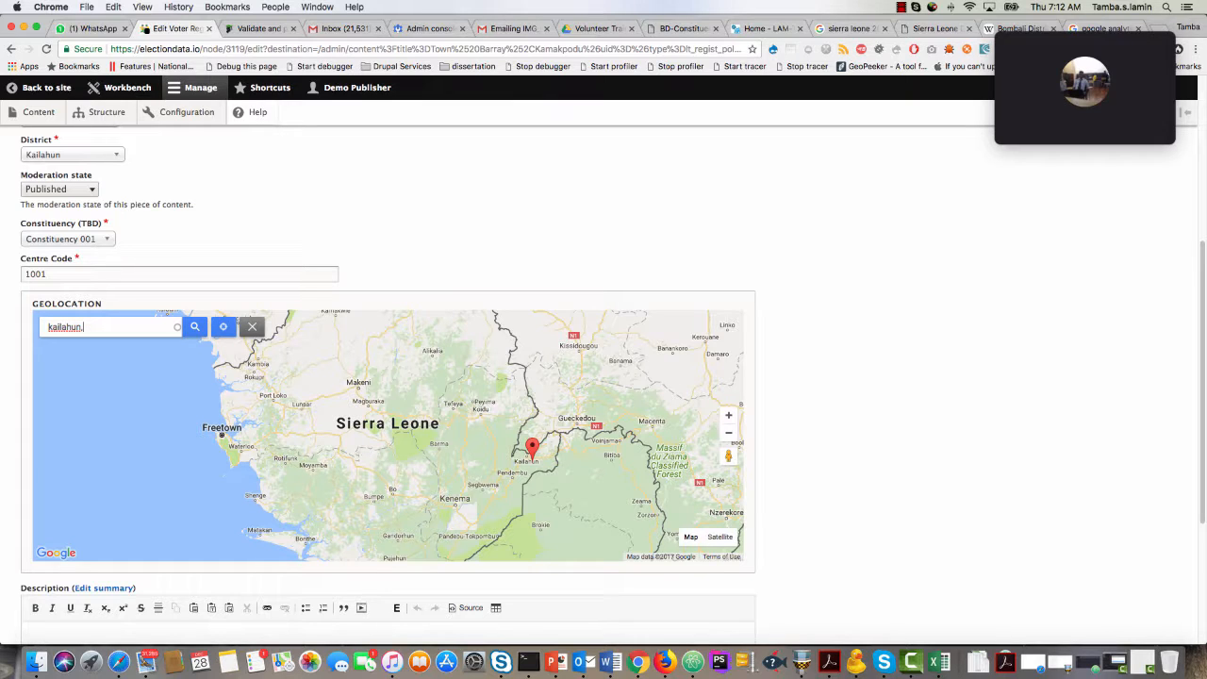
pyautogui.write(', sier')
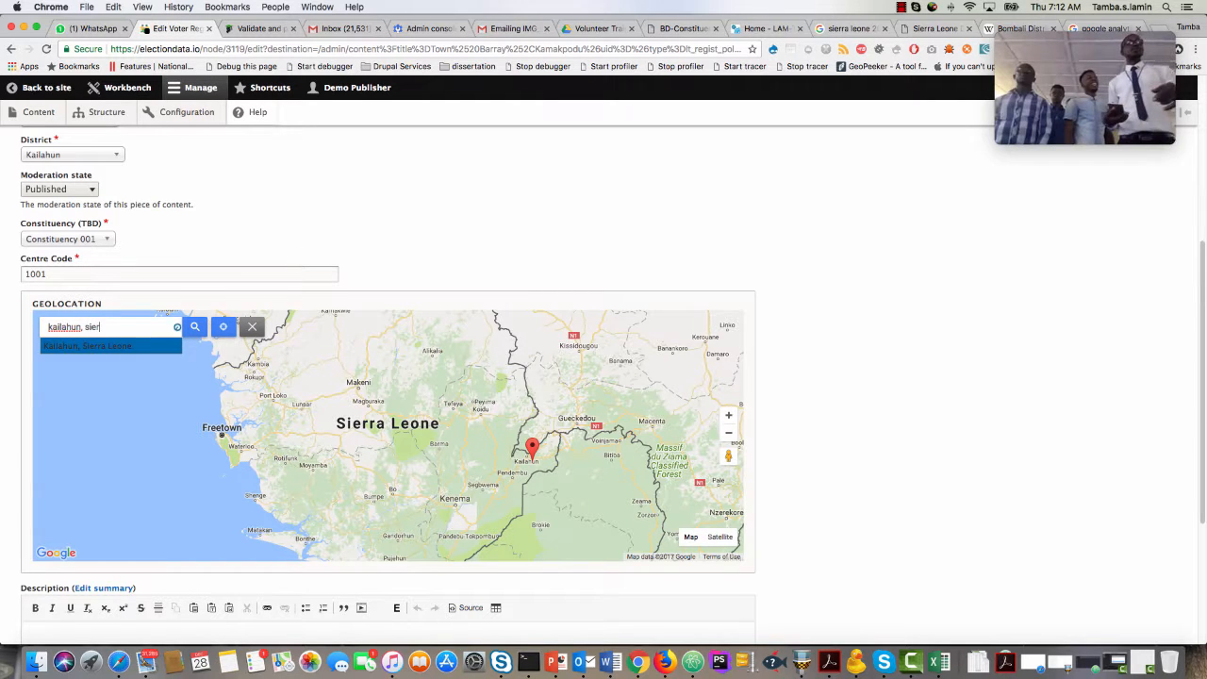
pyautogui.write('ra')
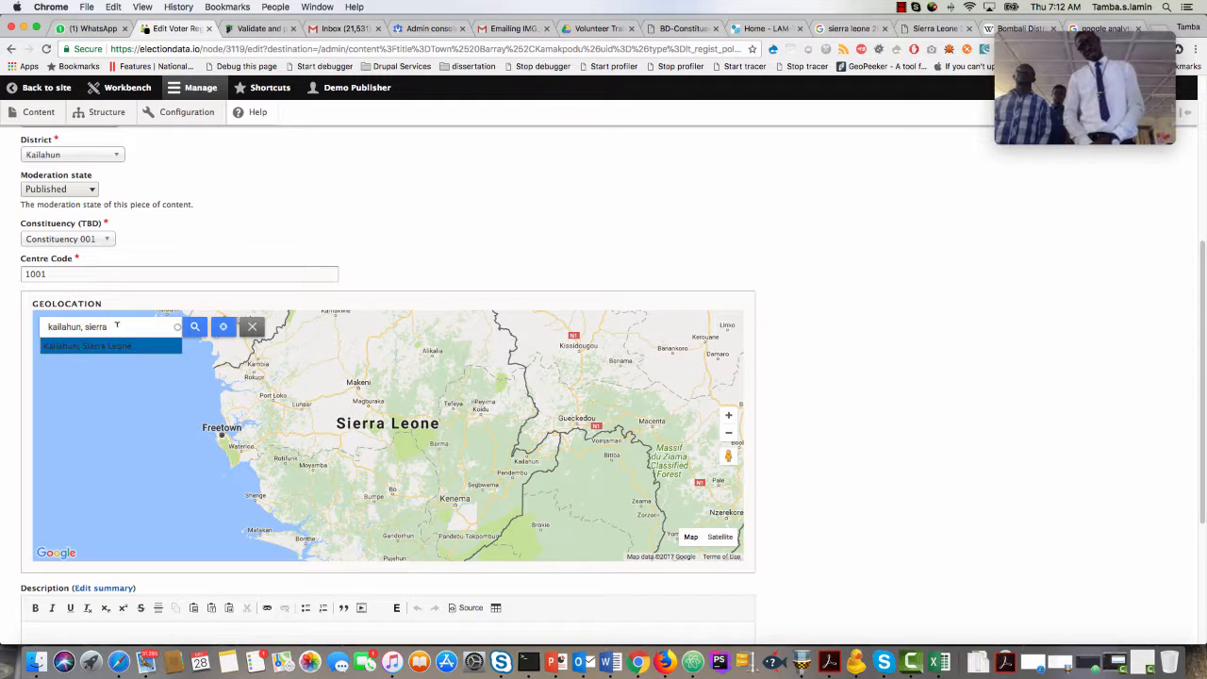
pyautogui.click(113, 343)
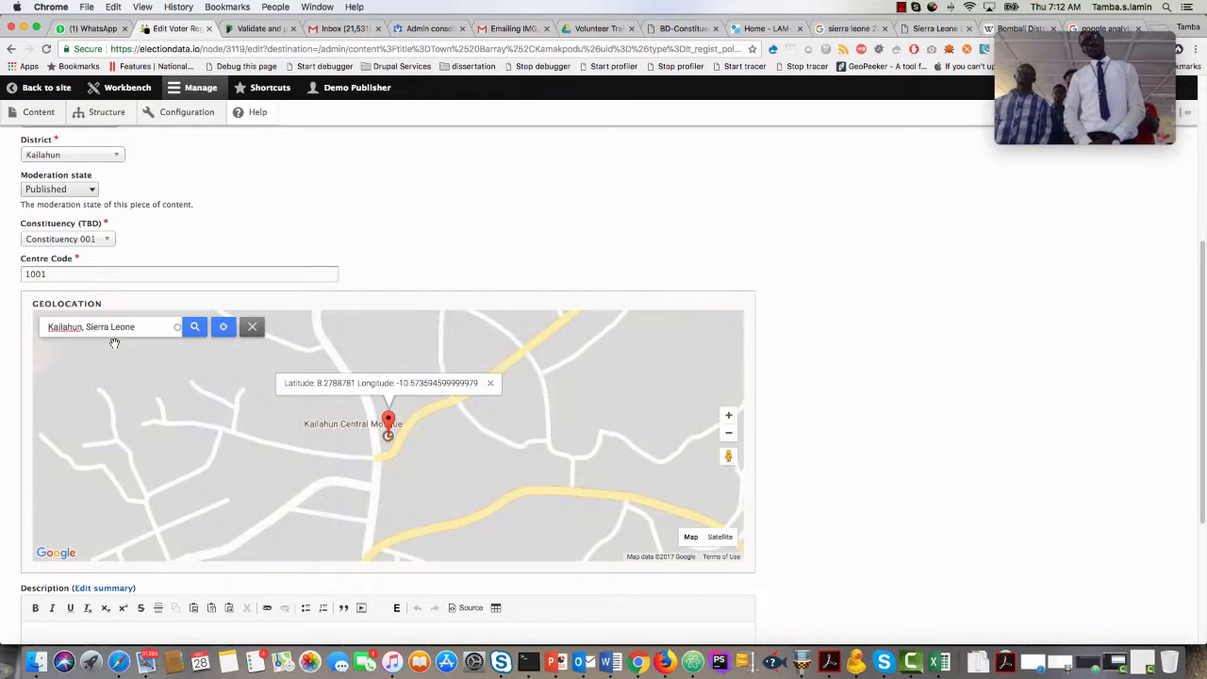
pyautogui.scroll(-5, 9, 457)
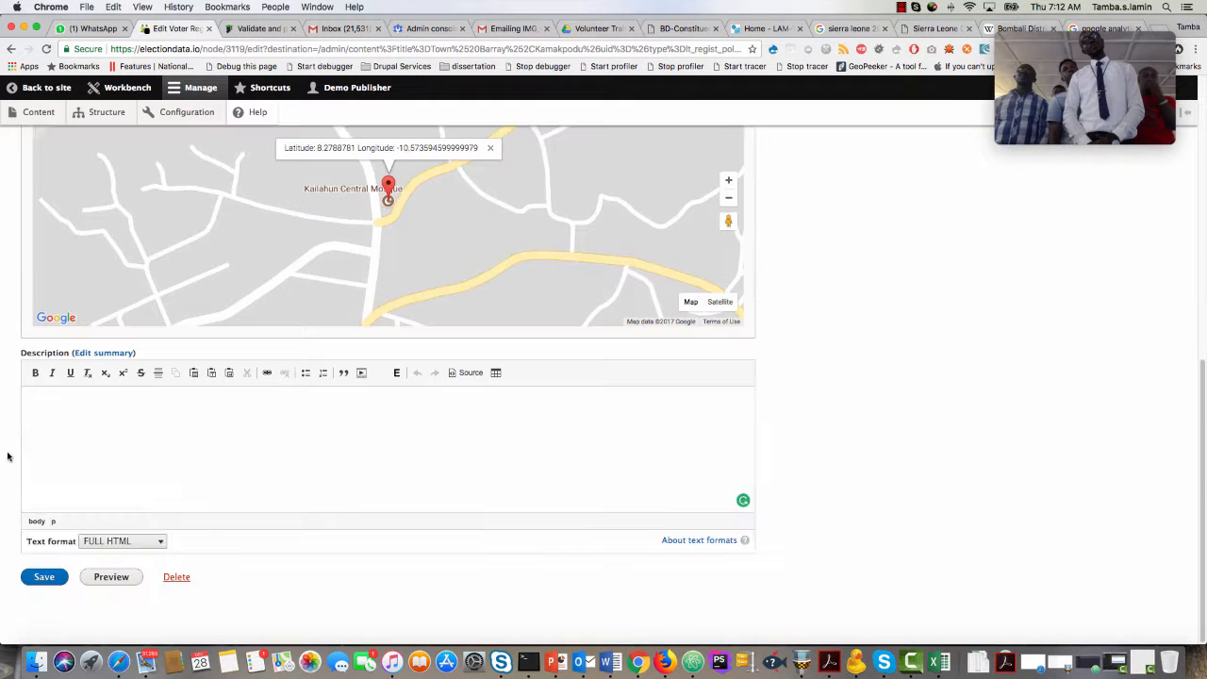
pyautogui.click(52, 577)
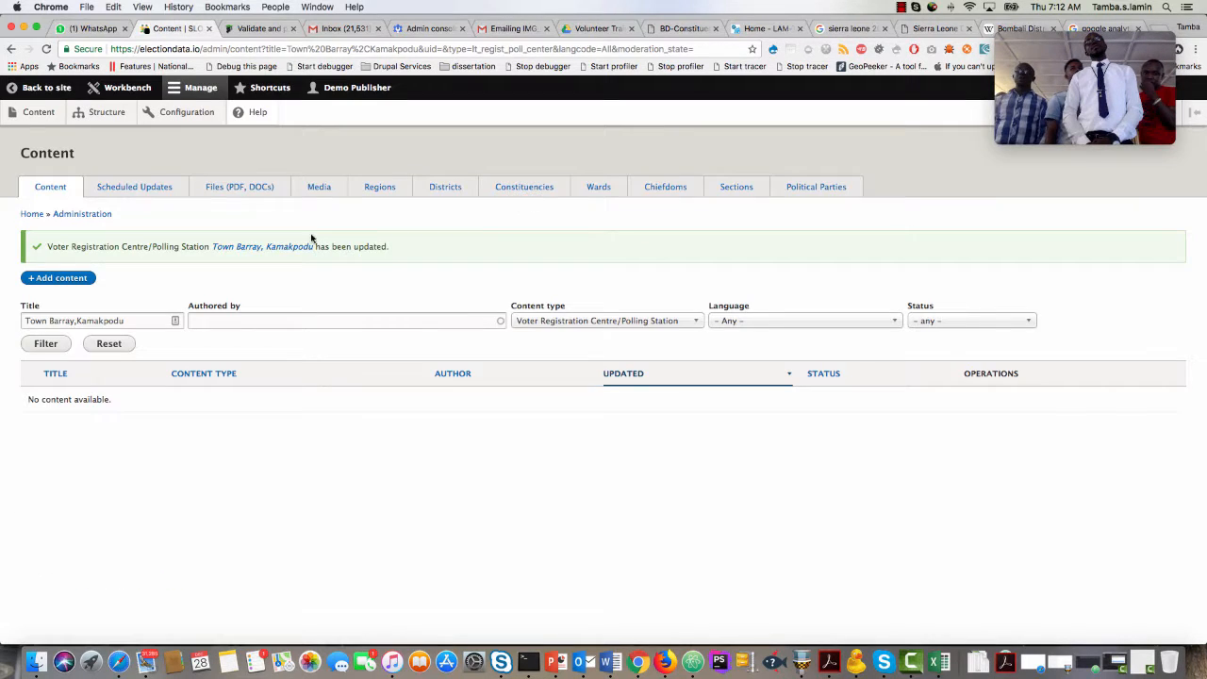
# Open the updated Town Barray, Kamakpodu page and review its centre code and map location.
pyautogui.click(284, 249)
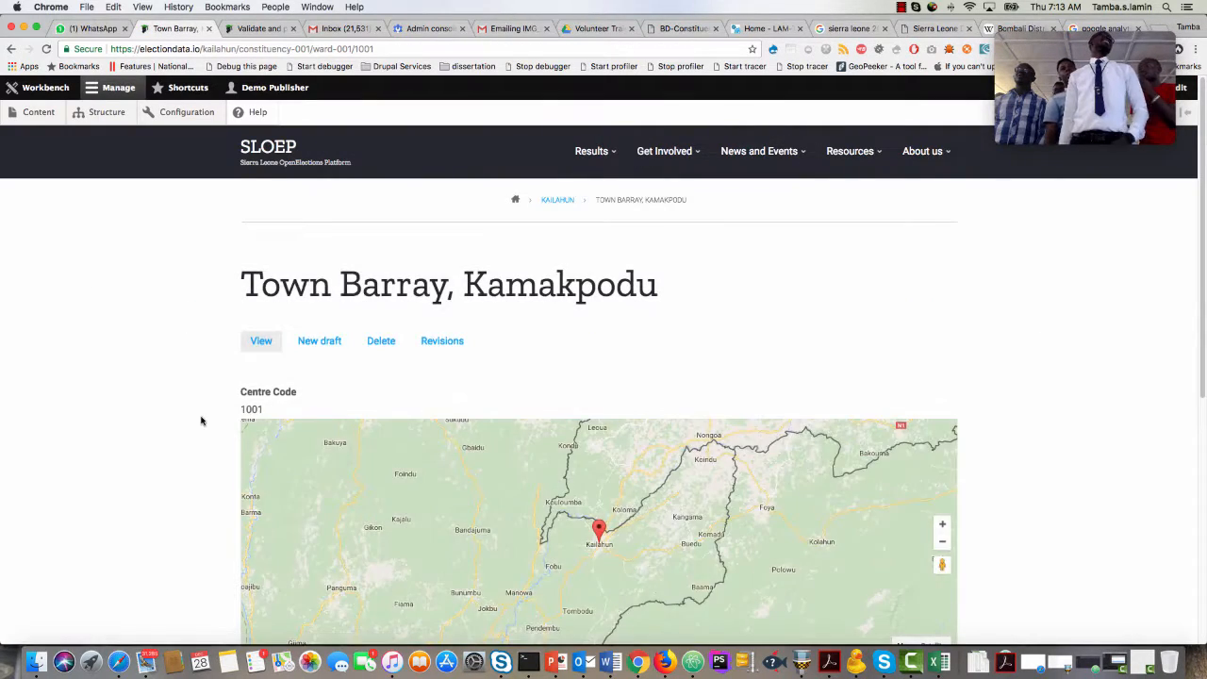
pyautogui.scroll(-3, 201, 420)
pyautogui.scroll(-3, 201, 421)
pyautogui.scroll(10, 200, 421)
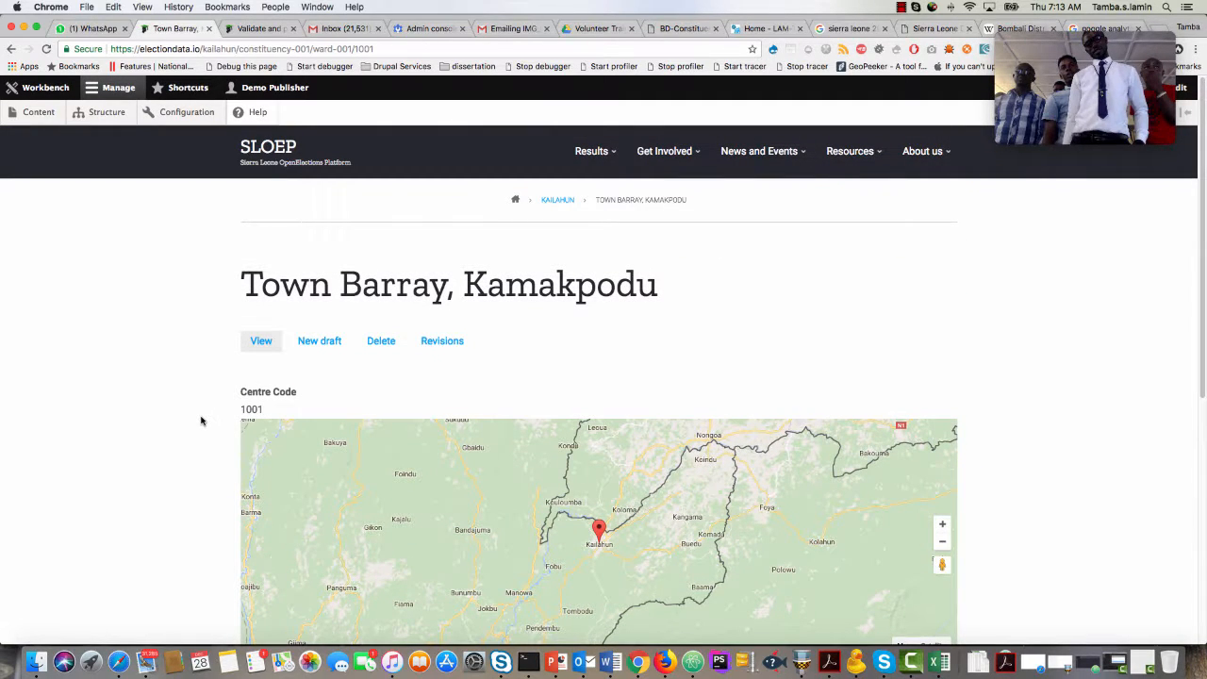
# Copy the centre name for code 1002 from NEC Final Voters List.pdf and filter the site's content list by the title "Town Barray, Falama".
pyautogui.click(40, 113)
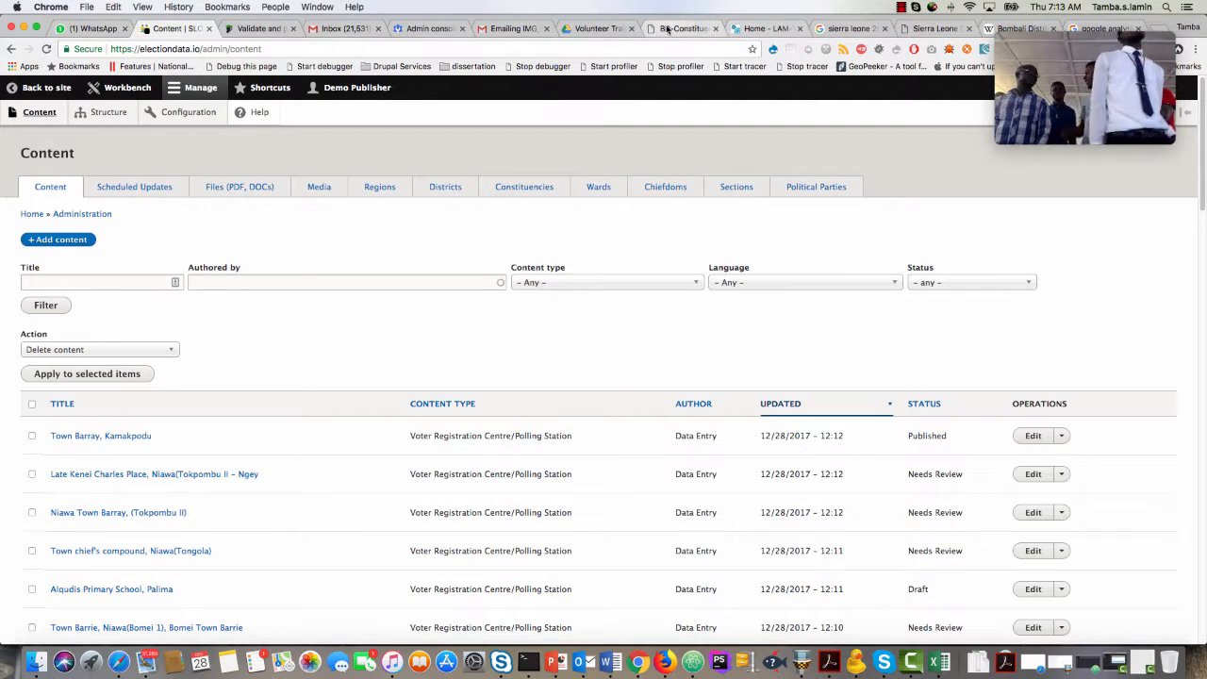
pyautogui.click(597, 28)
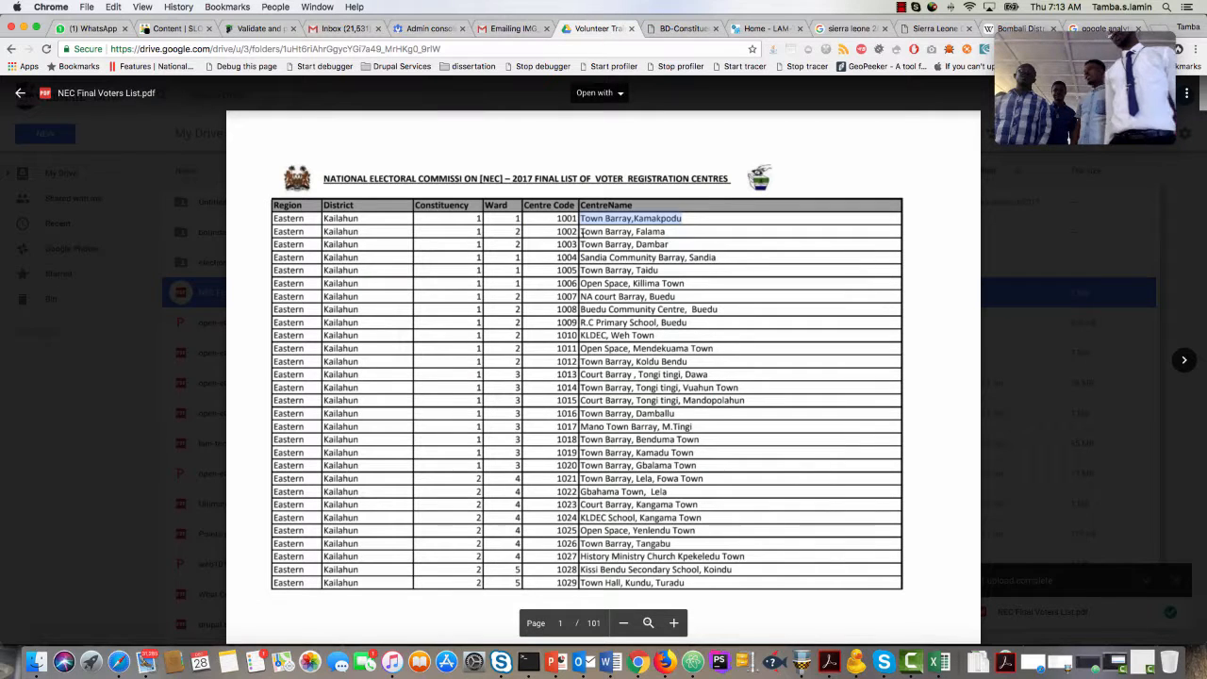
pyautogui.moveTo(582, 232); pyautogui.dragTo(648, 227)
pyautogui.press('cmd+c')
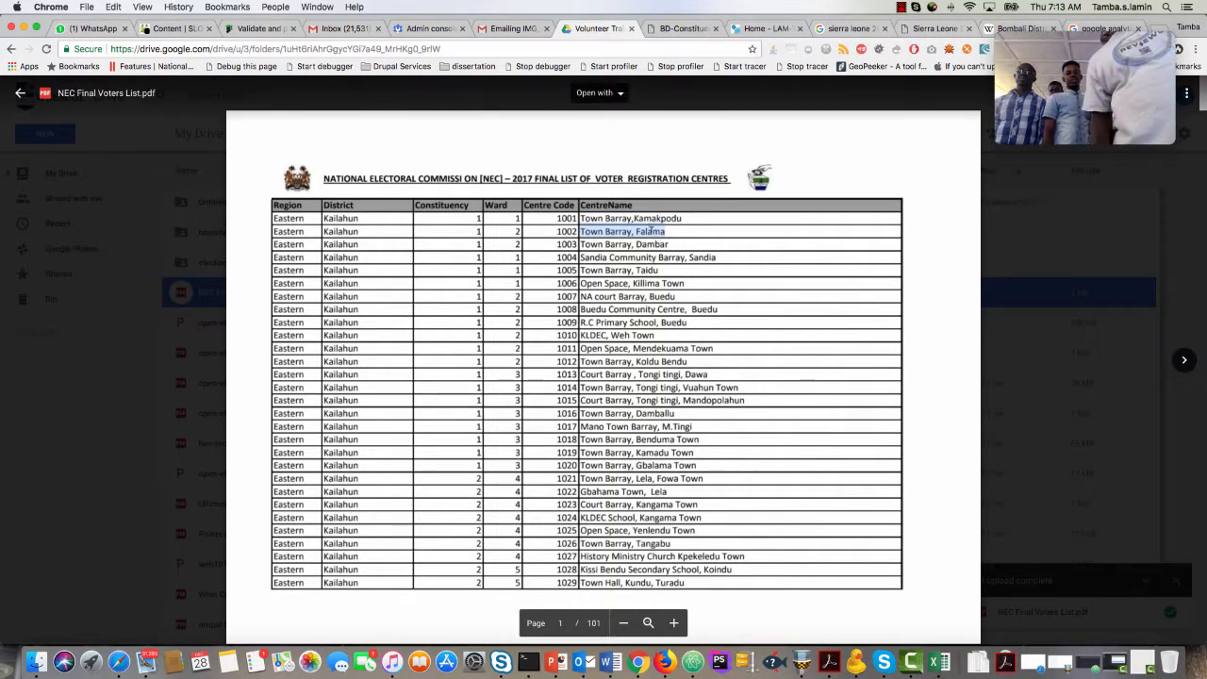
pyautogui.click(158, 29)
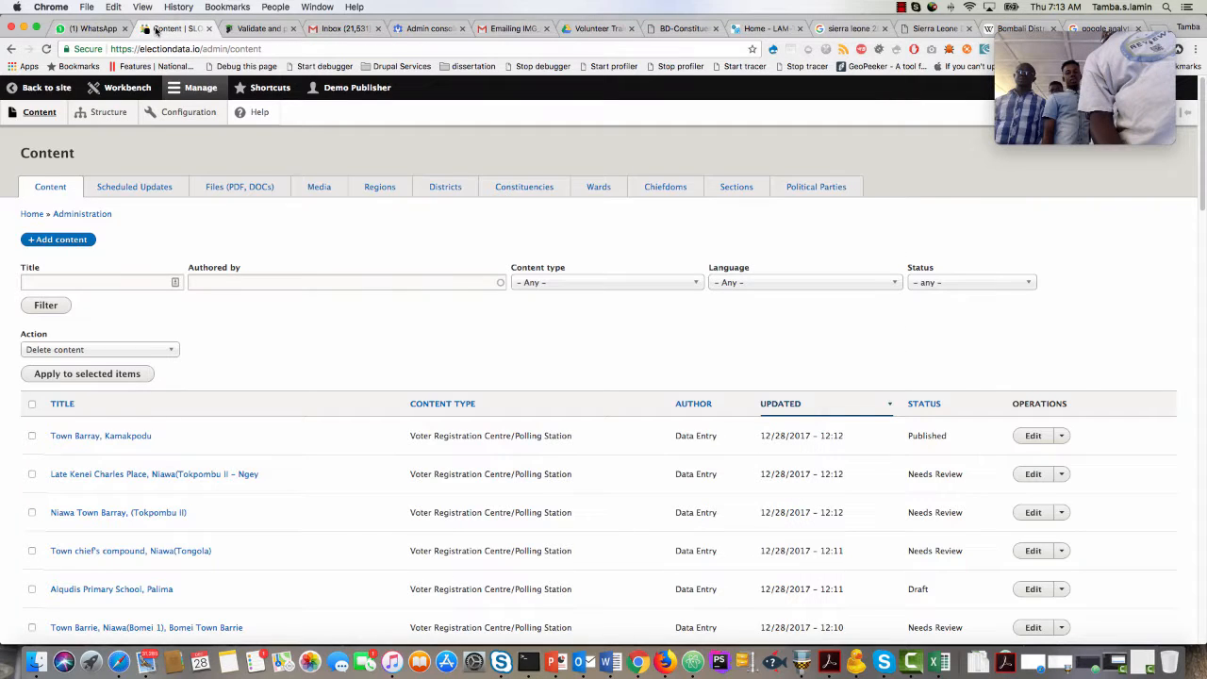
pyautogui.click(68, 281)
pyautogui.press('cmd+v')
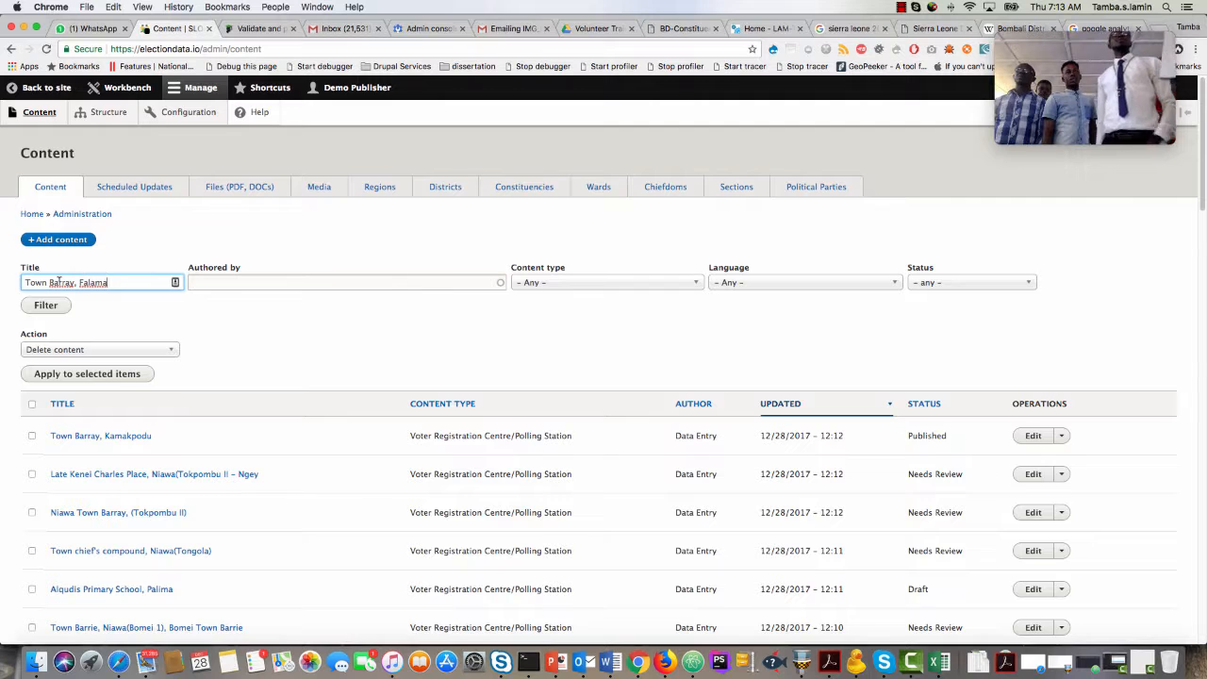
pyautogui.click(47, 305)
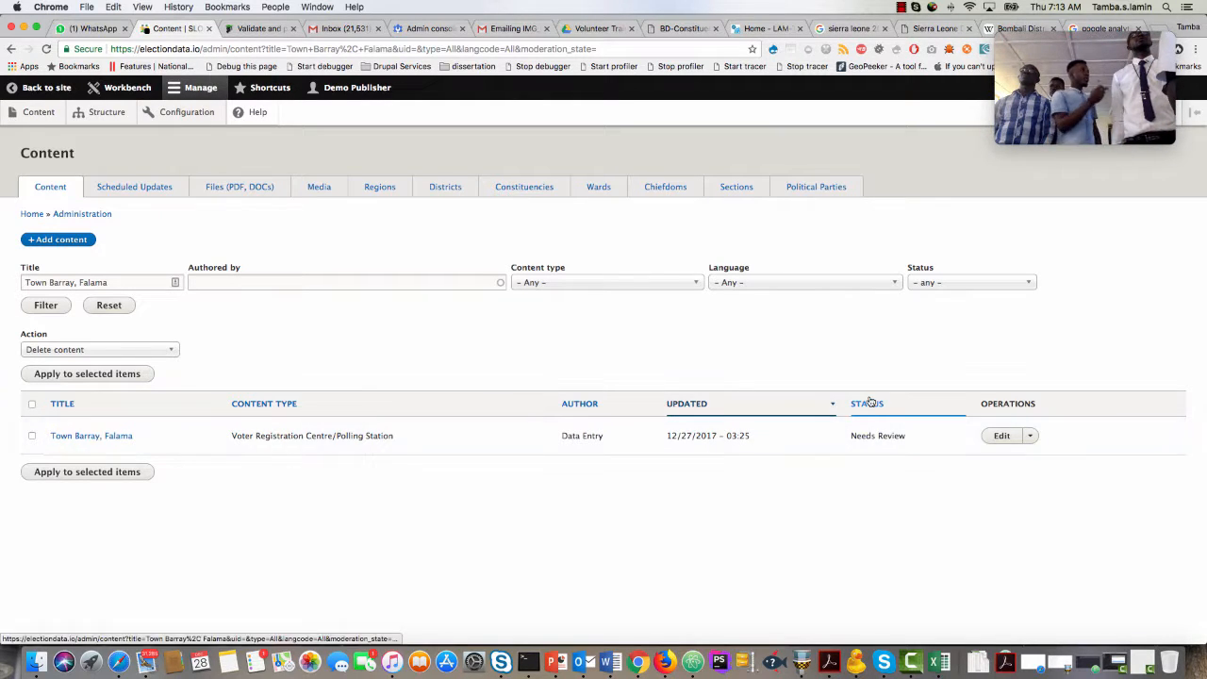
# Check the moderation status of the Town Barray, Falama entry, open it for editing and set Is Polling Station to No.
pyautogui.doubleClick(856, 435)
pyautogui.moveTo(889, 435); pyautogui.dragTo(900, 435)
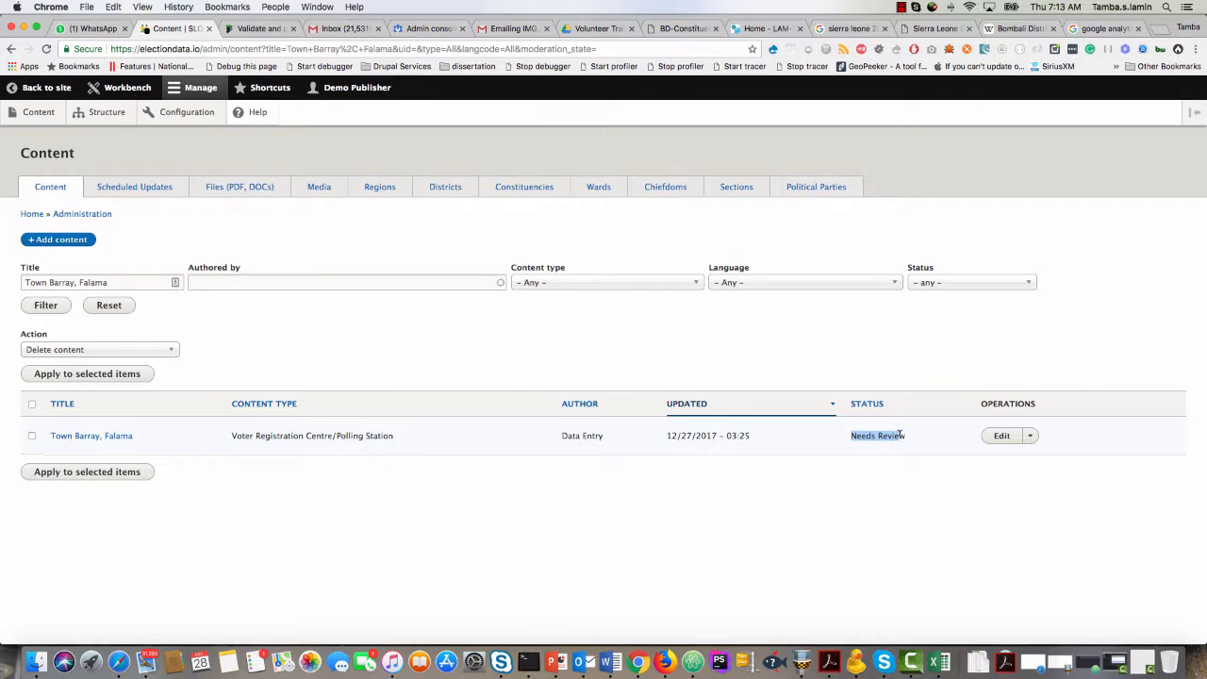
pyautogui.click(1002, 438)
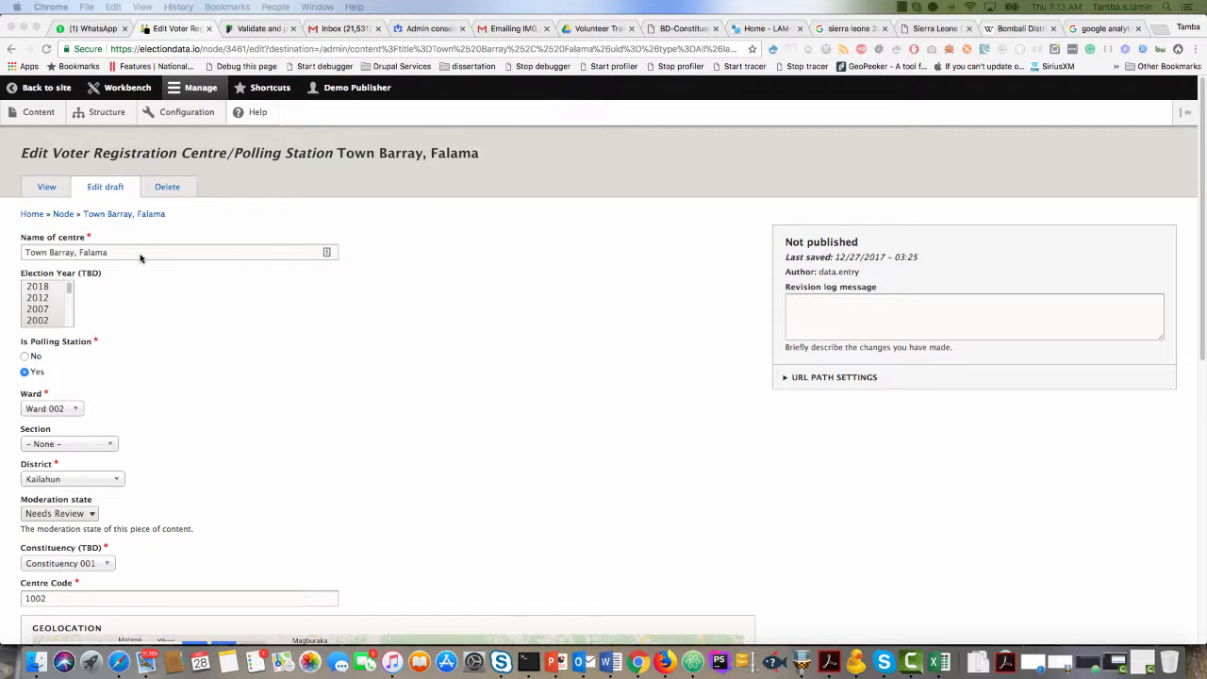
pyautogui.click(76, 252)
pyautogui.scroll(-2, 144, 363)
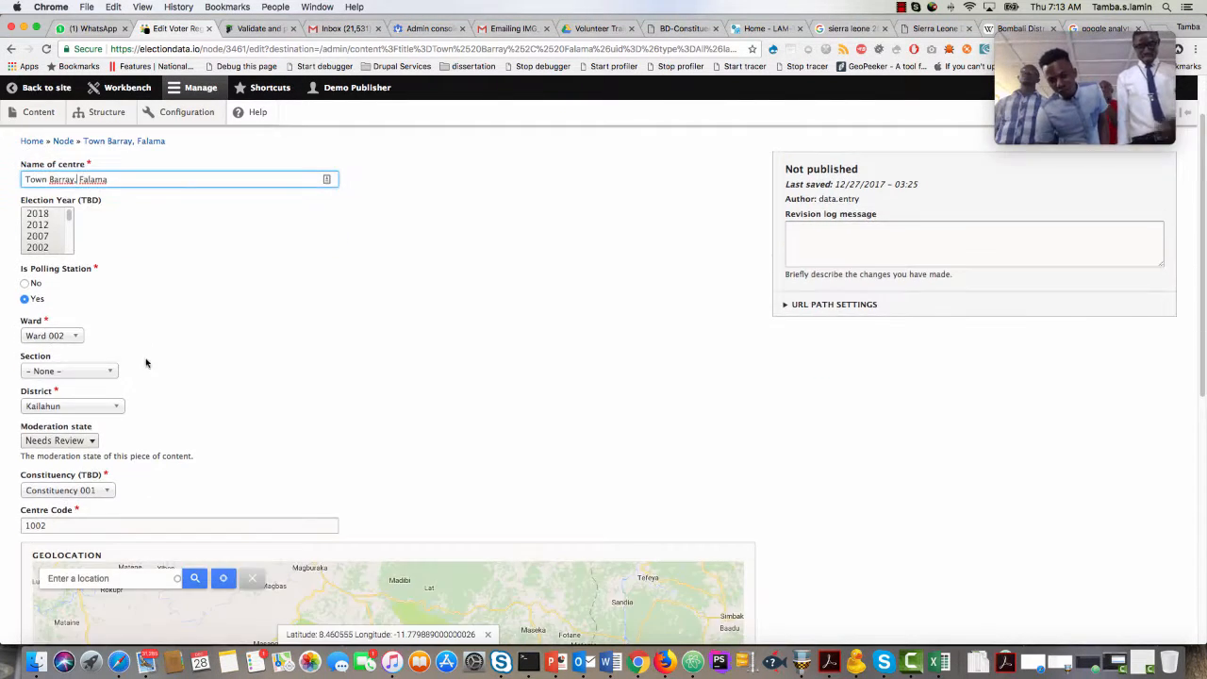
pyautogui.click(35, 284)
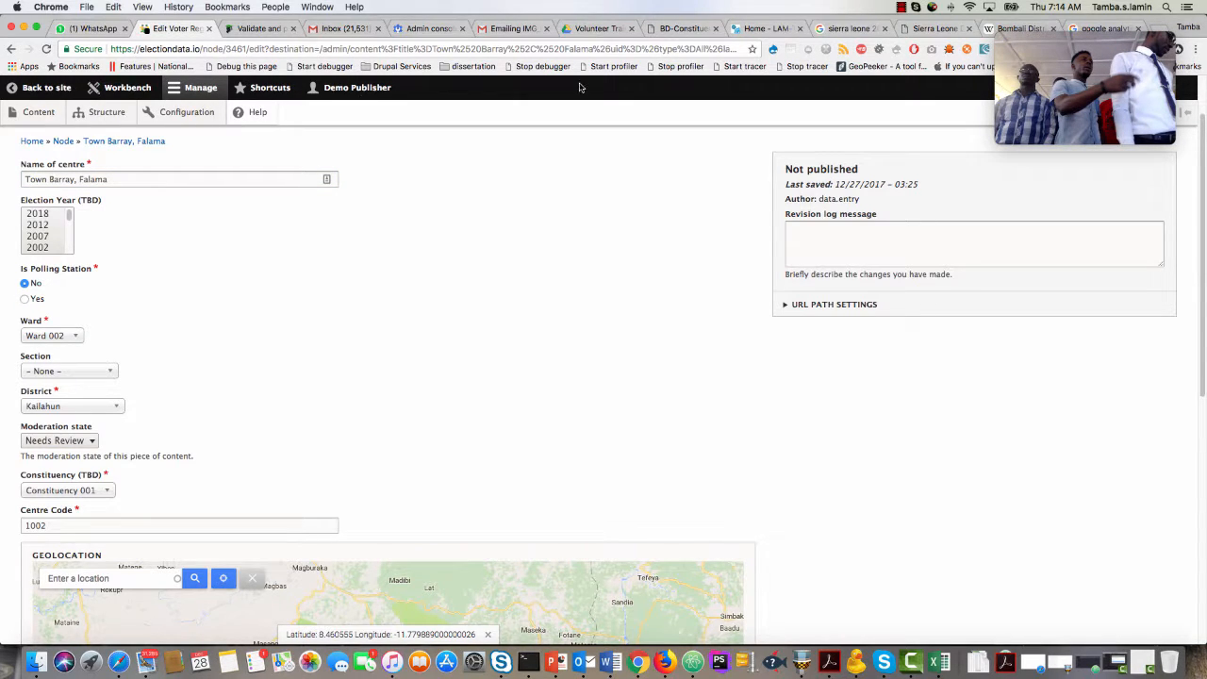
# Check the entry's ward and district against the row for code 1002 in NEC Final Voters List.pdf.
pyautogui.click(597, 30)
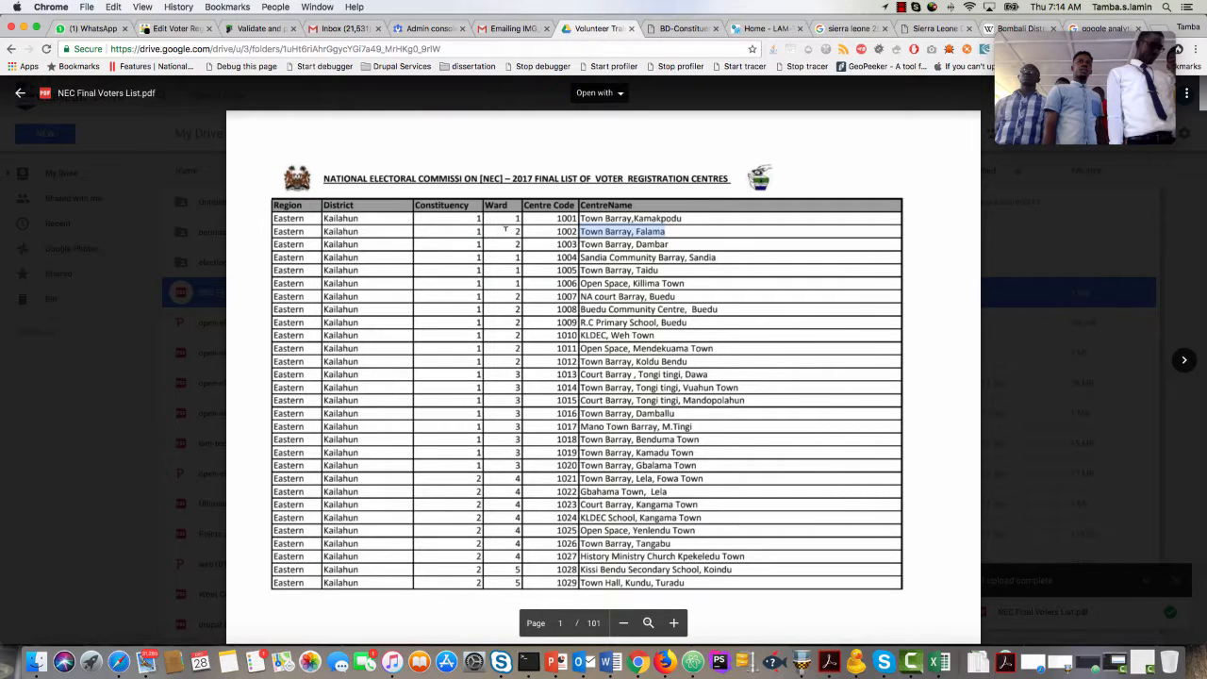
pyautogui.moveTo(515, 230); pyautogui.dragTo(519, 228)
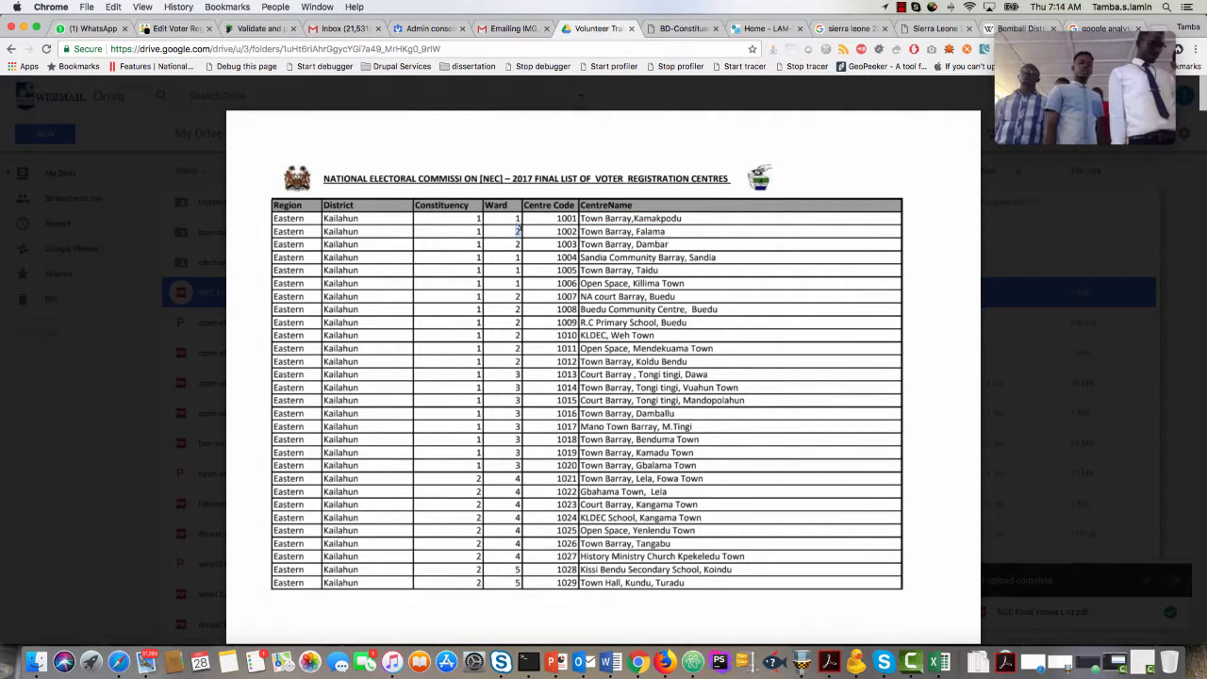
pyautogui.click(175, 30)
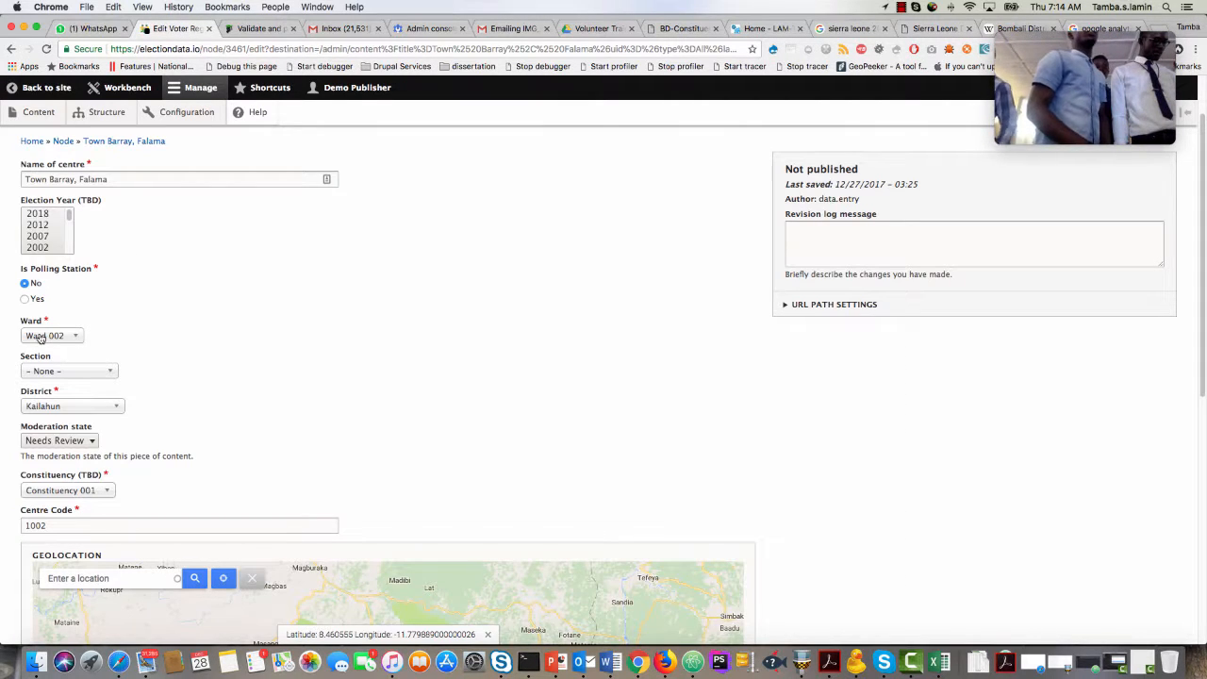
pyautogui.scroll(-1, 40, 401)
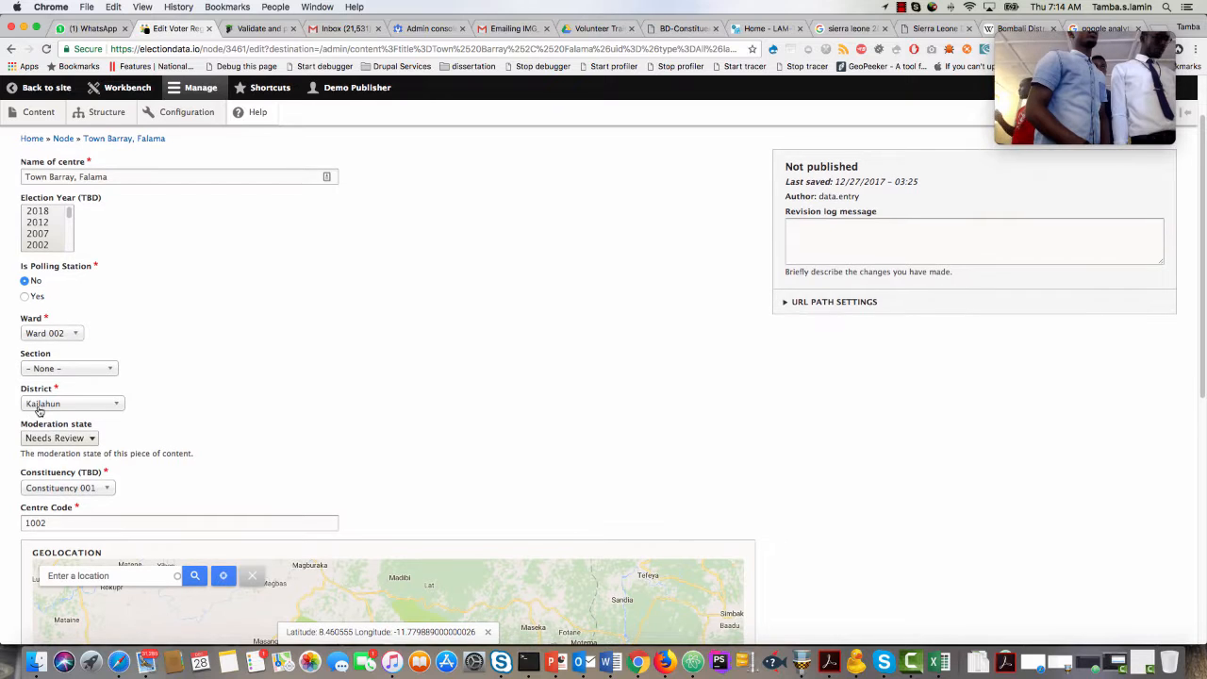
# Set the entry's moderation state to Published and reselect Constituency 001 as its constituency.
pyautogui.scroll(-4, 43, 407)
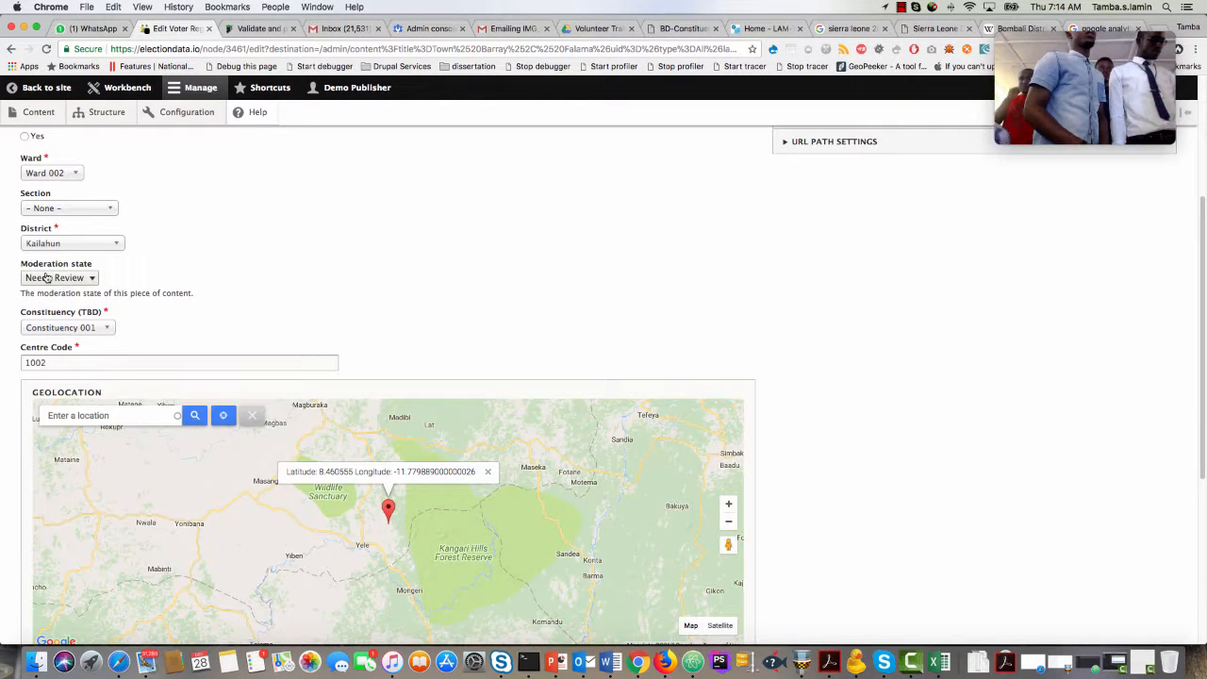
pyautogui.click(76, 280)
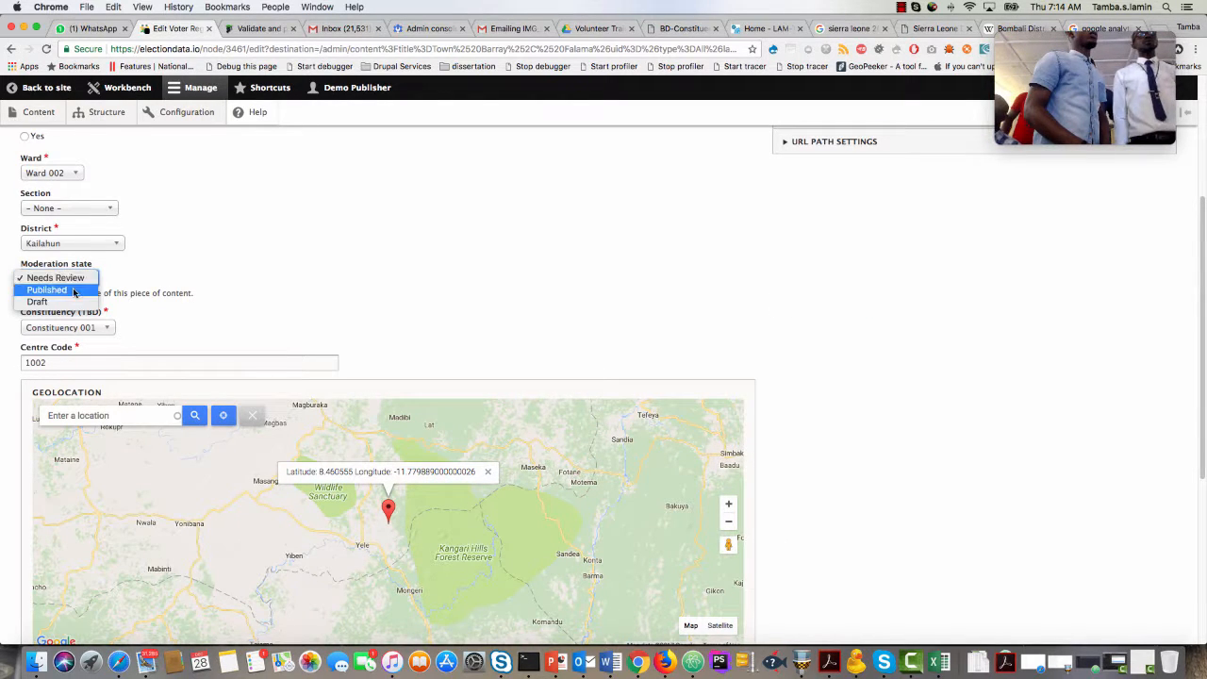
pyautogui.click(74, 292)
pyautogui.scroll(-1, 24, 357)
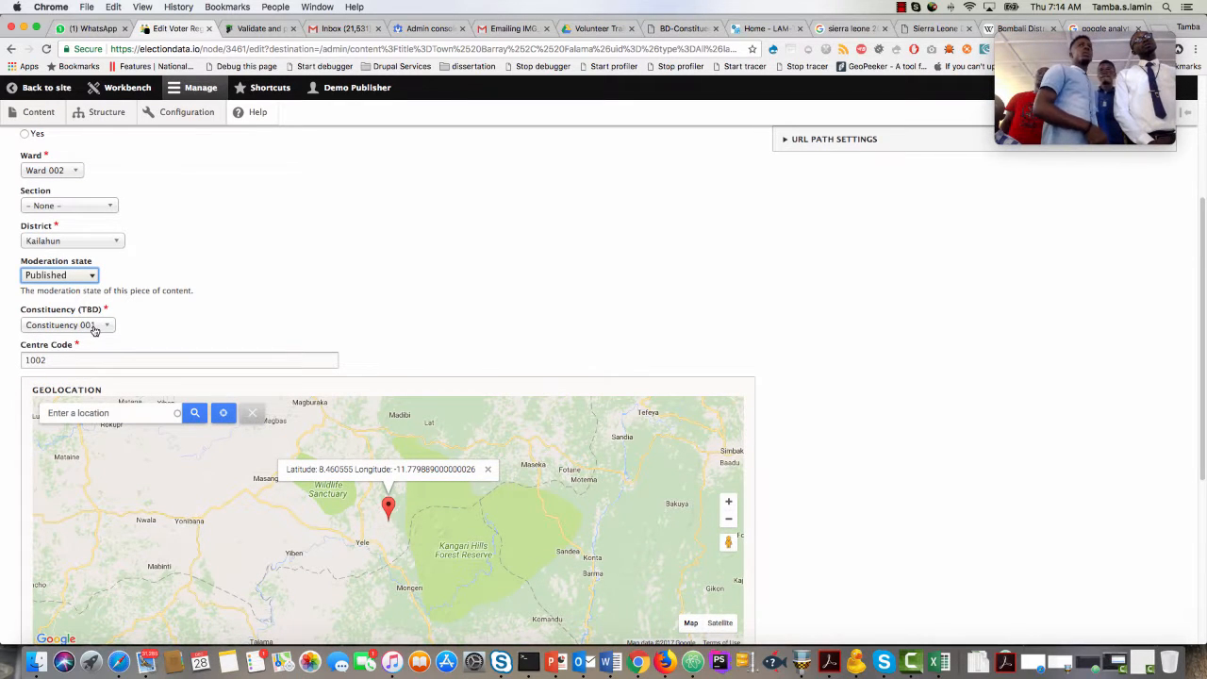
pyautogui.click(94, 326)
pyautogui.write('001')
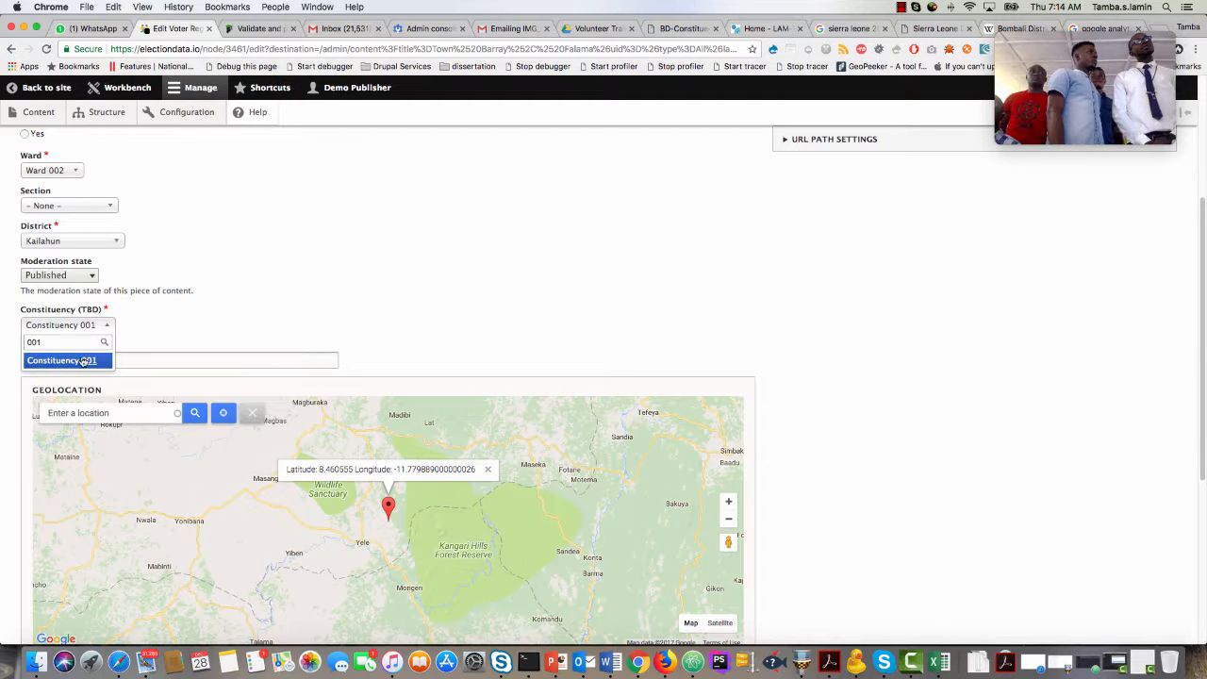
pyautogui.click(83, 362)
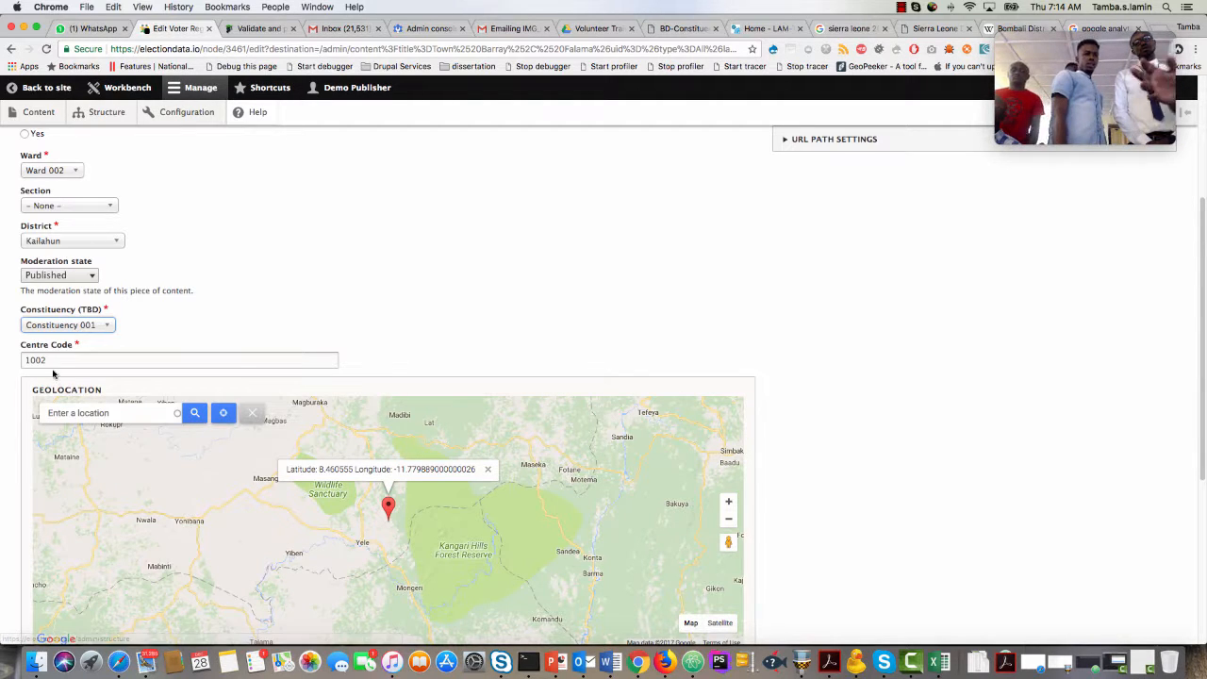
pyautogui.click(35, 360)
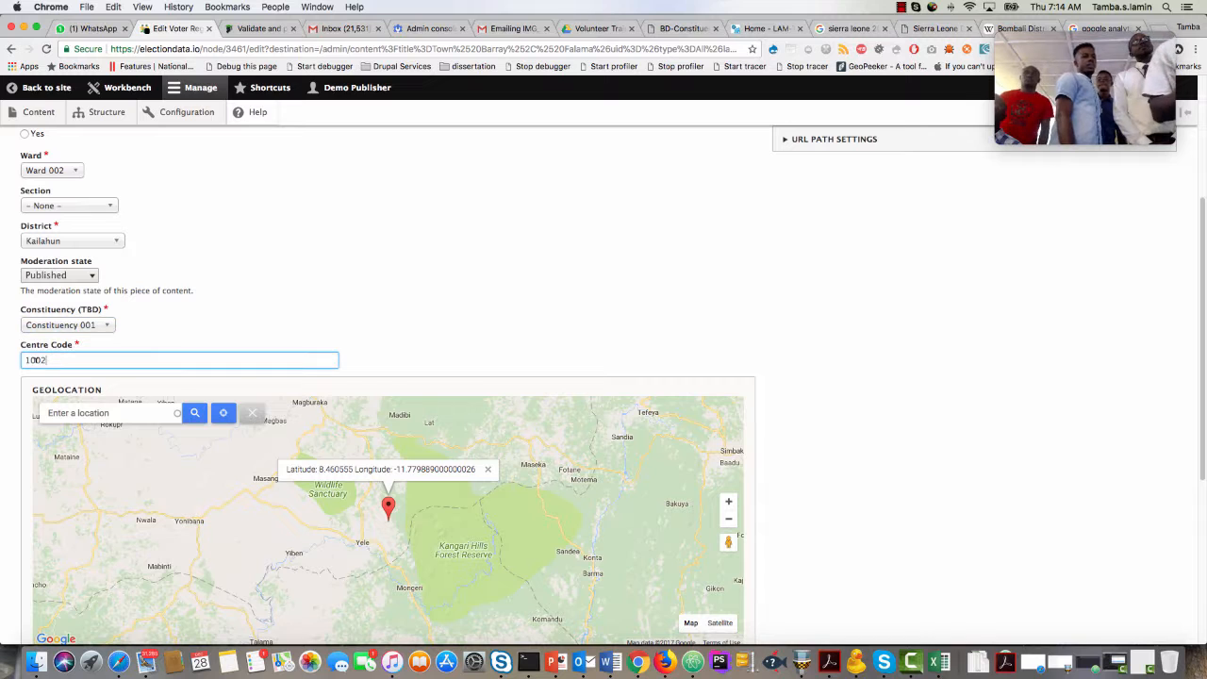
# Set the geolocation to the suggested place "Kailahun, Sierra Leone" through the map's location search.
pyautogui.scroll(-1, 12, 394)
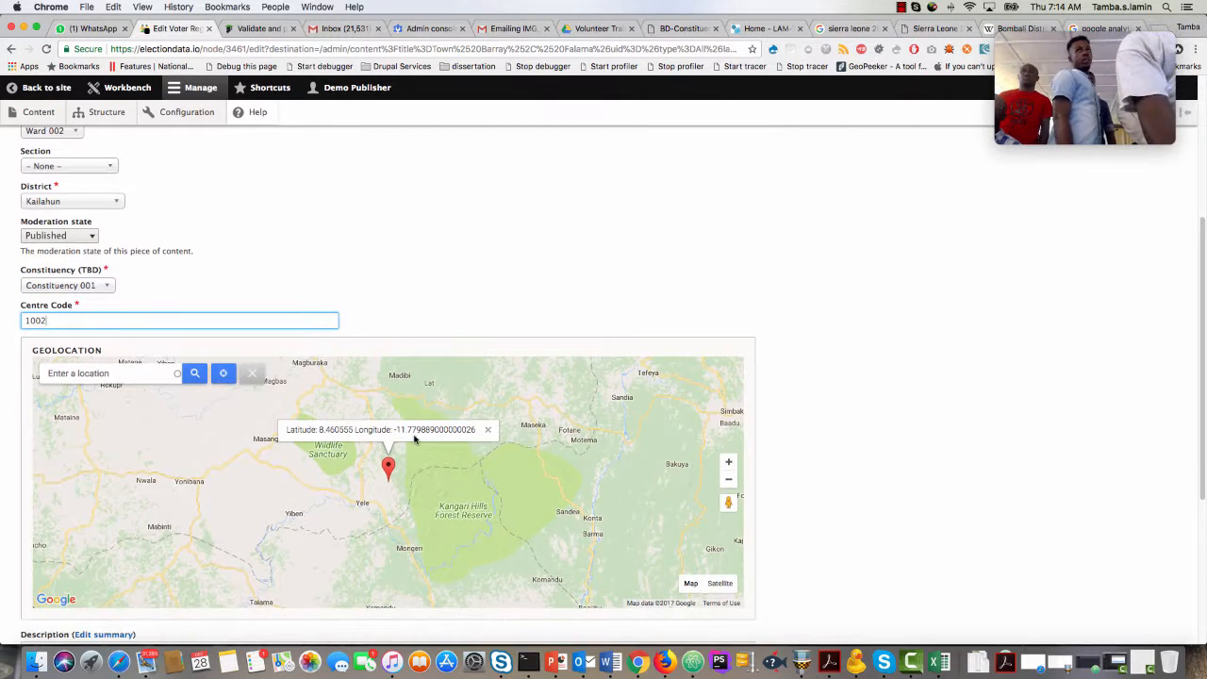
pyautogui.click(142, 374)
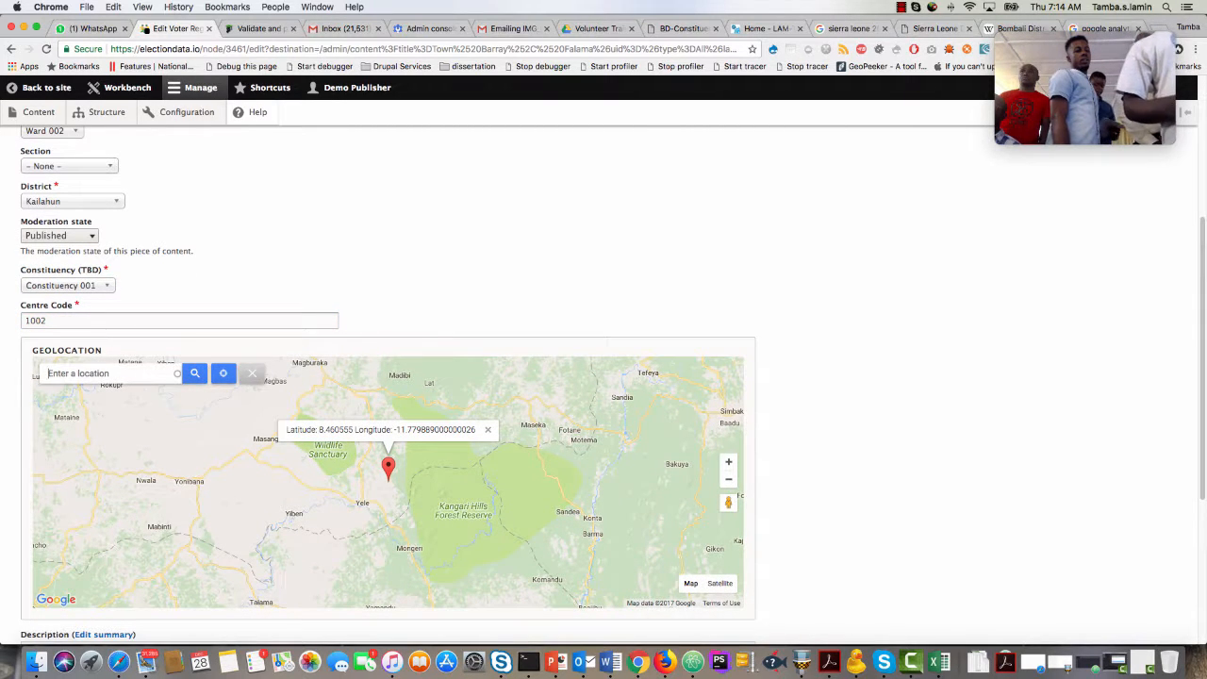
pyautogui.write('kailahun')
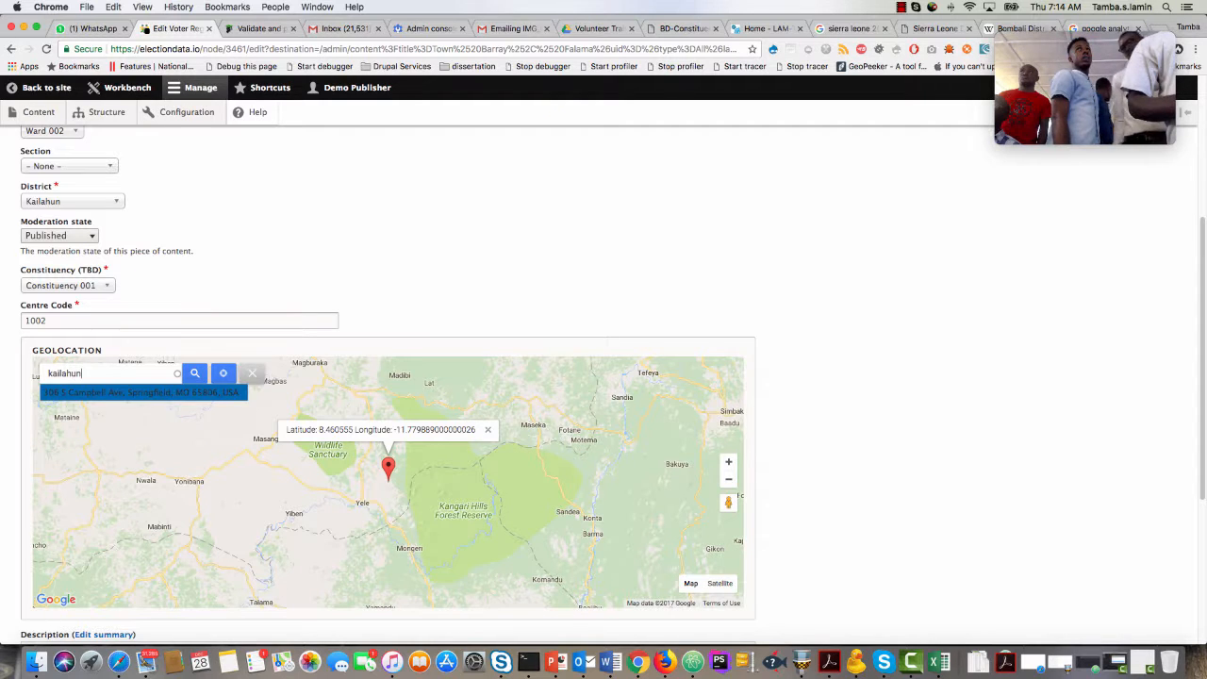
pyautogui.write(', sierr')
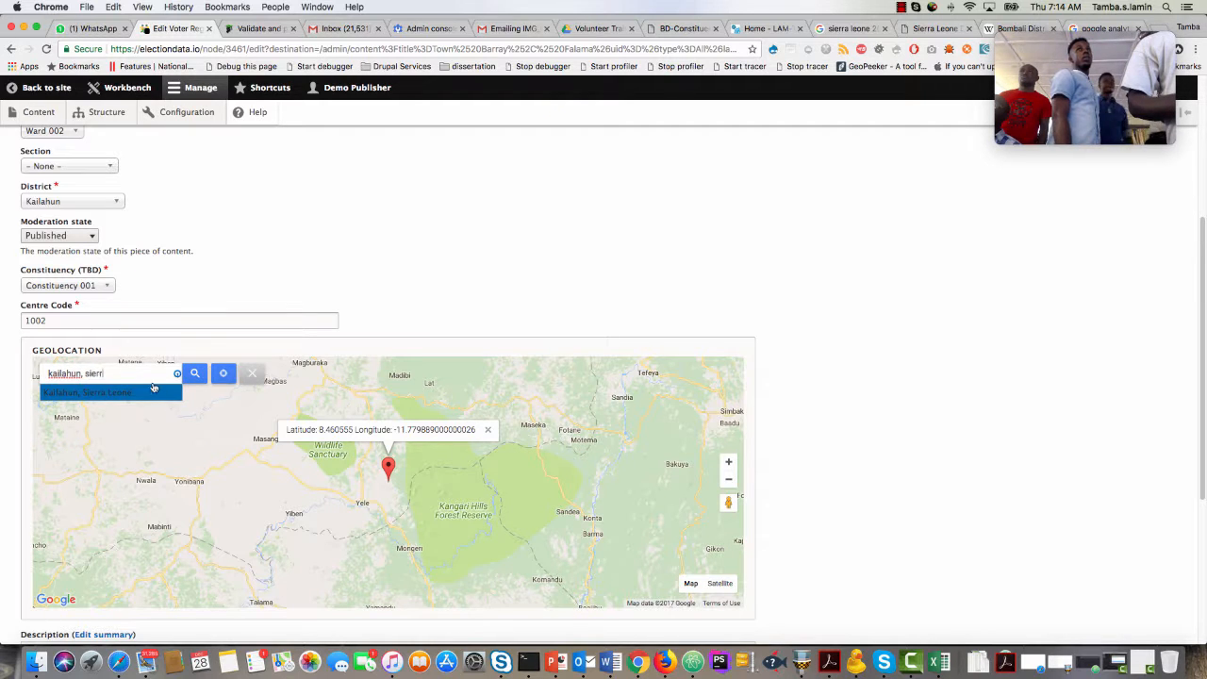
pyautogui.click(154, 388)
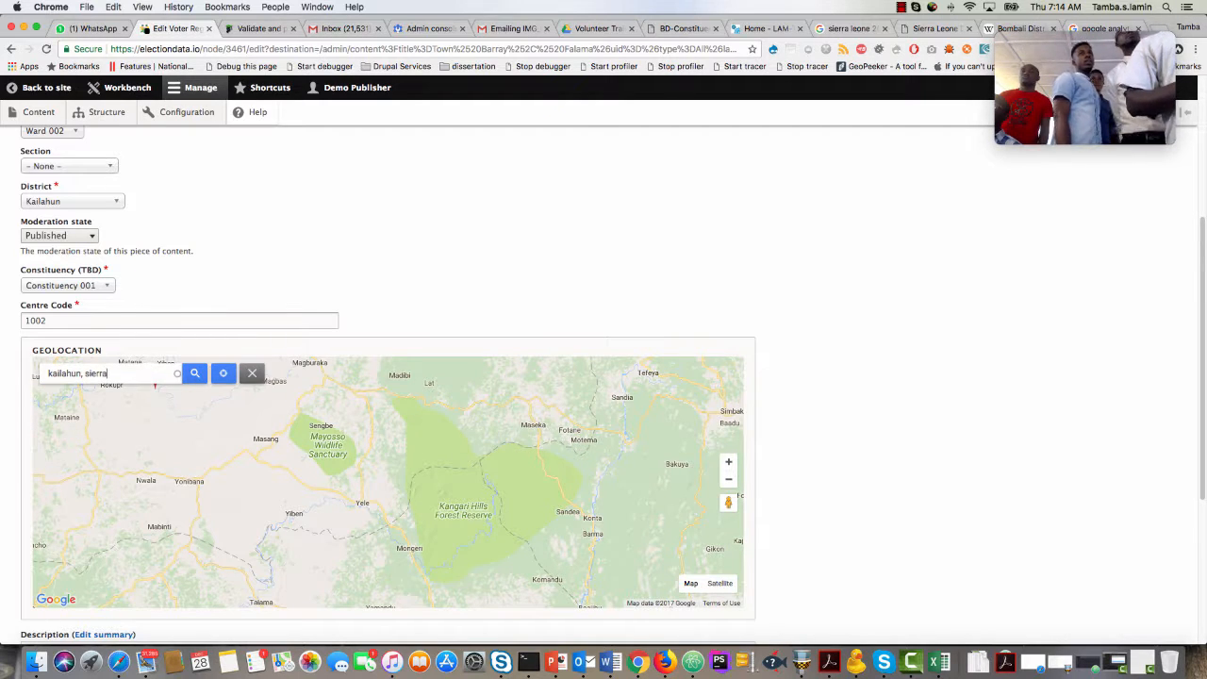
pyautogui.click(134, 391)
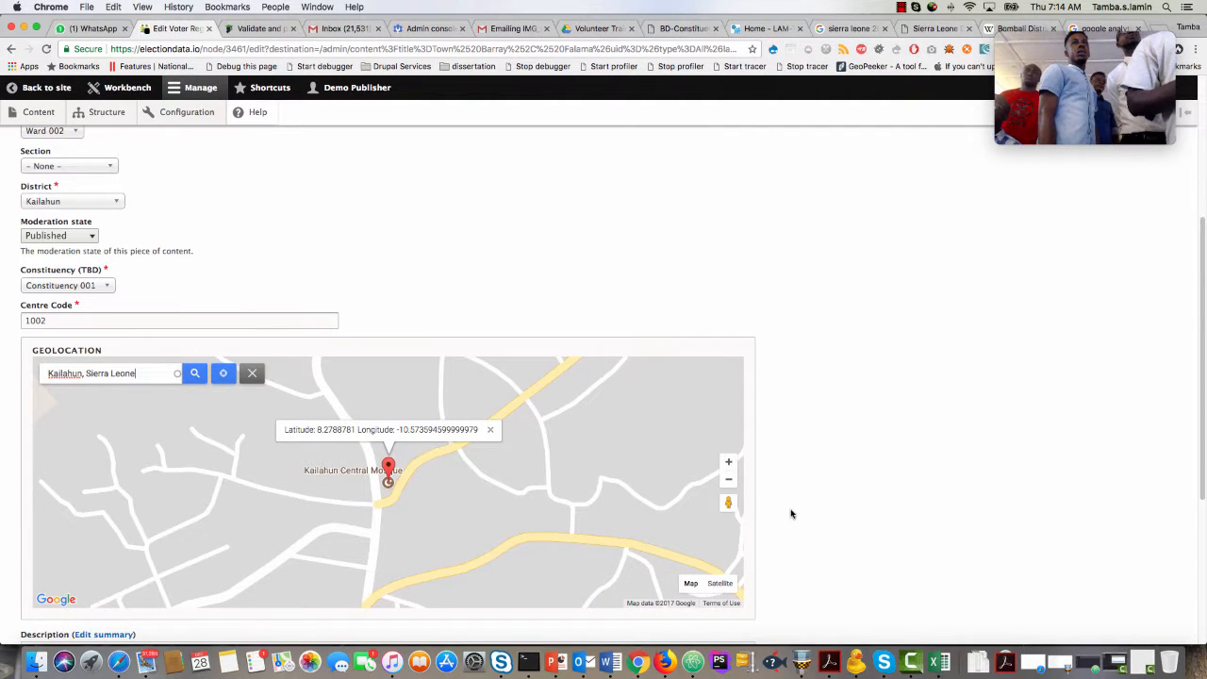
# Enter the revision log message "I have checked and verified this information" and save the entry.
pyautogui.scroll(-3, 791, 513)
pyautogui.scroll(6, 791, 513)
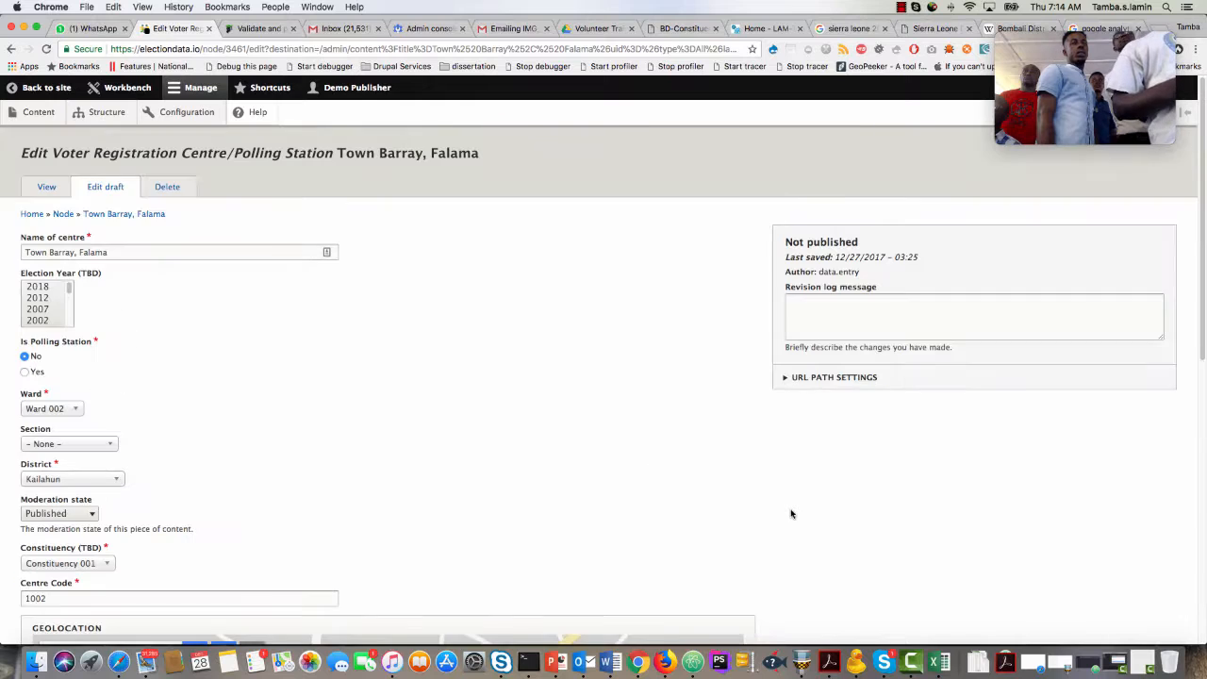
pyautogui.click(834, 311)
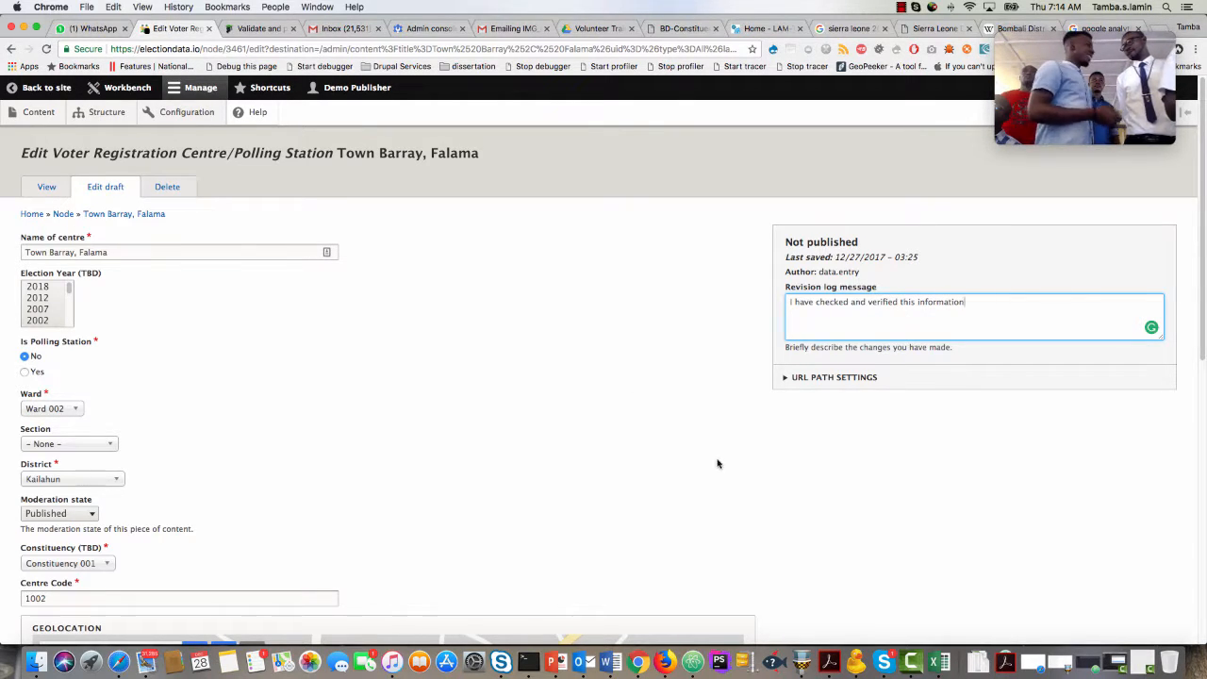
pyautogui.scroll(-10, 792, 463)
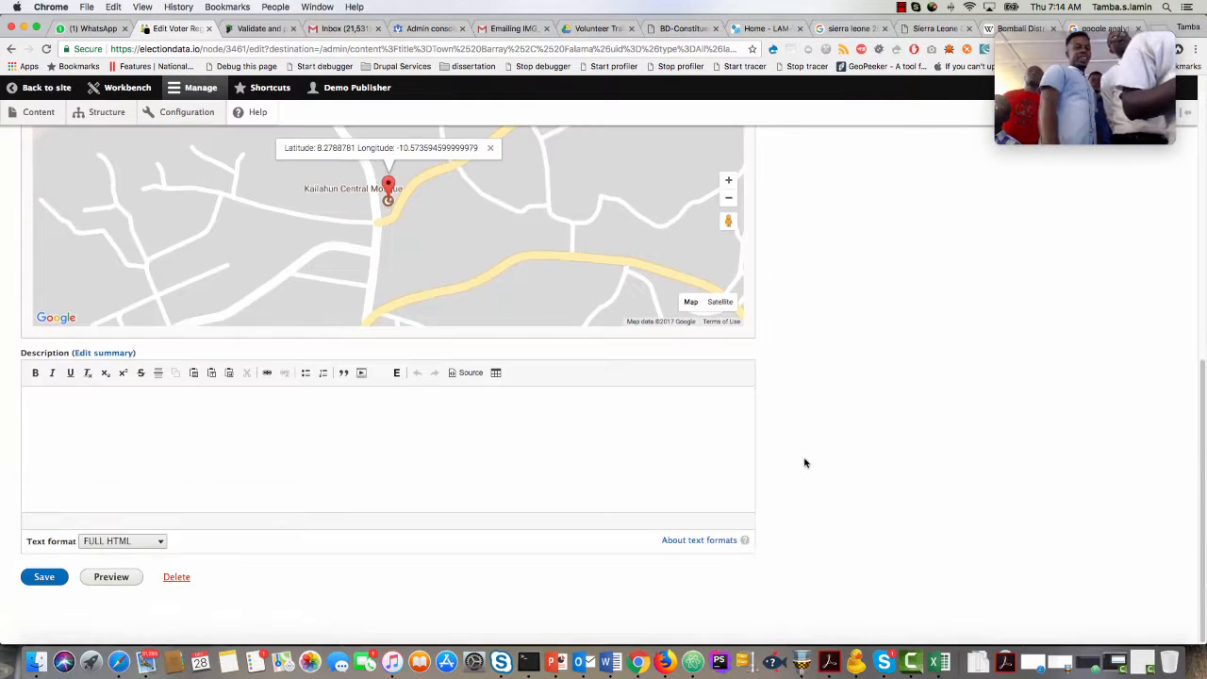
pyautogui.click(49, 580)
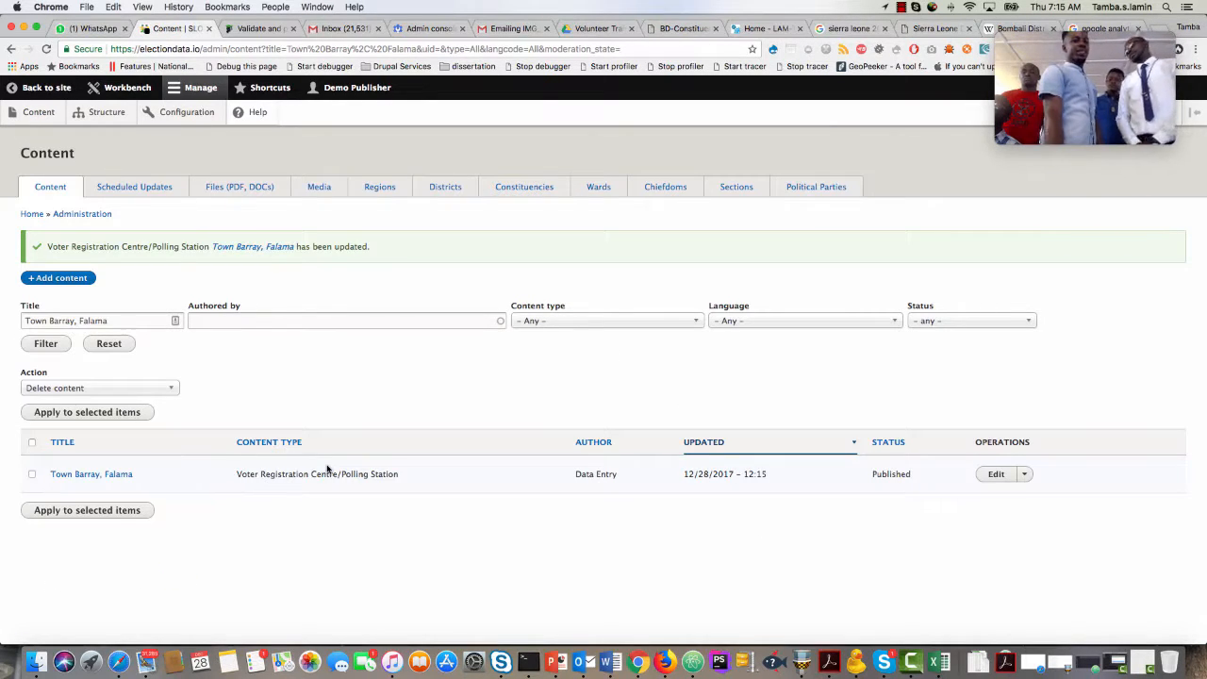
# Open the updated Town Barray, Falama page, copy its web address and load it in a new incognito window to view it publicly.
pyautogui.click(96, 479)
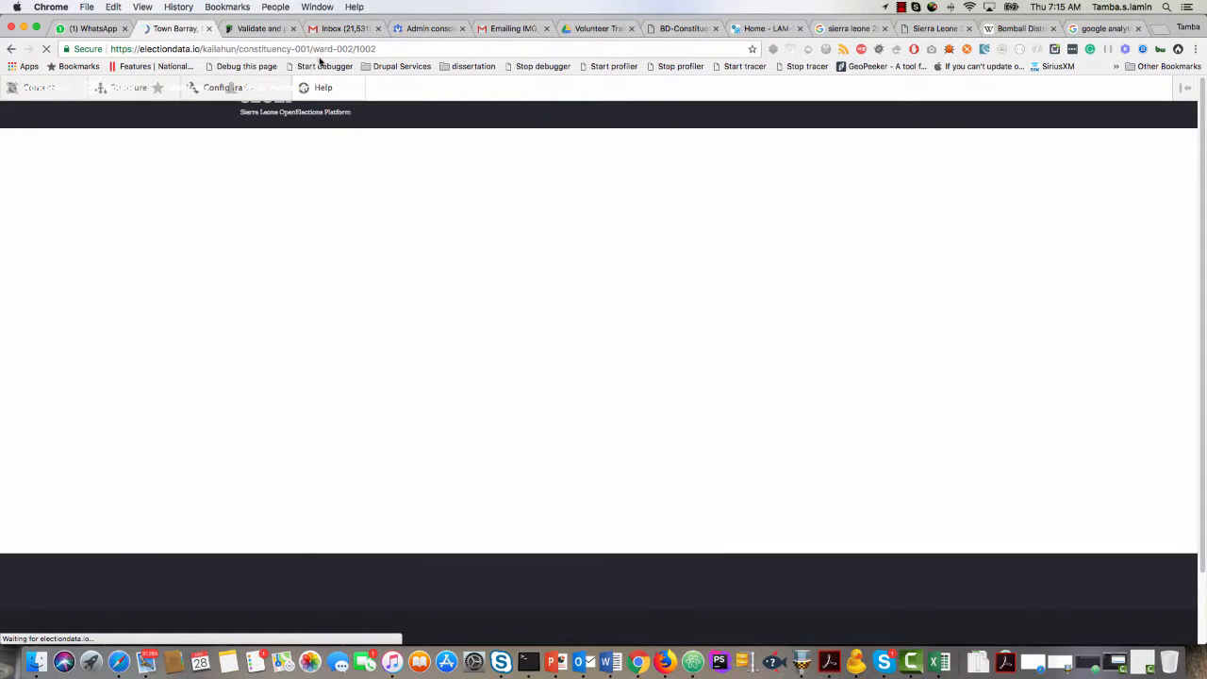
pyautogui.click(292, 49)
pyautogui.rightClick(292, 49)
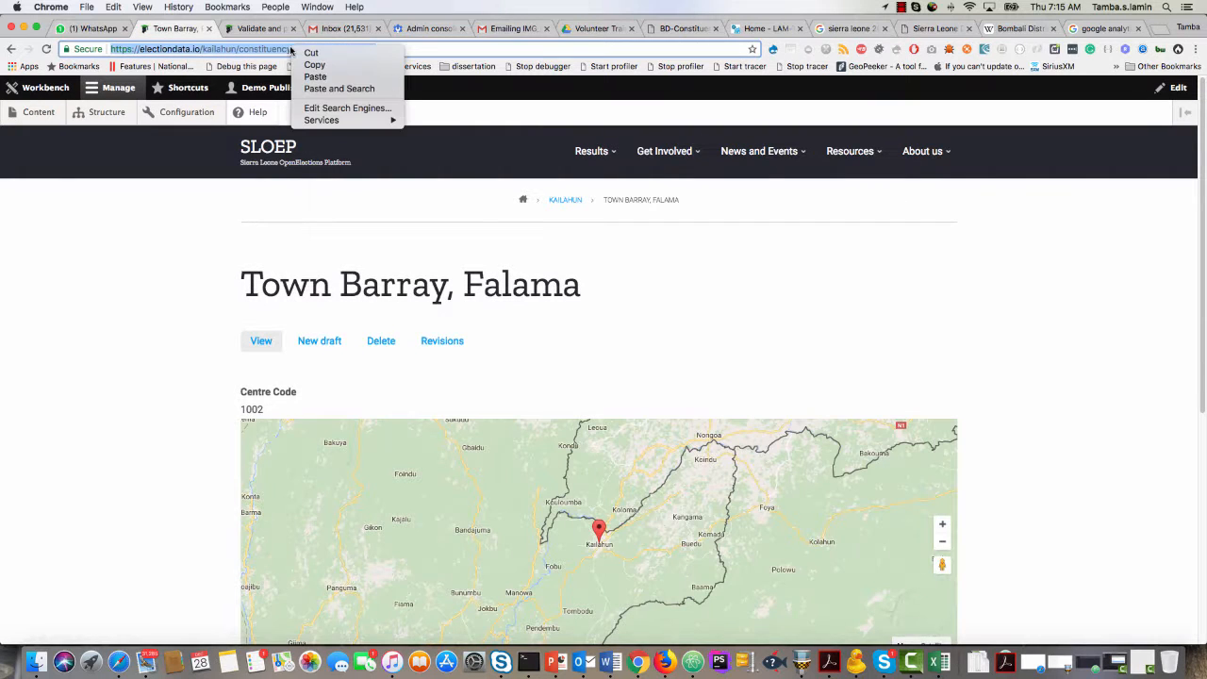
pyautogui.click(312, 63)
pyautogui.click(1195, 49)
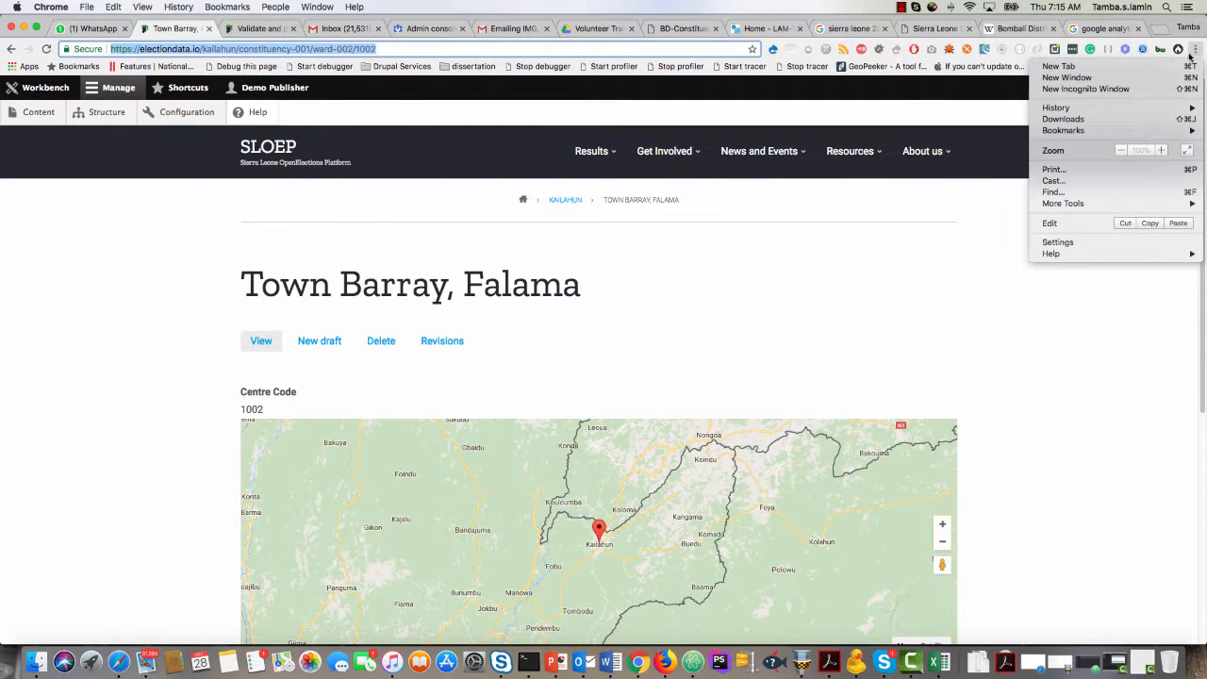
pyautogui.click(1119, 89)
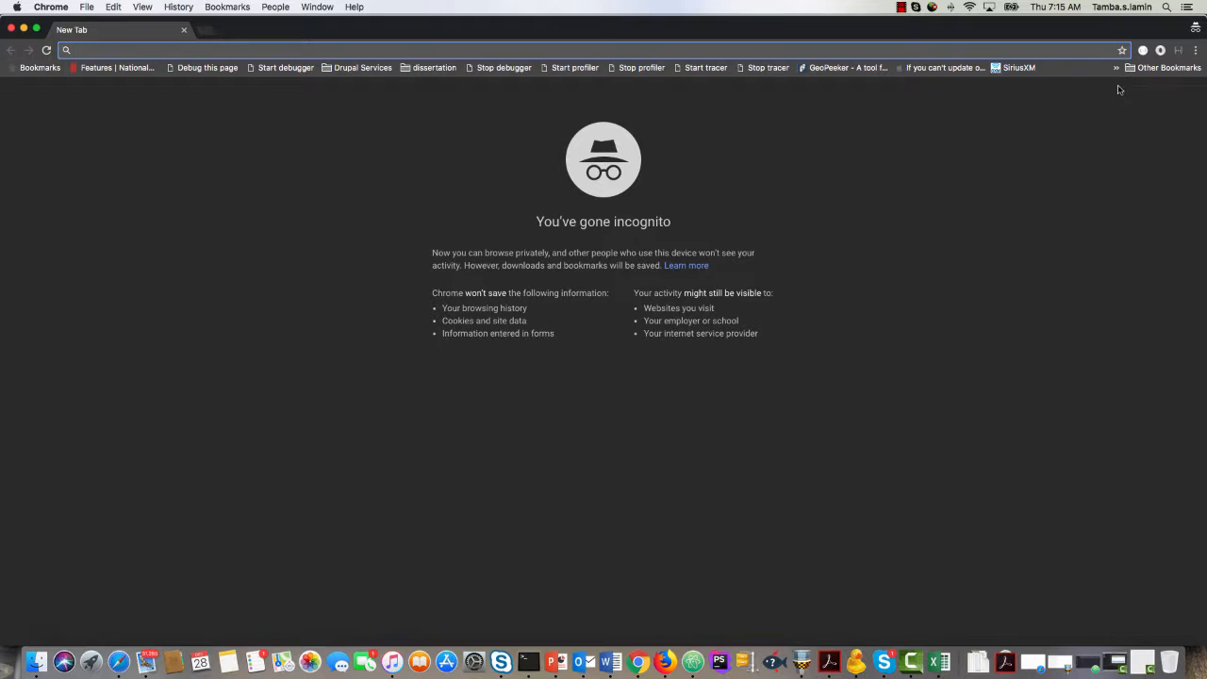
pyautogui.press('super+v')
pyautogui.press('Return')
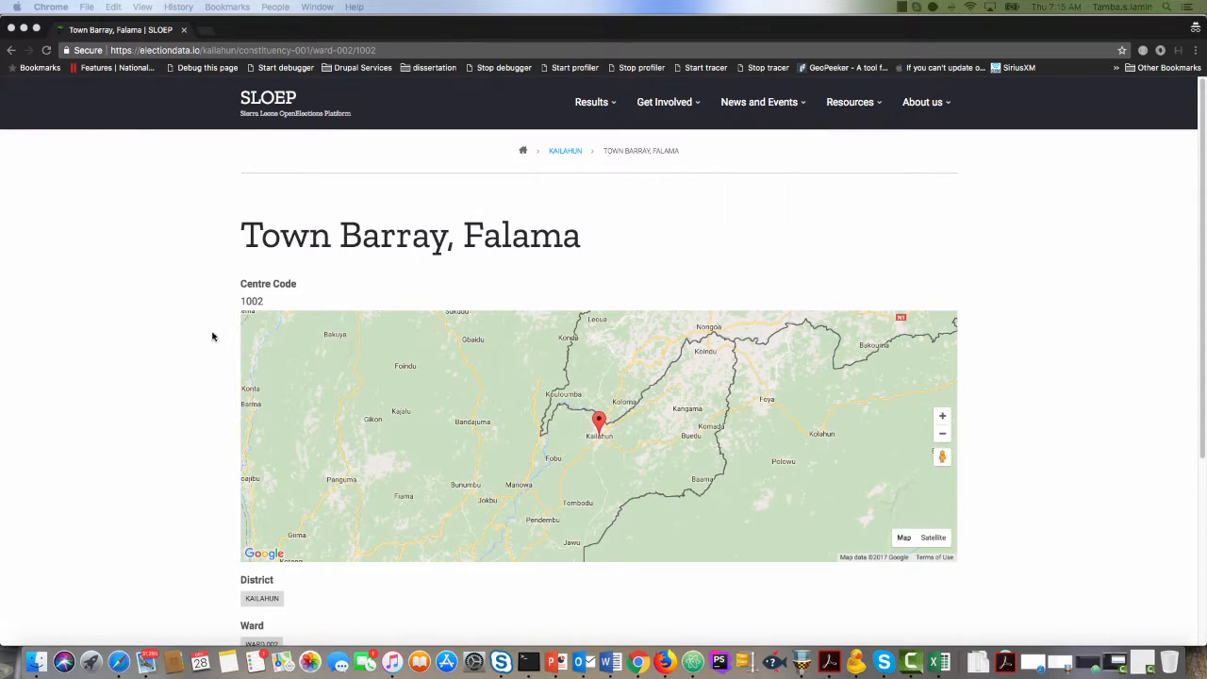
# Look over the public Town Barray, Falama page and close its incognito window view to return to the publisher's window.
pyautogui.scroll(-10, 213, 337)
pyautogui.scroll(10, 214, 340)
pyautogui.click(23, 30)
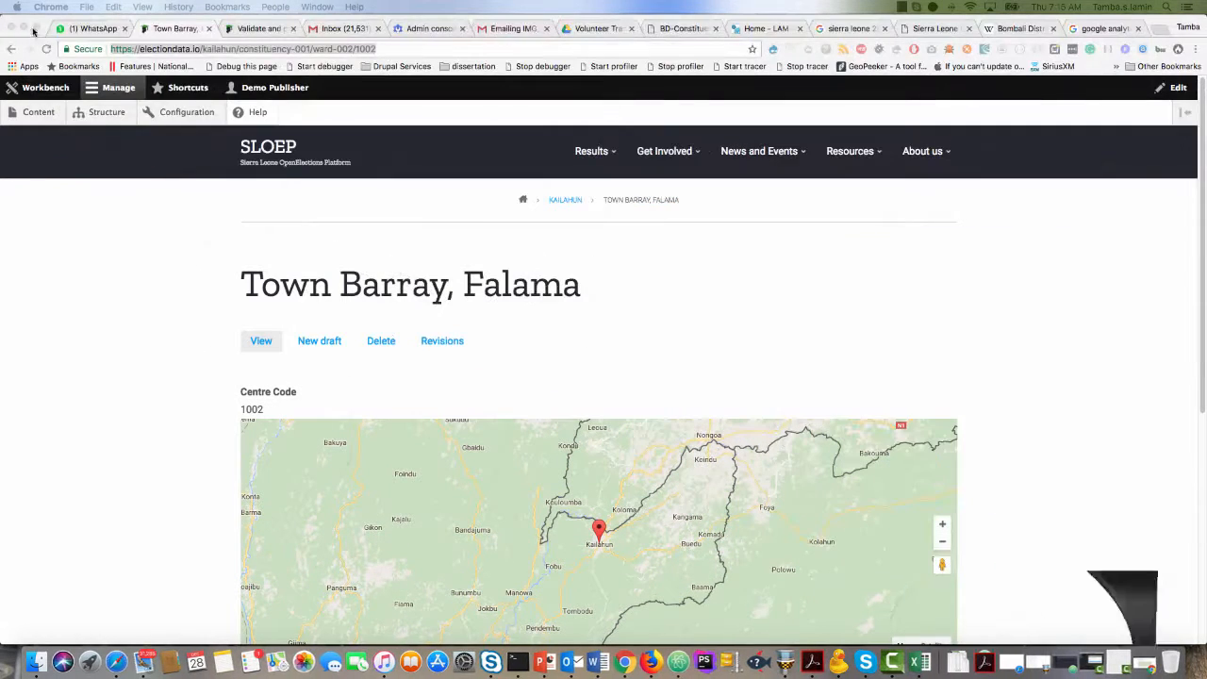
# Open the site's content list and filter it by the content type Voter Registration Centre/Polling Station.
pyautogui.click(46, 117)
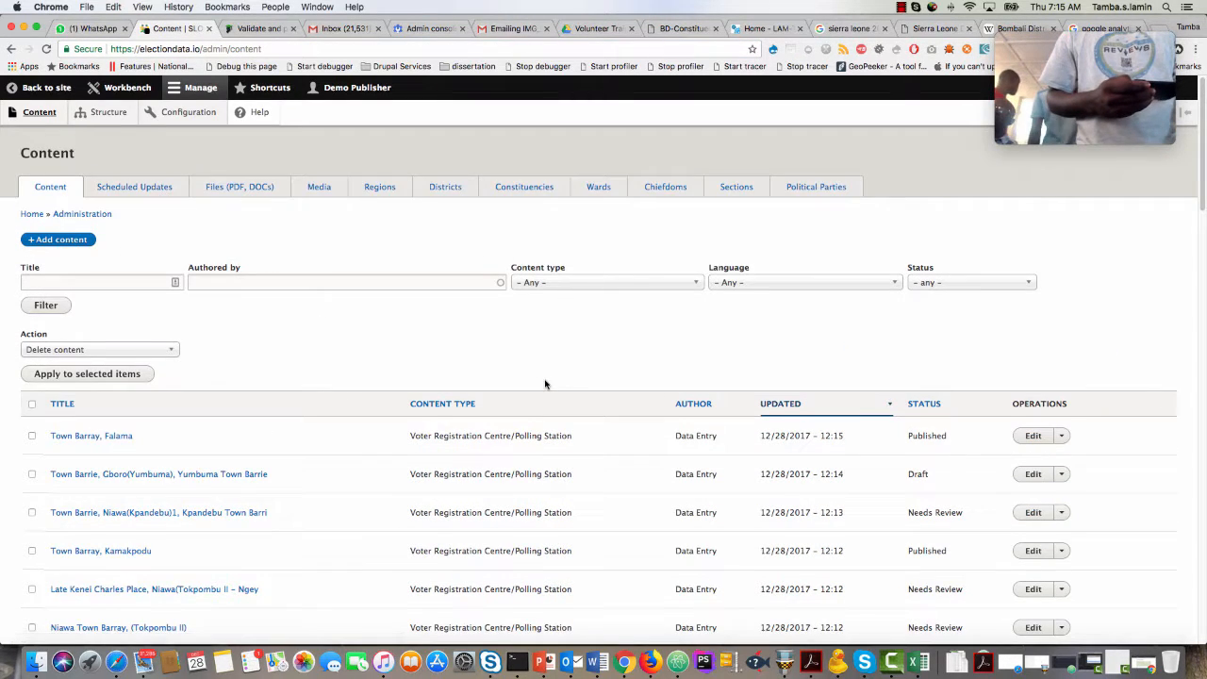
pyautogui.scroll(-3, 543, 380)
pyautogui.click(535, 170)
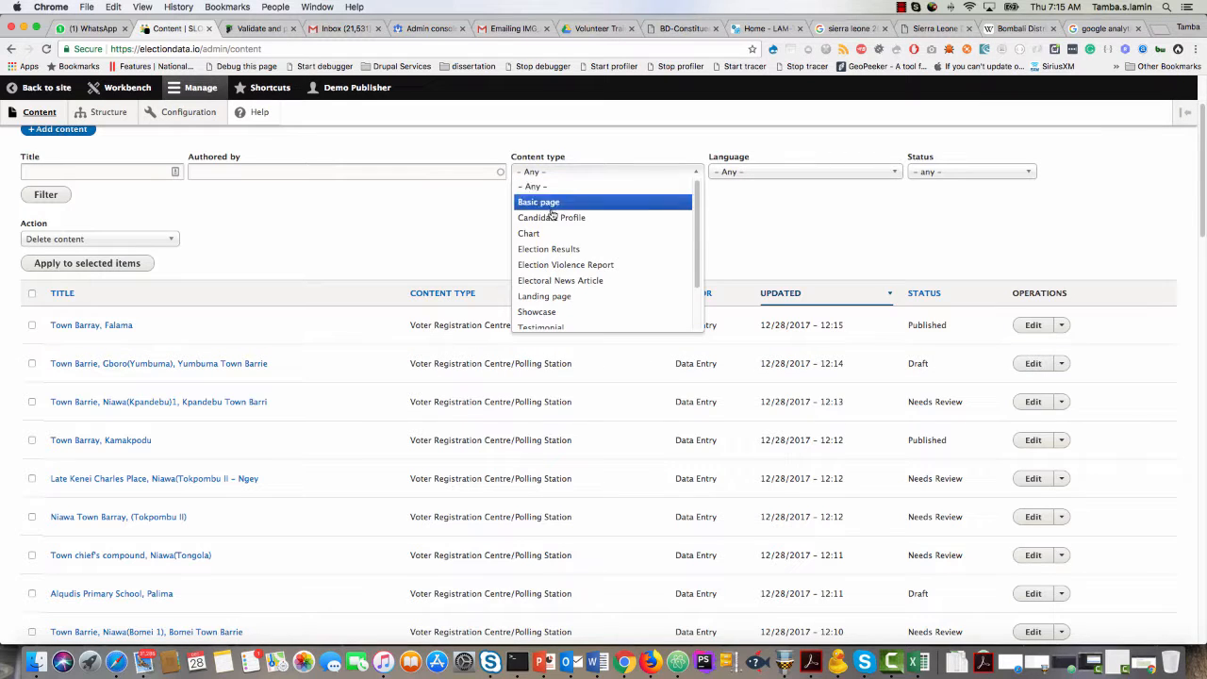
pyautogui.scroll(-2, 557, 311)
pyautogui.click(556, 322)
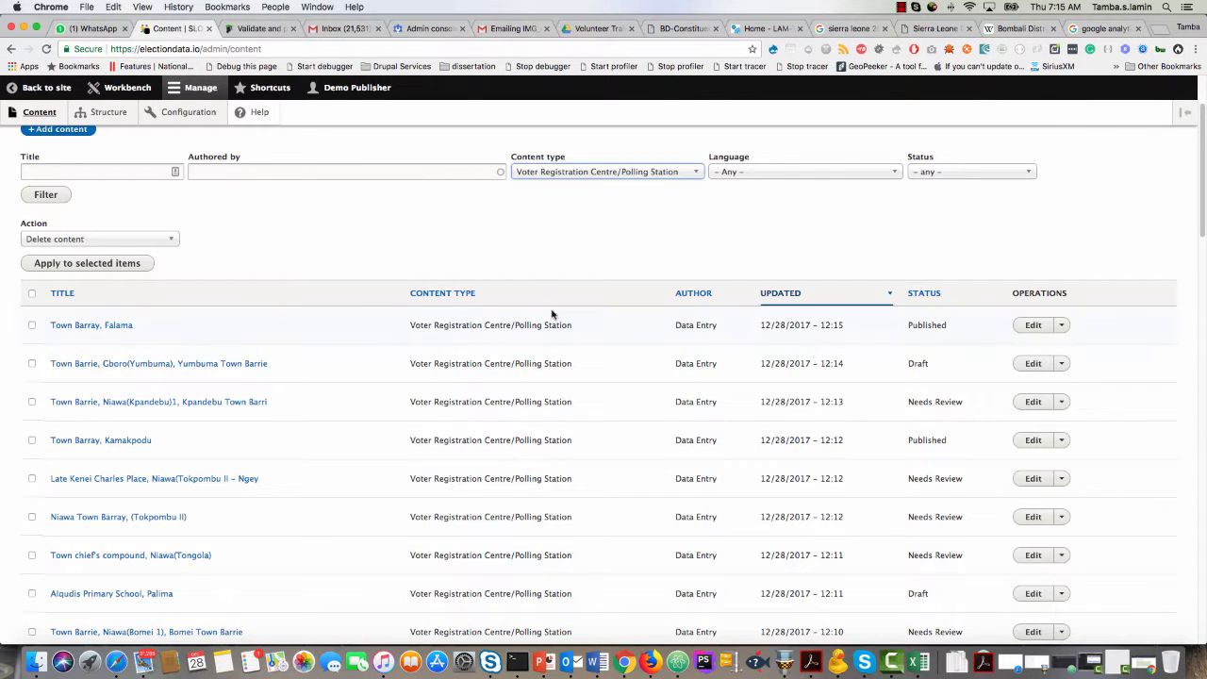
pyautogui.click(54, 199)
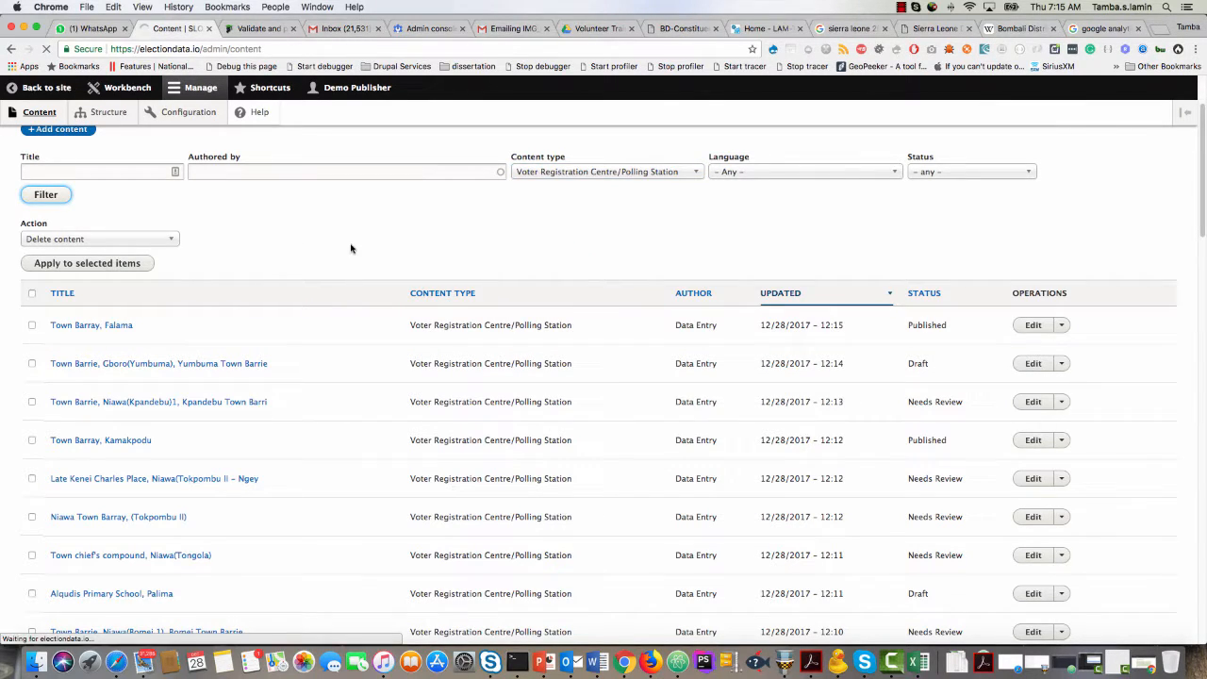
# Open the entry Town Barrie, Niawa(Kpandebu)1, Kpandebu Town Barri and load its web address in the existing incognito window.
pyautogui.scroll(-3, 468, 424)
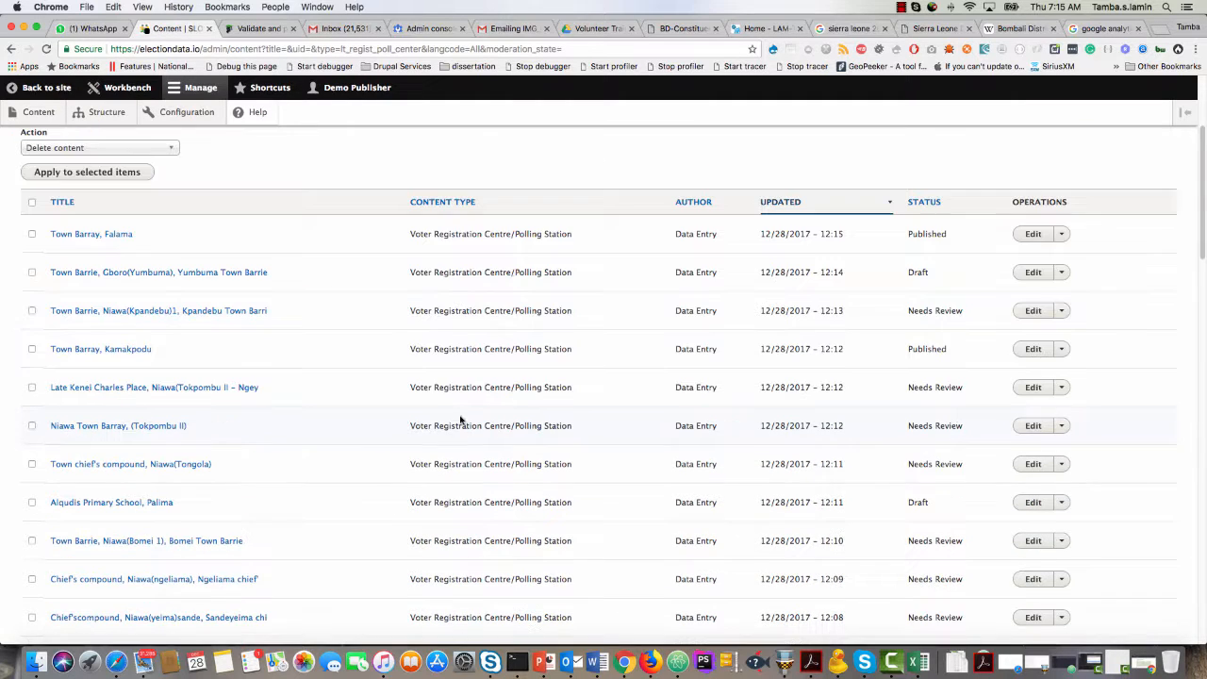
pyautogui.click(189, 317)
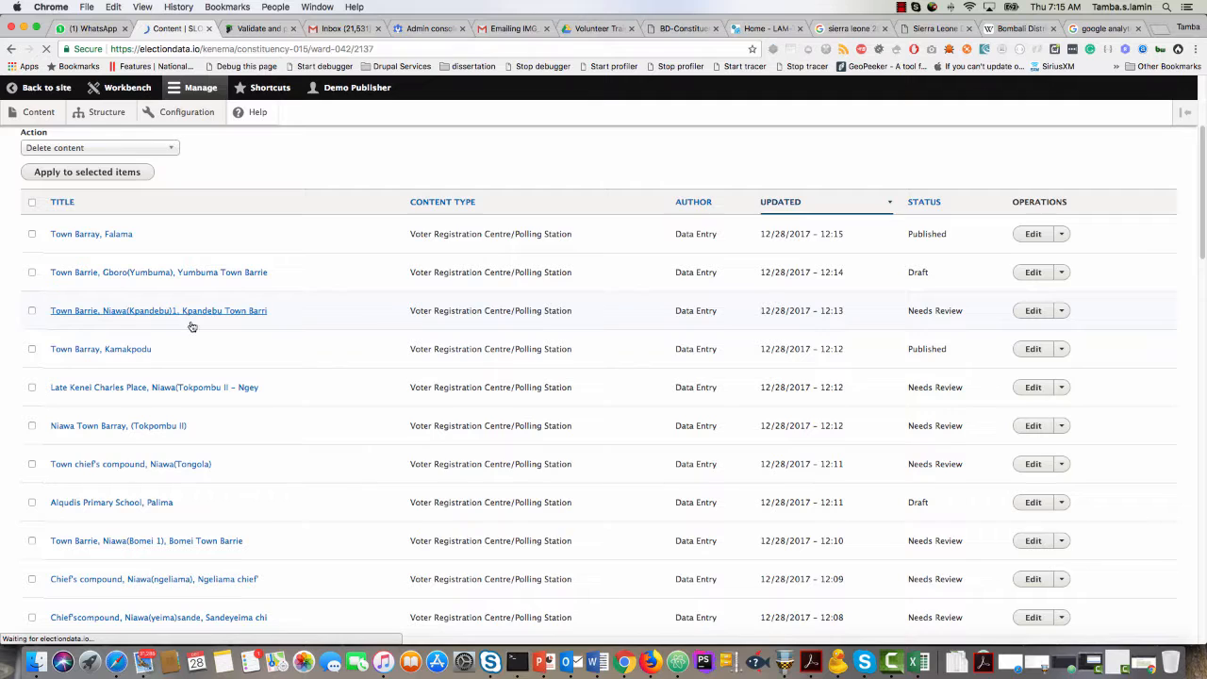
pyautogui.click(251, 49)
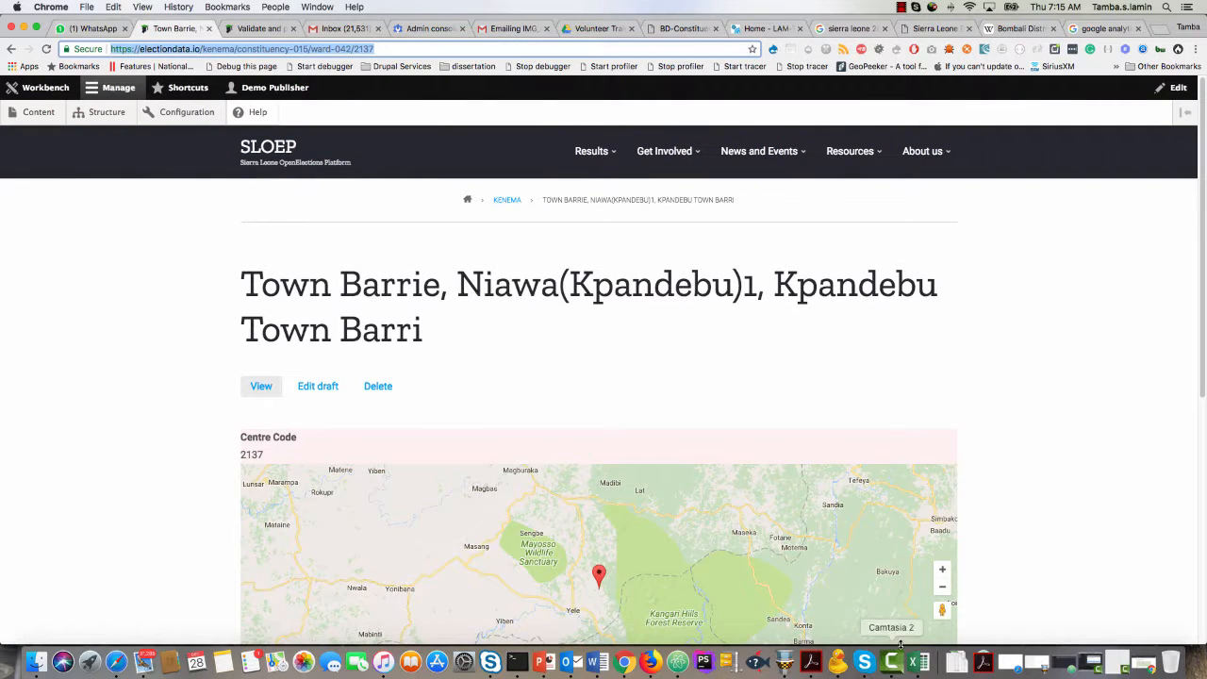
pyautogui.rightClick(623, 662)
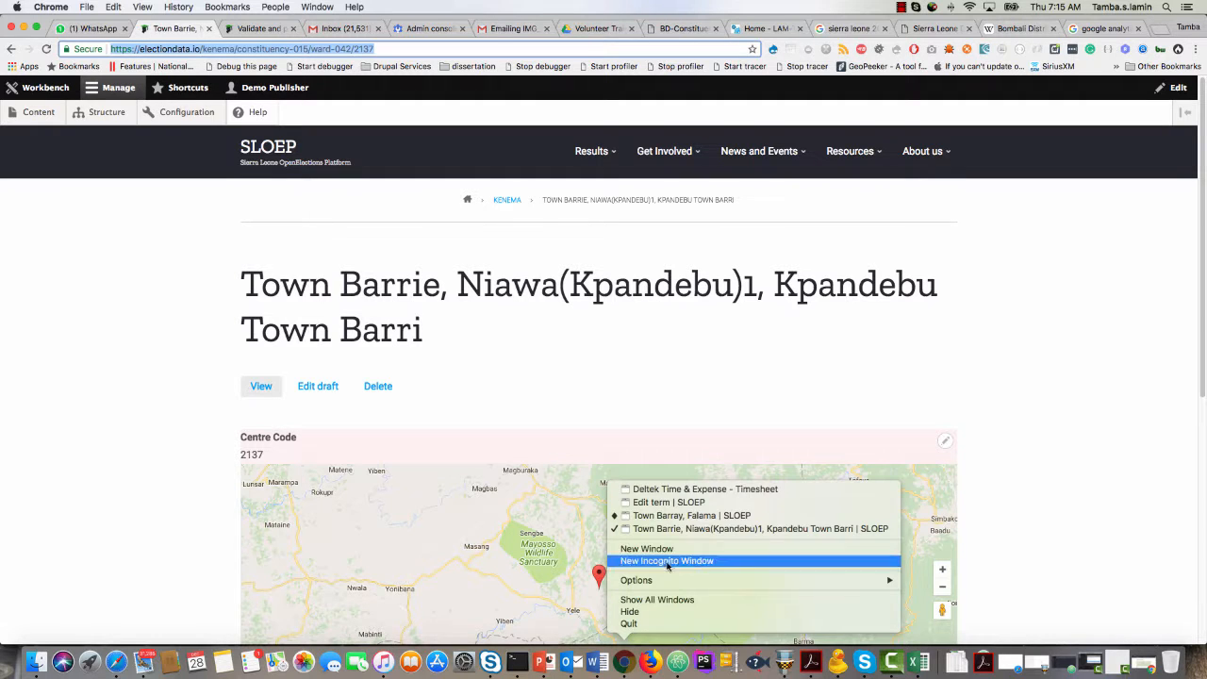
pyautogui.click(686, 529)
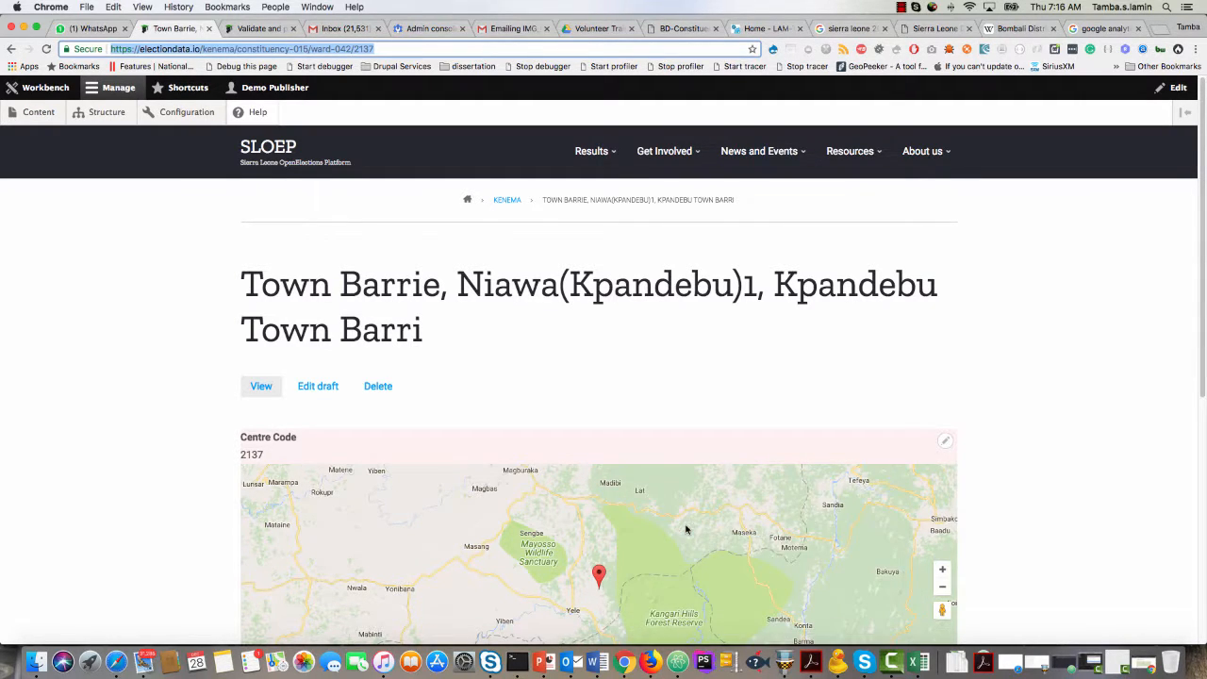
pyautogui.rightClick(624, 662)
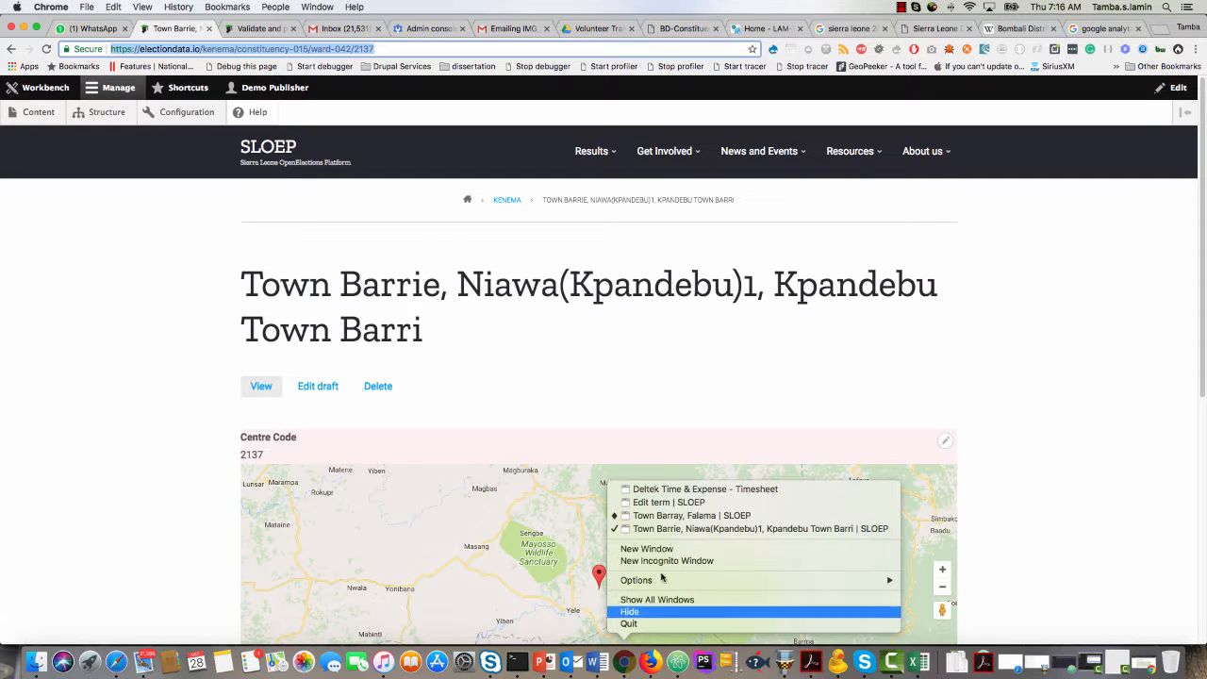
pyautogui.click(681, 516)
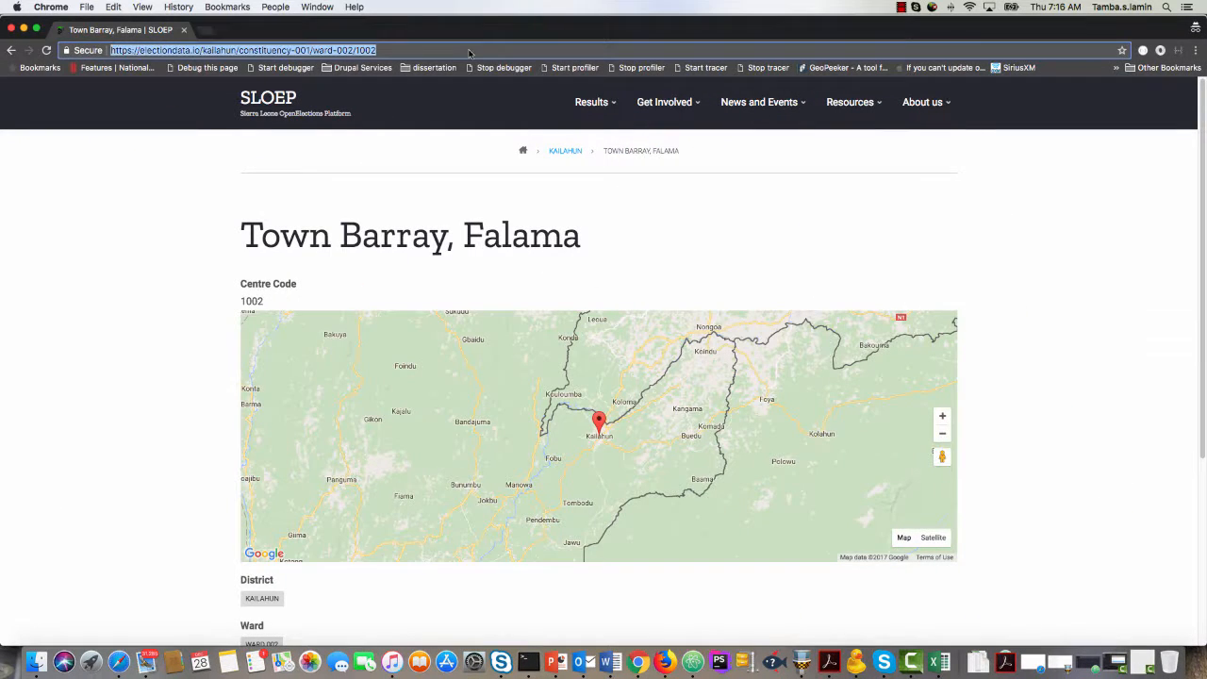
pyautogui.hotkey('ctrl', 'v')
pyautogui.press('Return')
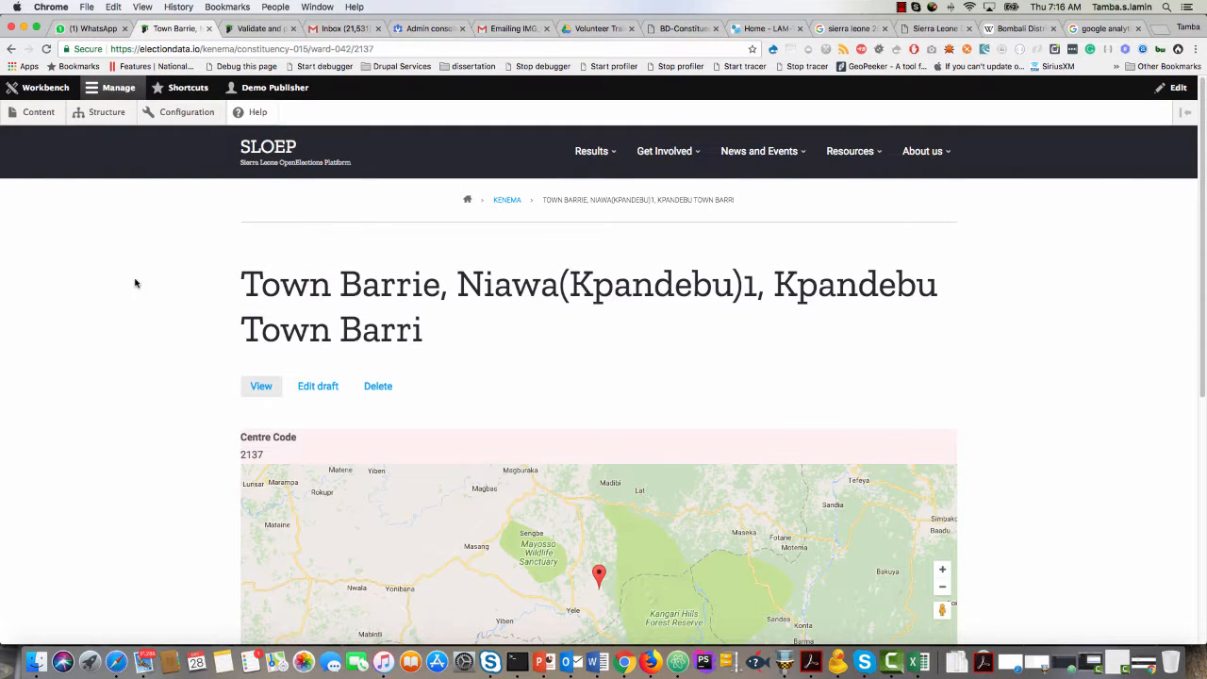
# Open the entry's draft for editing, set its election year to 2018 and Is Polling Station to No.
pyautogui.click(321, 386)
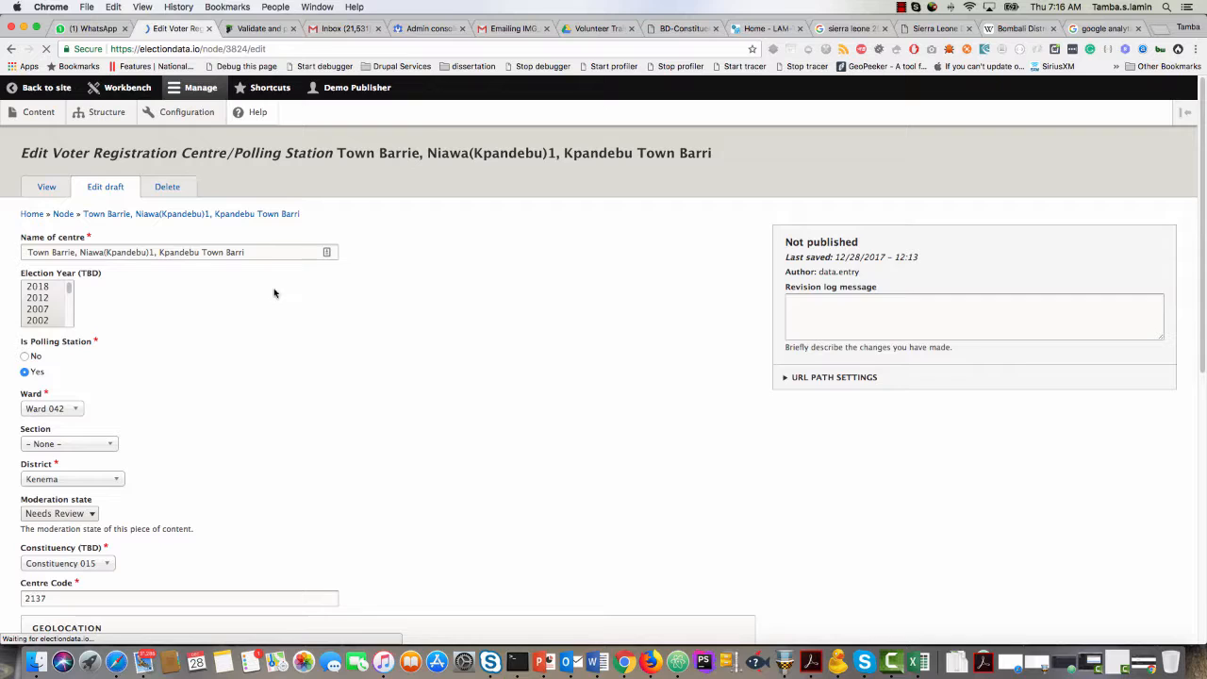
pyautogui.click(38, 287)
pyautogui.scroll(-2, 201, 370)
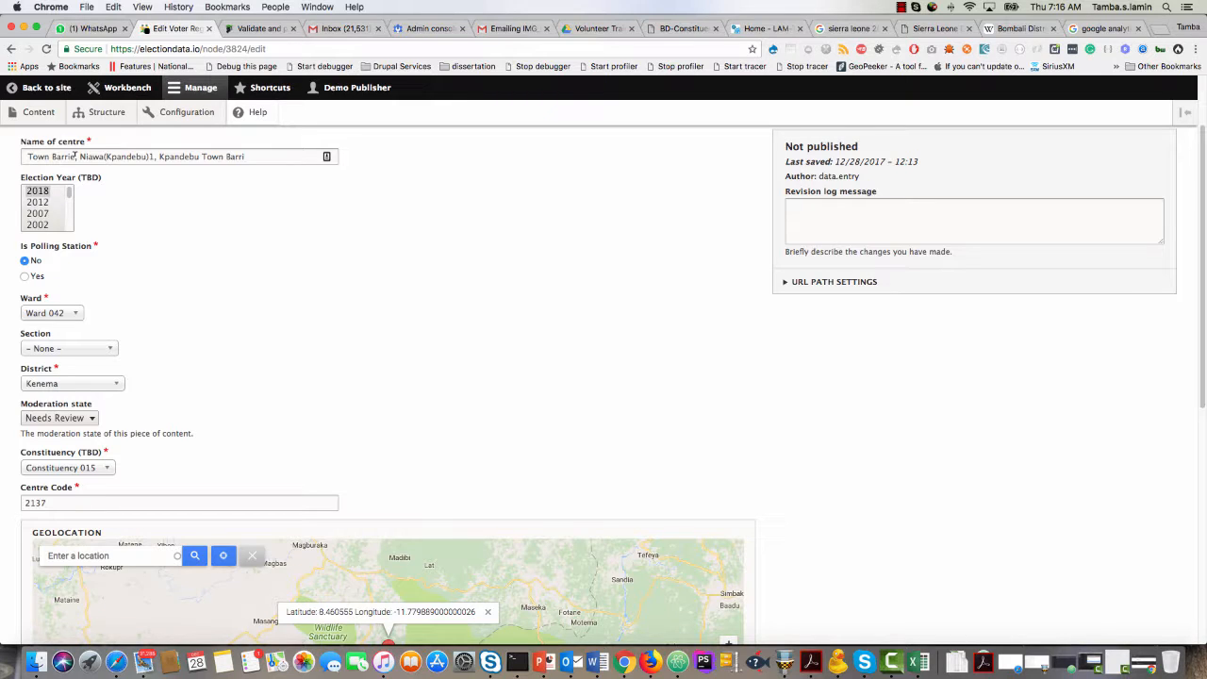
# Copy "Town Barrie" from the name of centre and remove the leading space before the name.
pyautogui.moveTo(74, 157); pyautogui.dragTo(24, 156)
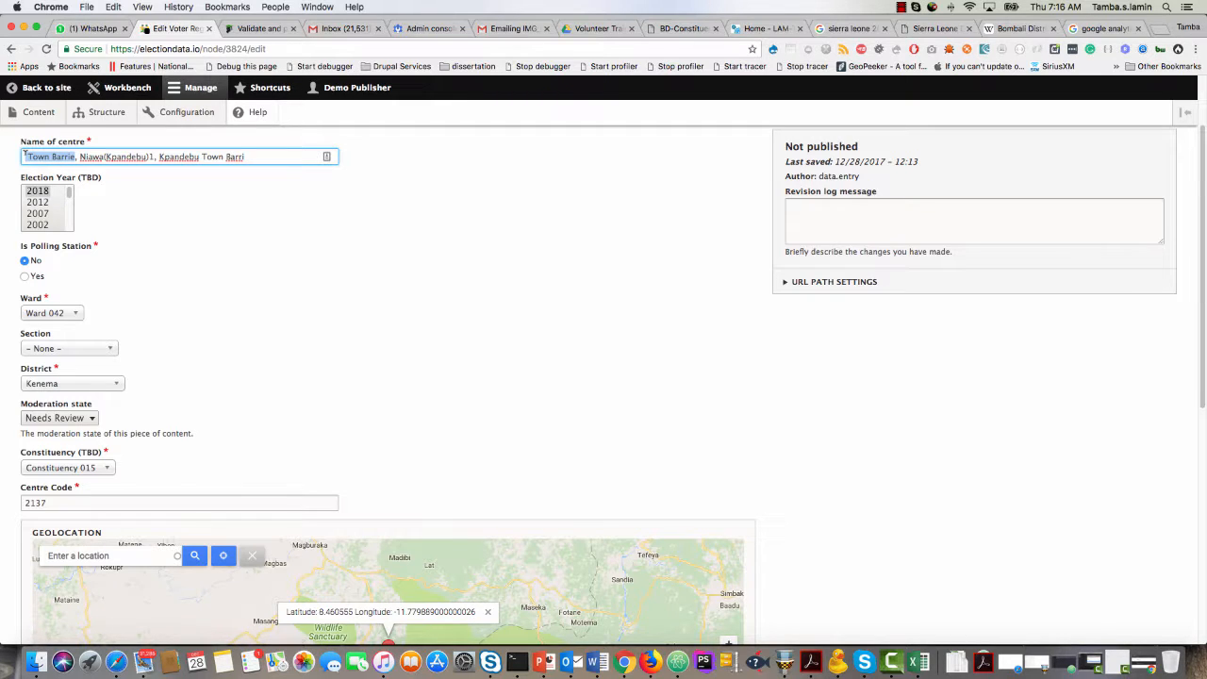
pyautogui.press('super+c')
pyautogui.click(30, 158)
pyautogui.press('BackSpace')
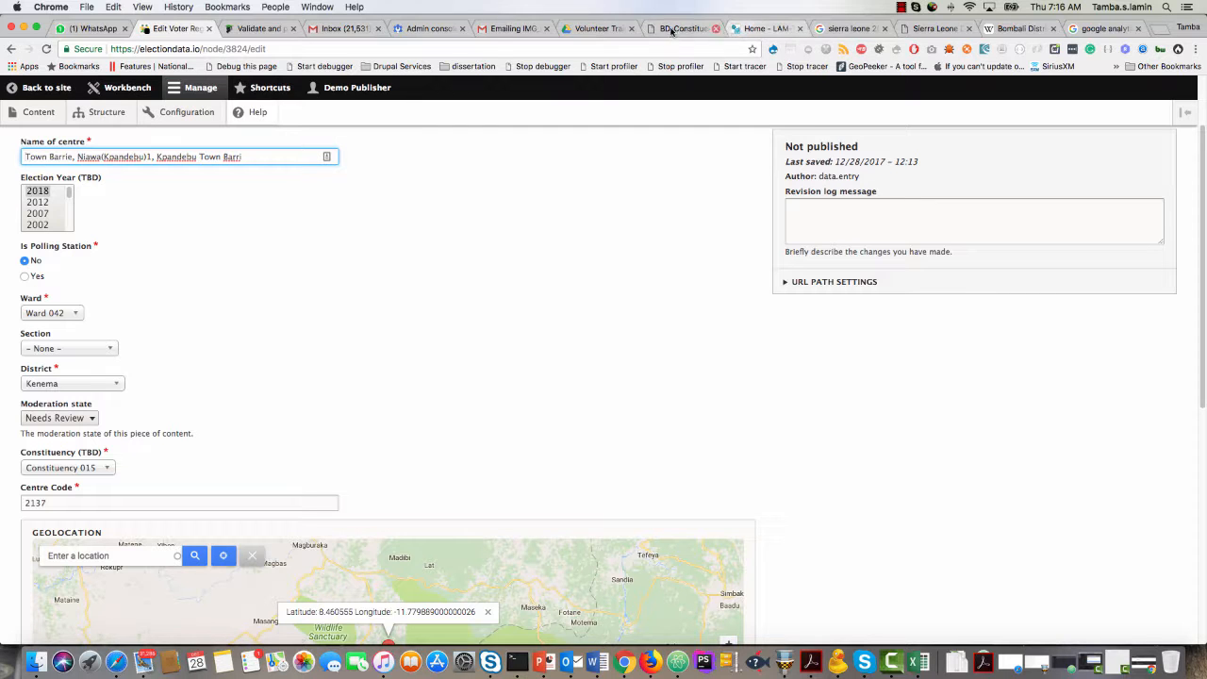
# Search the NEC Final Voters List PDF for "Town Barrie".
pyautogui.click(600, 28)
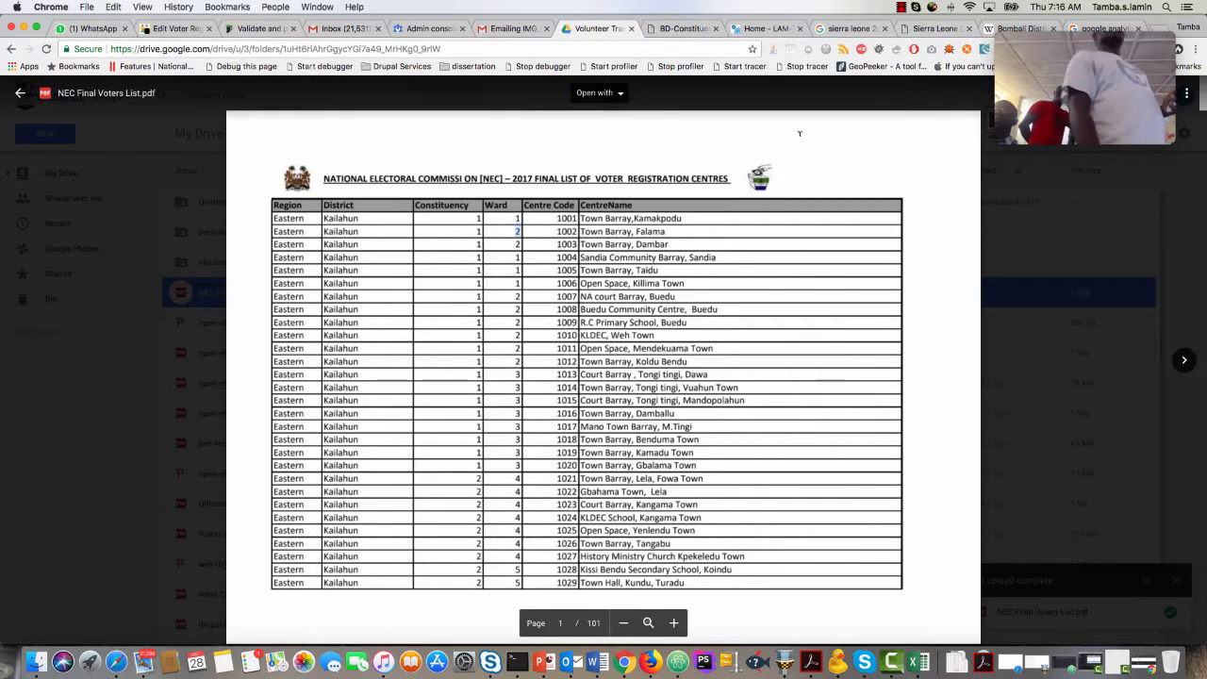
pyautogui.click(1034, 58)
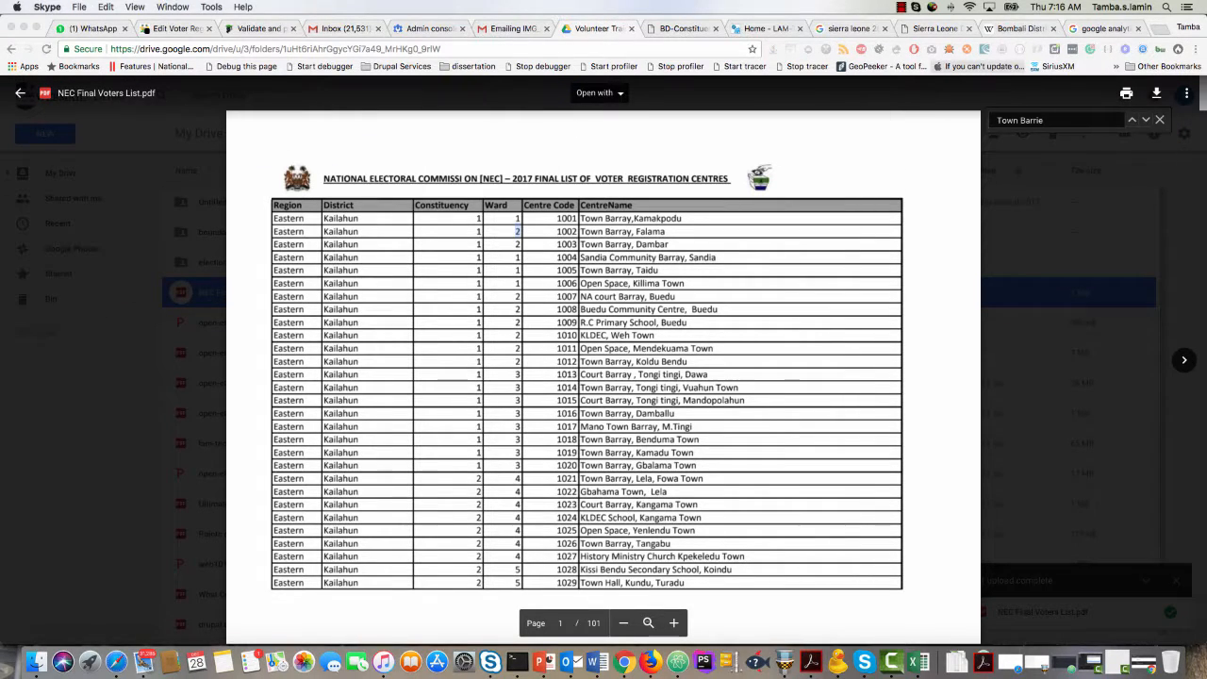
pyautogui.click(816, 164)
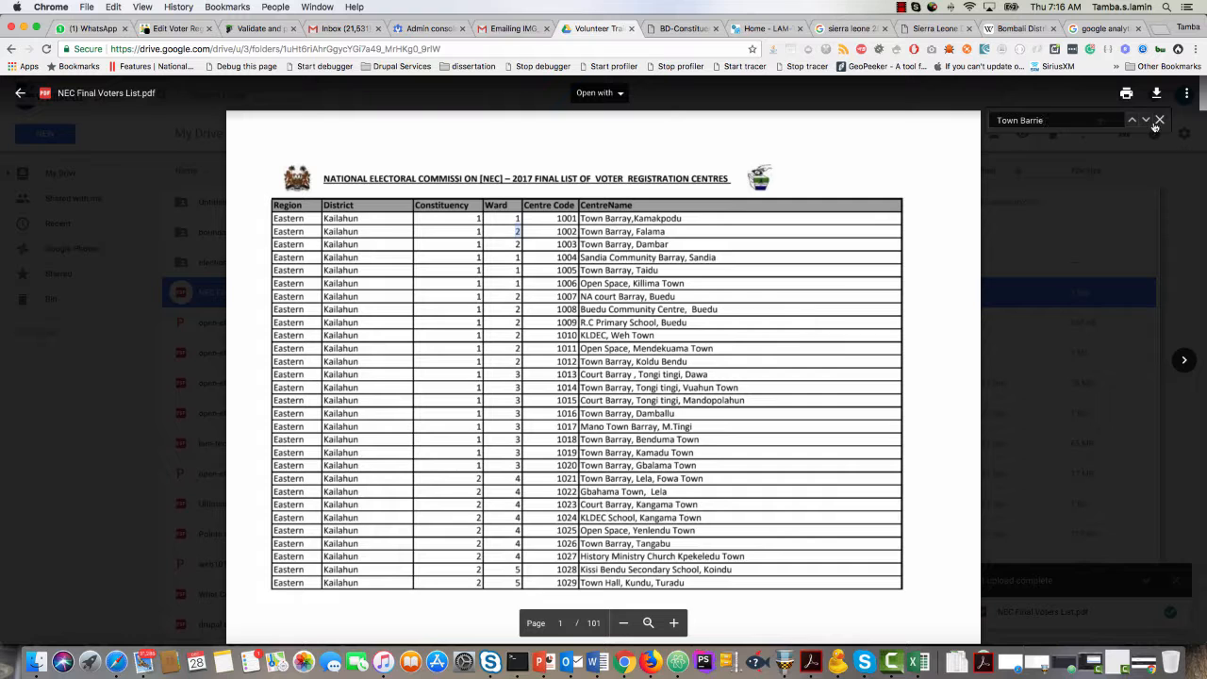
pyautogui.click(1146, 121)
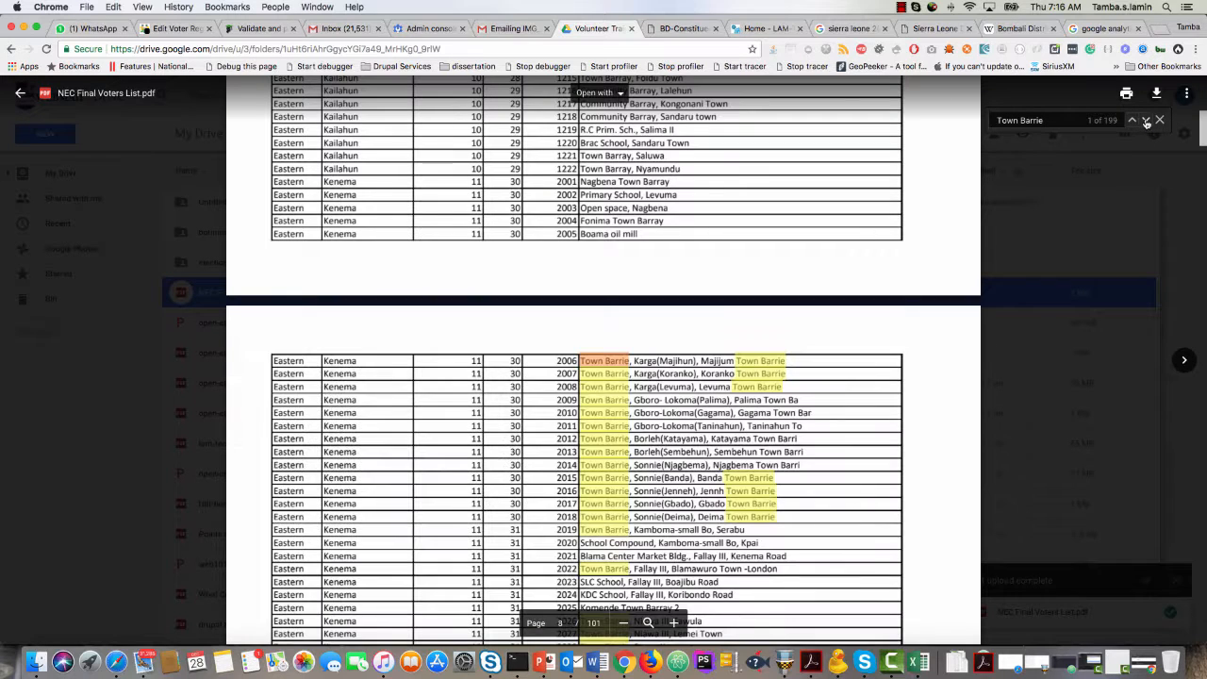
# Copy "Kpandebu Town Barri" from the entry's name of centre and search the NEC Final Voters List PDF for it.
pyautogui.click(179, 29)
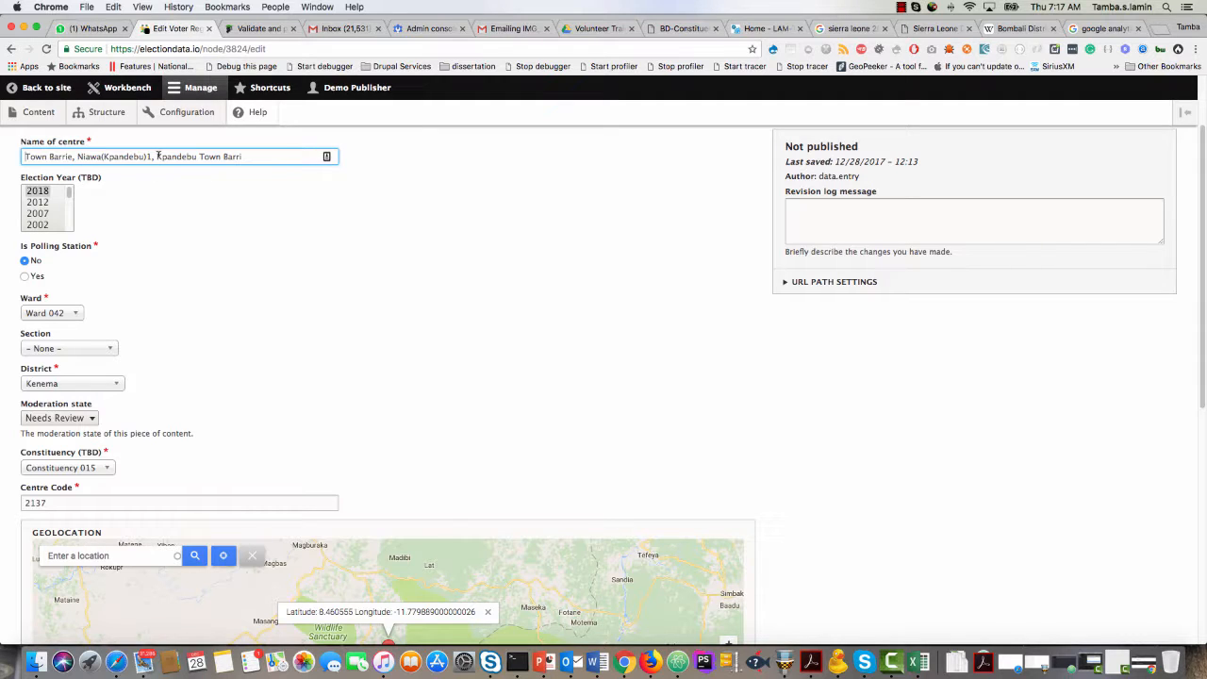
pyautogui.moveTo(158, 157); pyautogui.dragTo(254, 156)
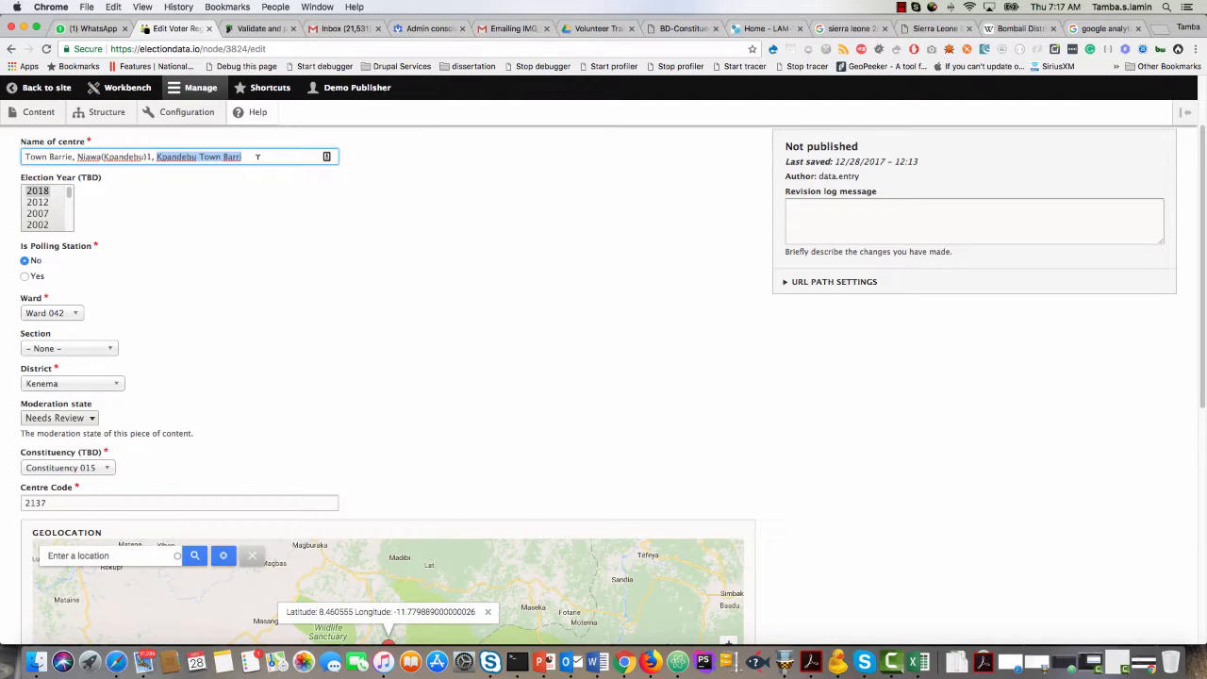
pyautogui.press('super+c')
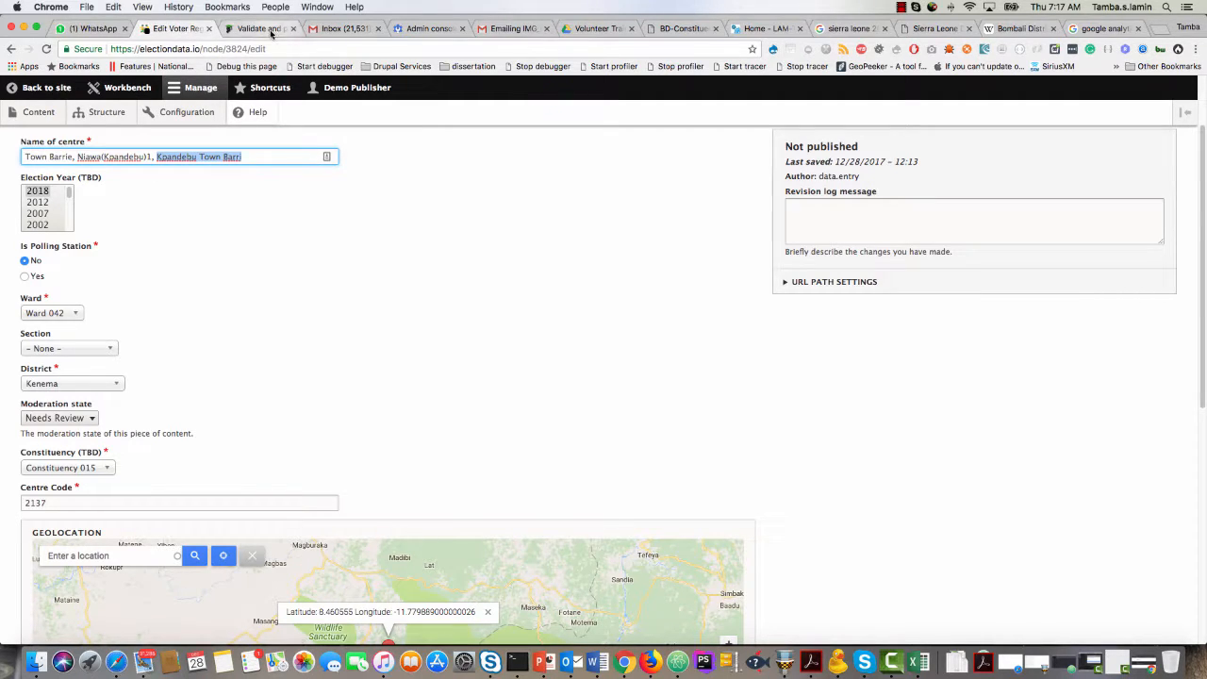
pyautogui.click(604, 28)
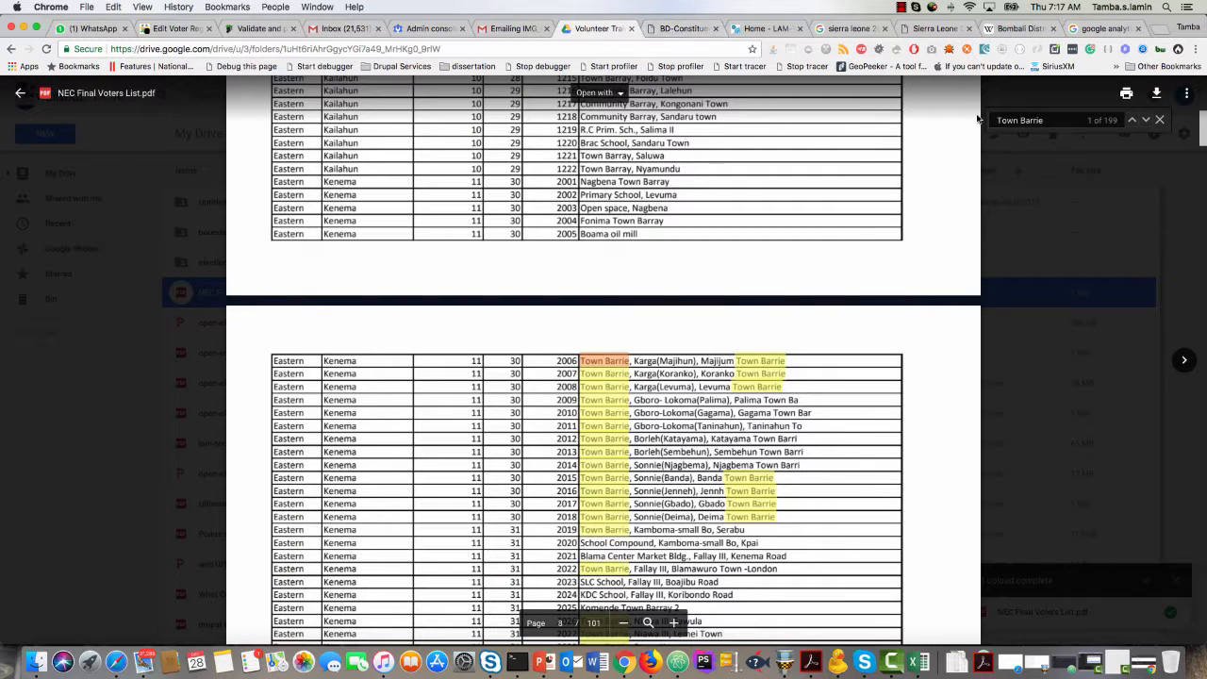
pyautogui.tripleClick(1039, 121)
pyautogui.press('super+v')
pyautogui.press('Return')
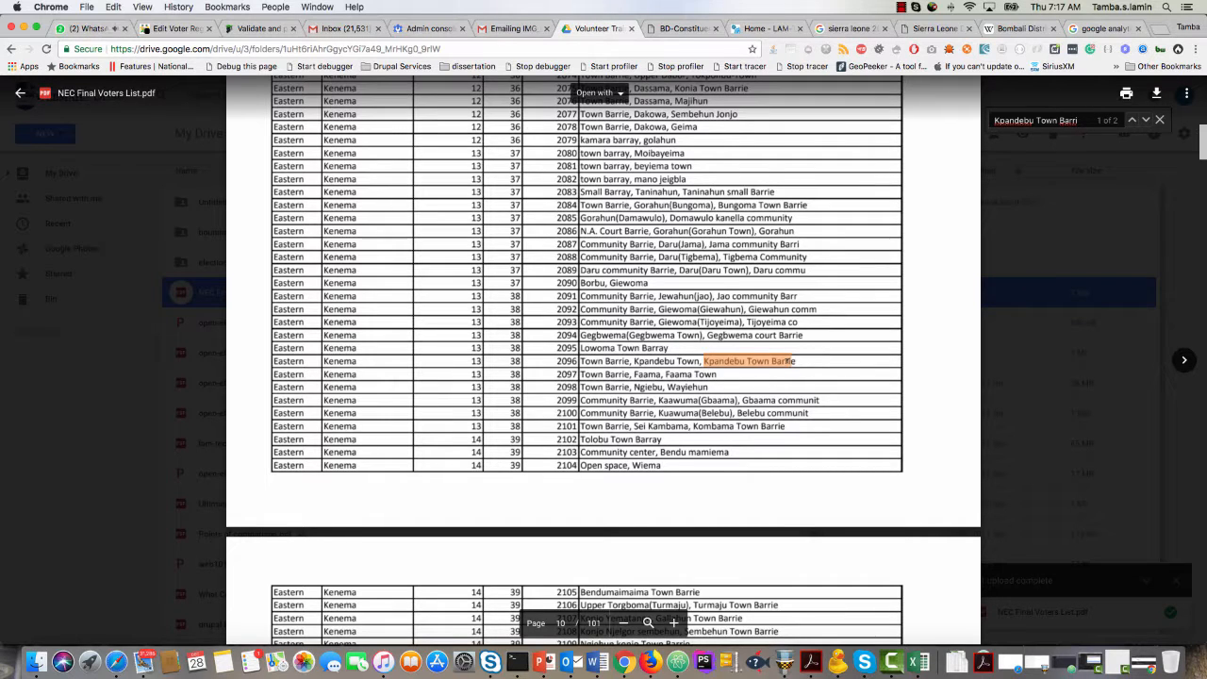
# Compare the entry's ward, constituency and centre code with both matching rows in the NEC Final Voters List.
pyautogui.doubleClick(513, 360)
pyautogui.click(168, 30)
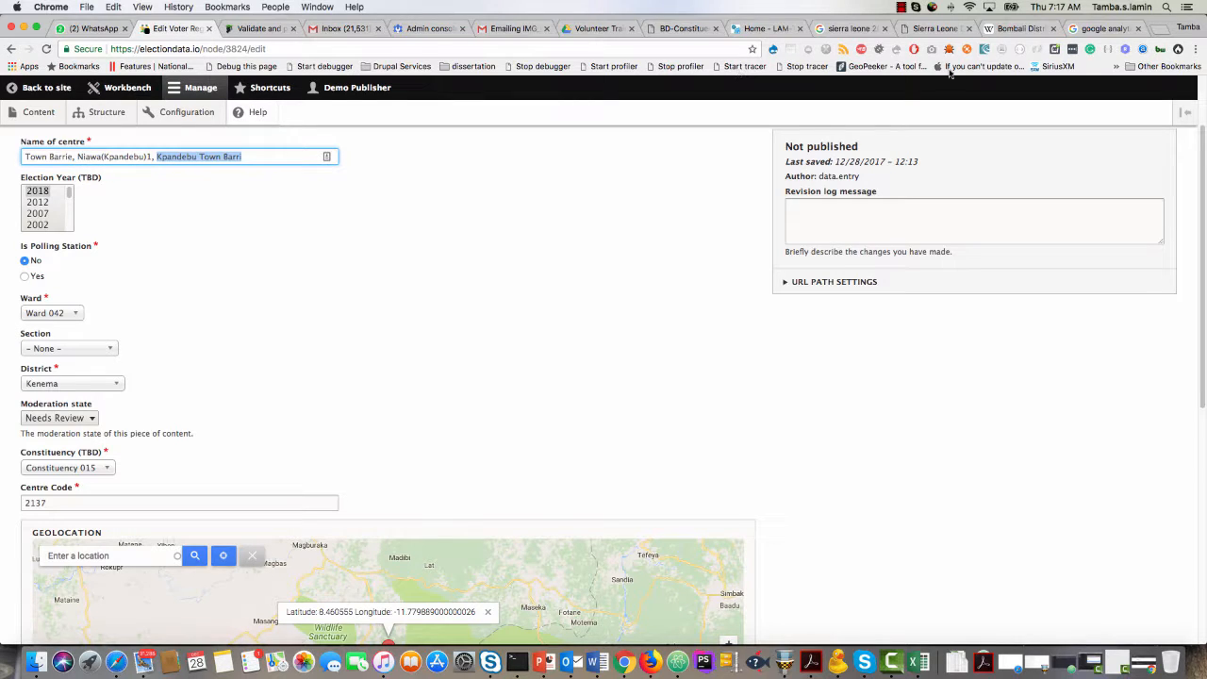
pyautogui.click(666, 30)
pyautogui.click(600, 31)
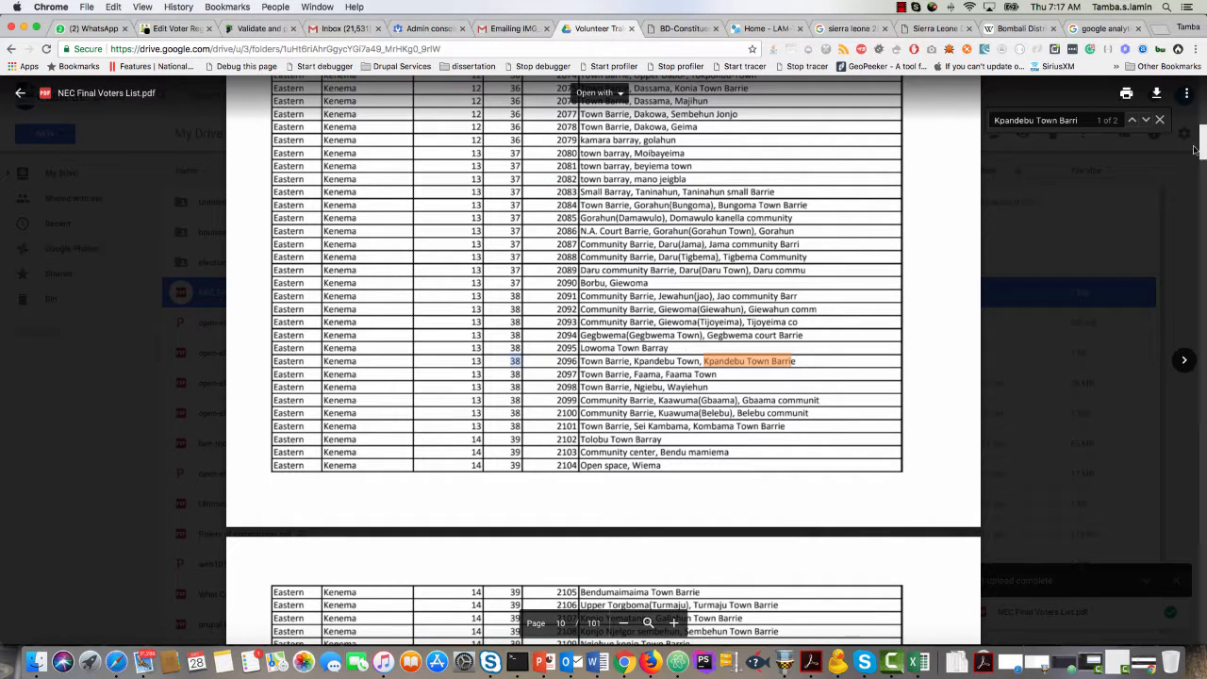
pyautogui.click(1148, 123)
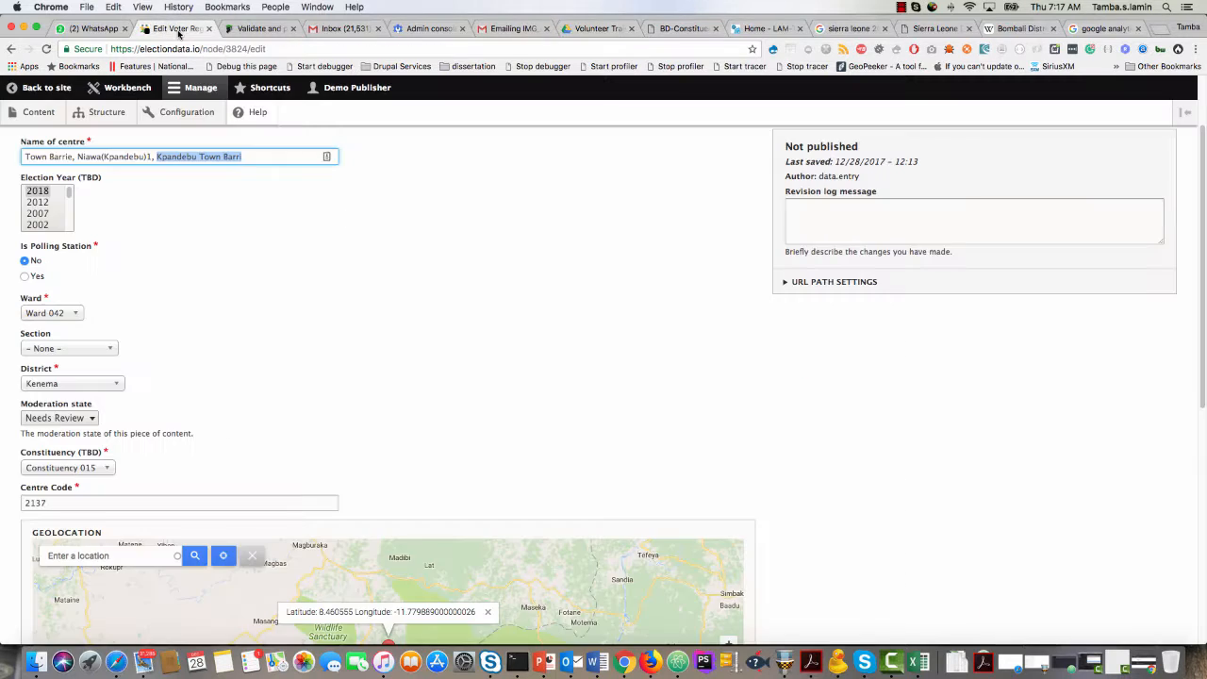
pyautogui.click(179, 28)
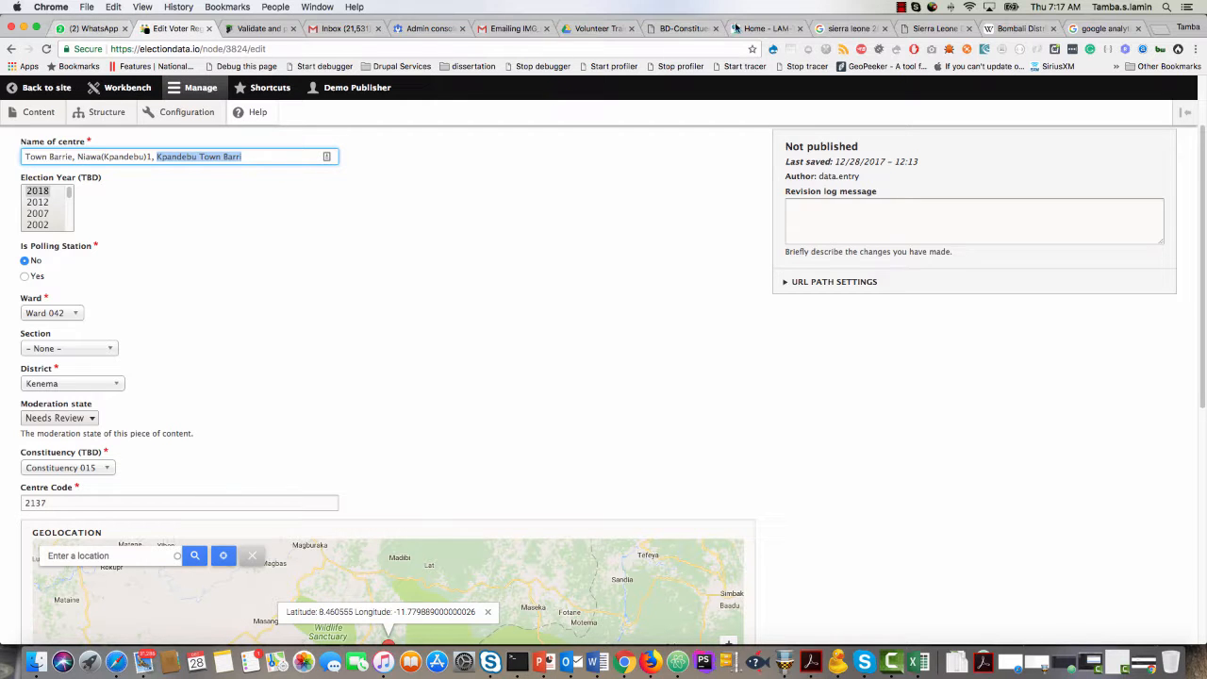
pyautogui.click(604, 29)
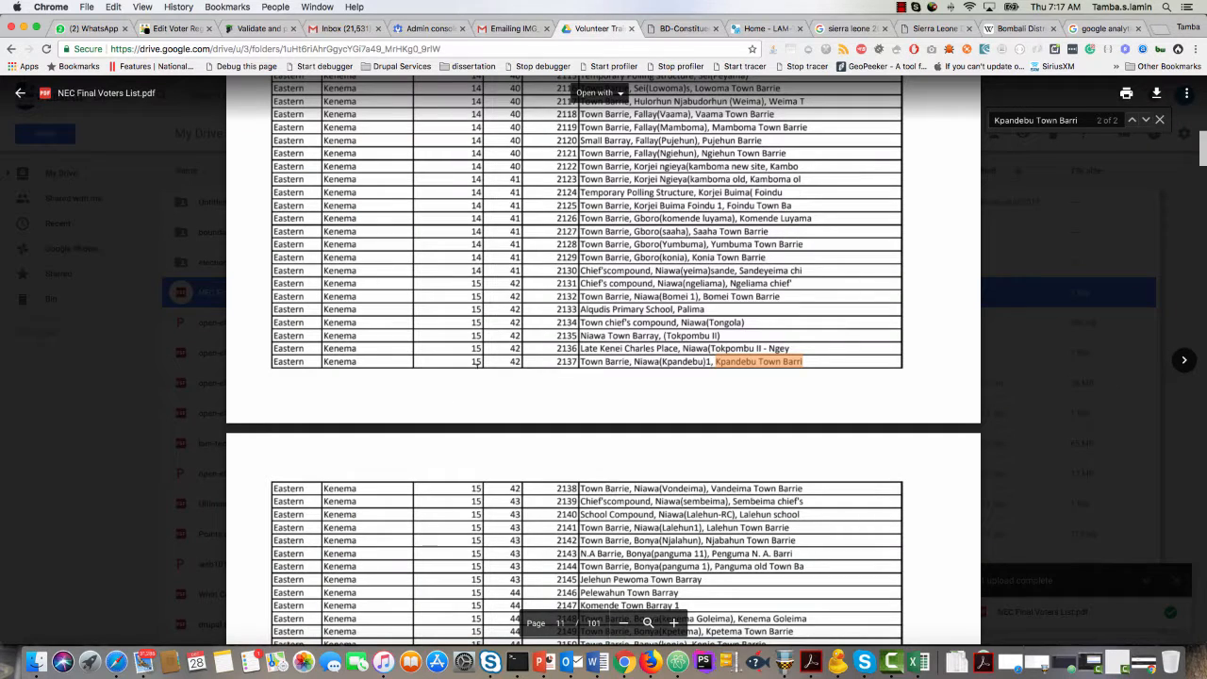
pyautogui.click(177, 31)
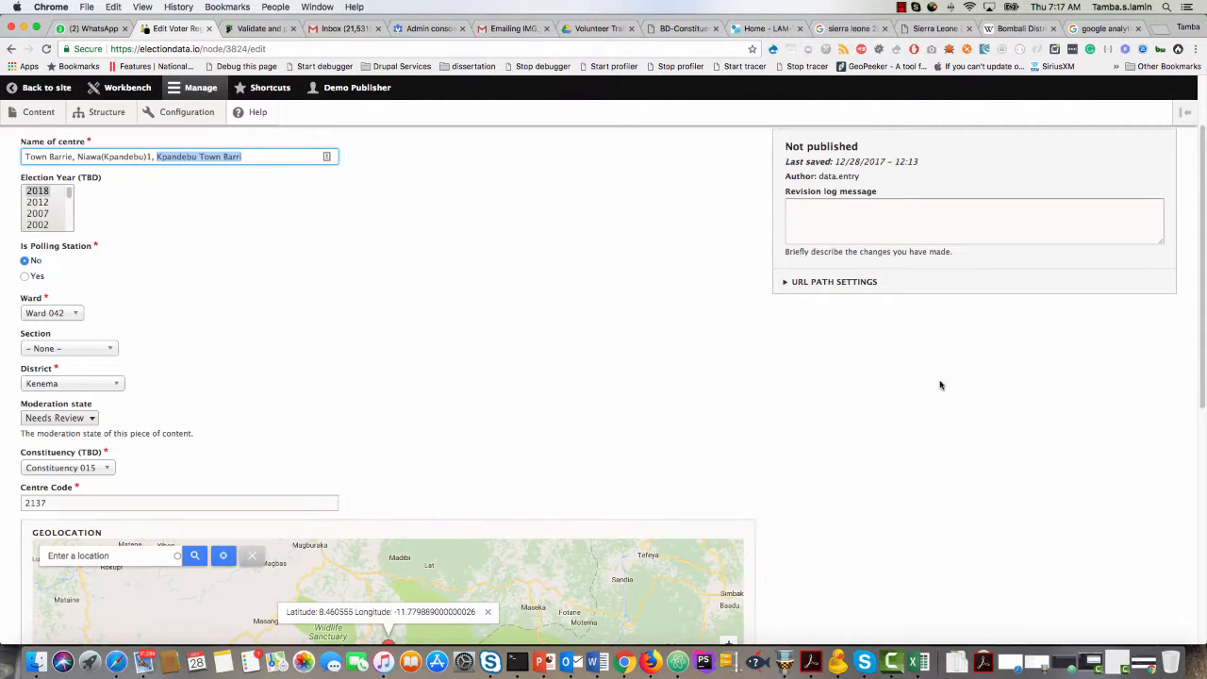
# Set the moderation state of the centre entry with code 2137 to Published.
pyautogui.scroll(-5, 940, 385)
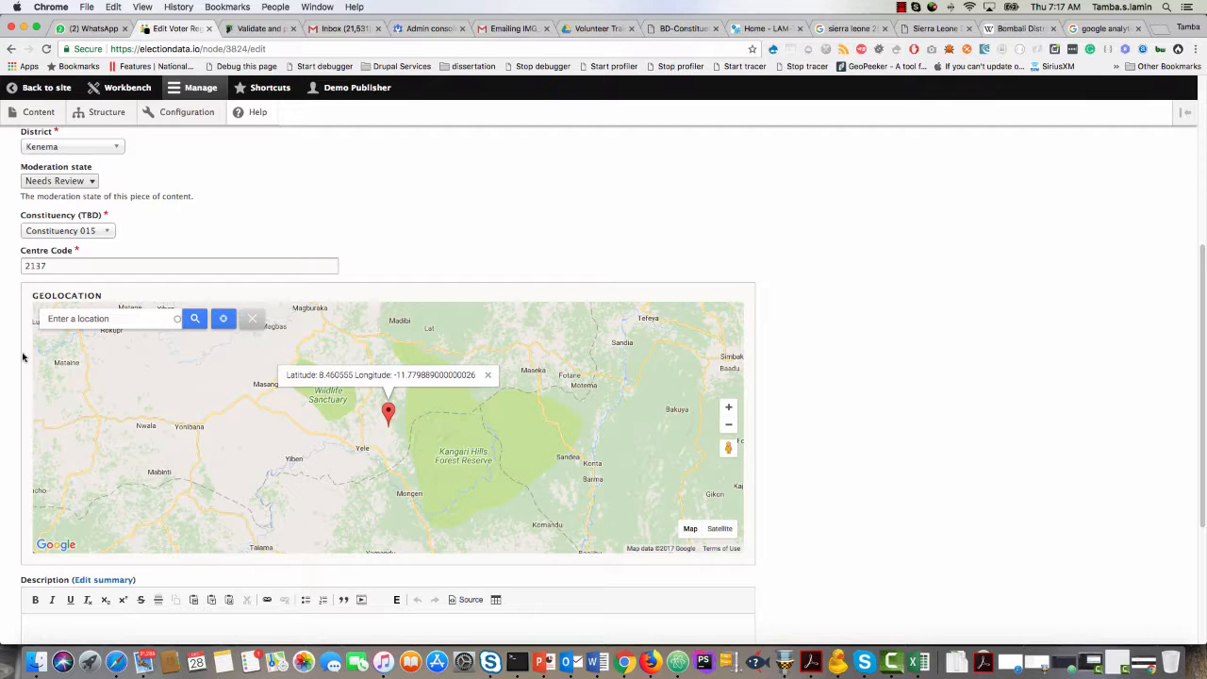
pyautogui.scroll(-5, 13, 458)
pyautogui.scroll(7, 63, 437)
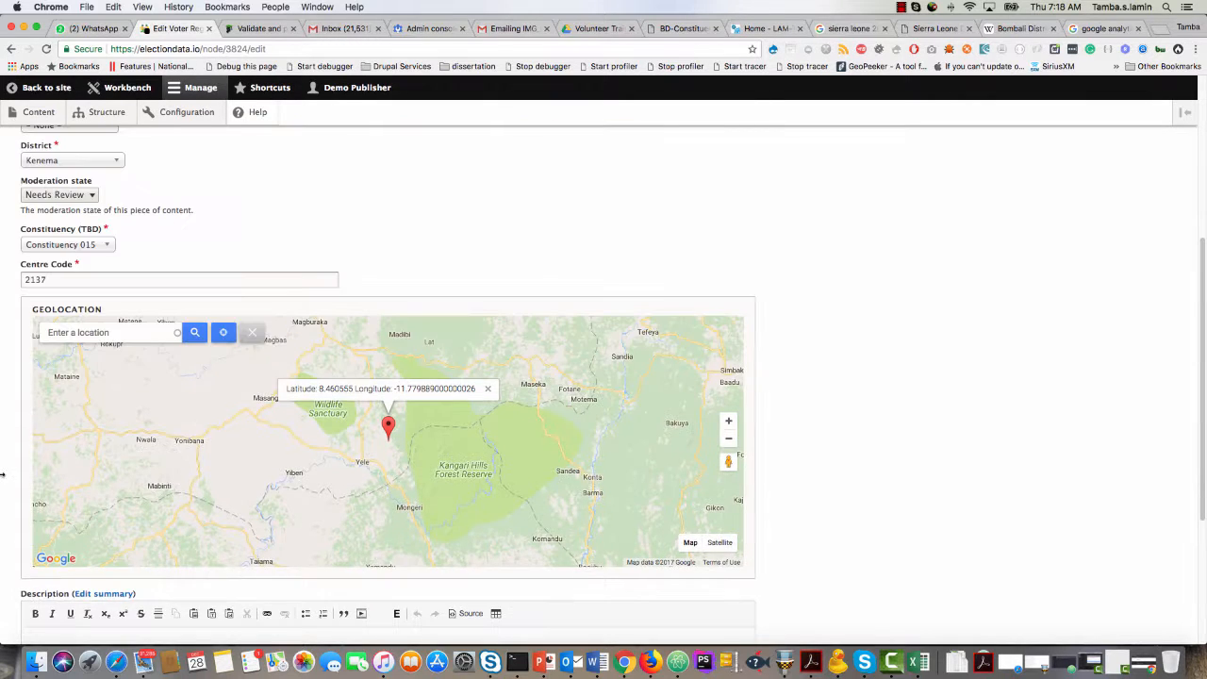
pyautogui.click(53, 272)
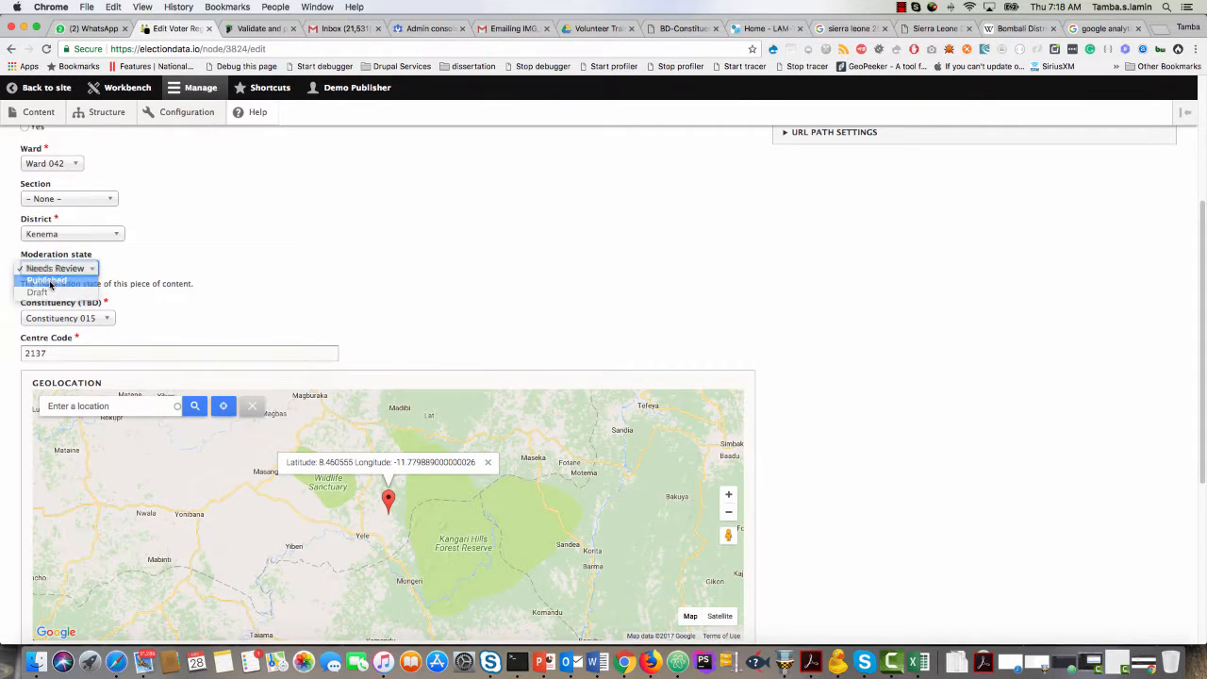
pyautogui.click(52, 283)
pyautogui.scroll(2, 6, 412)
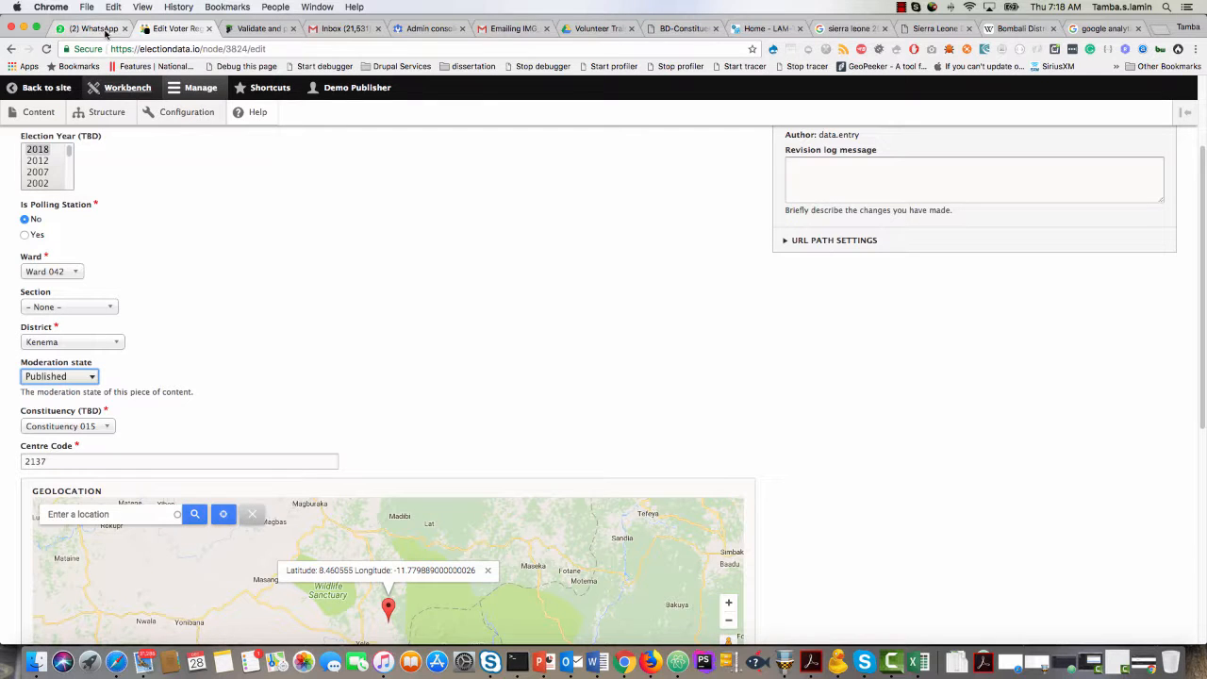
# Recheck the Kpandebu Town Barri row in the NEC Final Voters List and return to the entry's edit form.
pyautogui.click(600, 29)
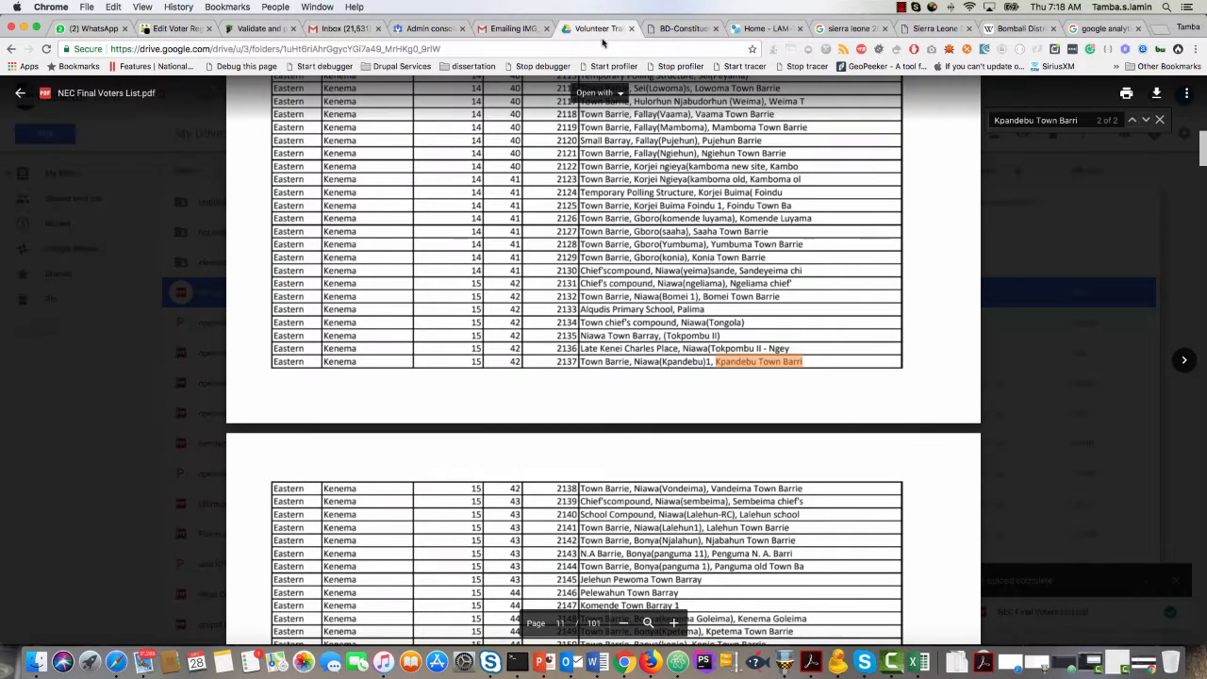
pyautogui.click(108, 28)
pyautogui.click(163, 26)
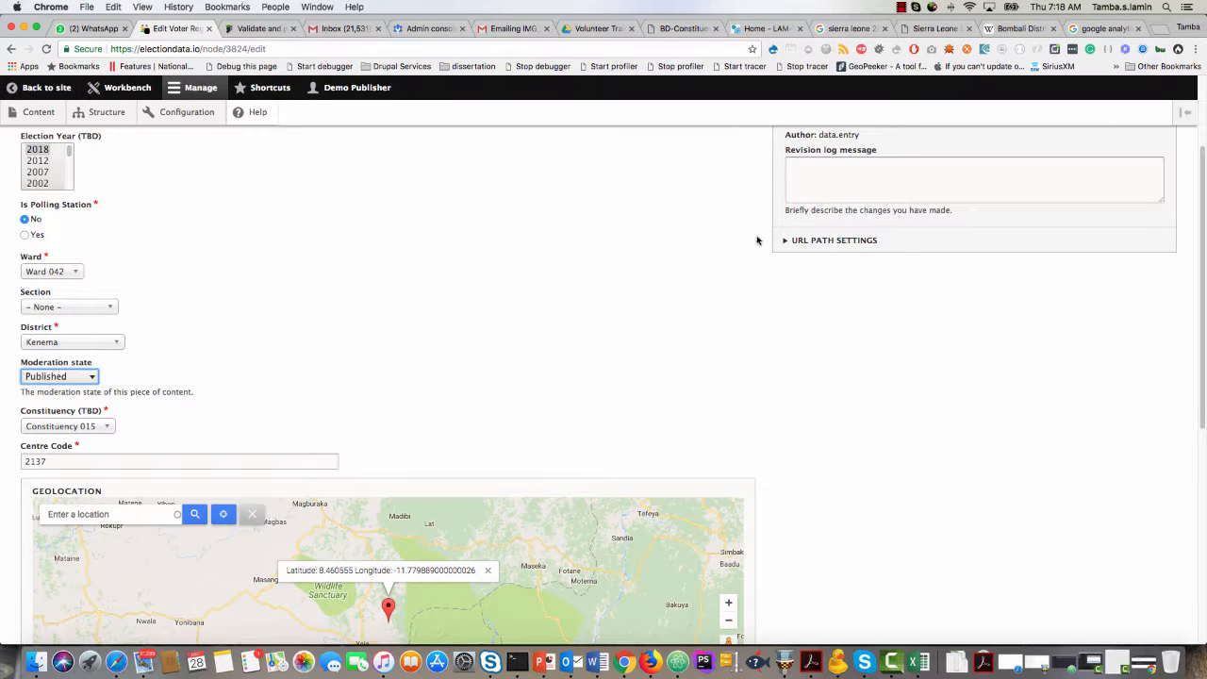
# Set the entry's geolocation to Kenema, Sierra Leone, and save the entry.
pyautogui.scroll(-2, 117, 488)
pyautogui.click(118, 429)
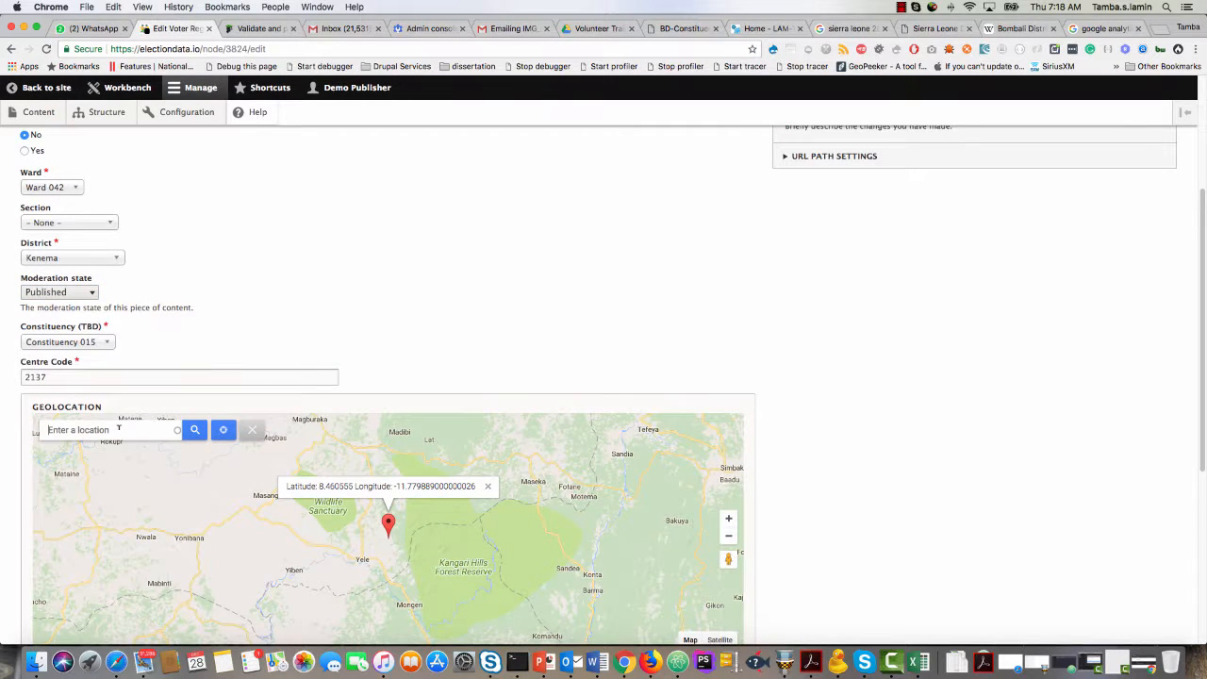
pyautogui.write('kenema,')
pyautogui.click(104, 451)
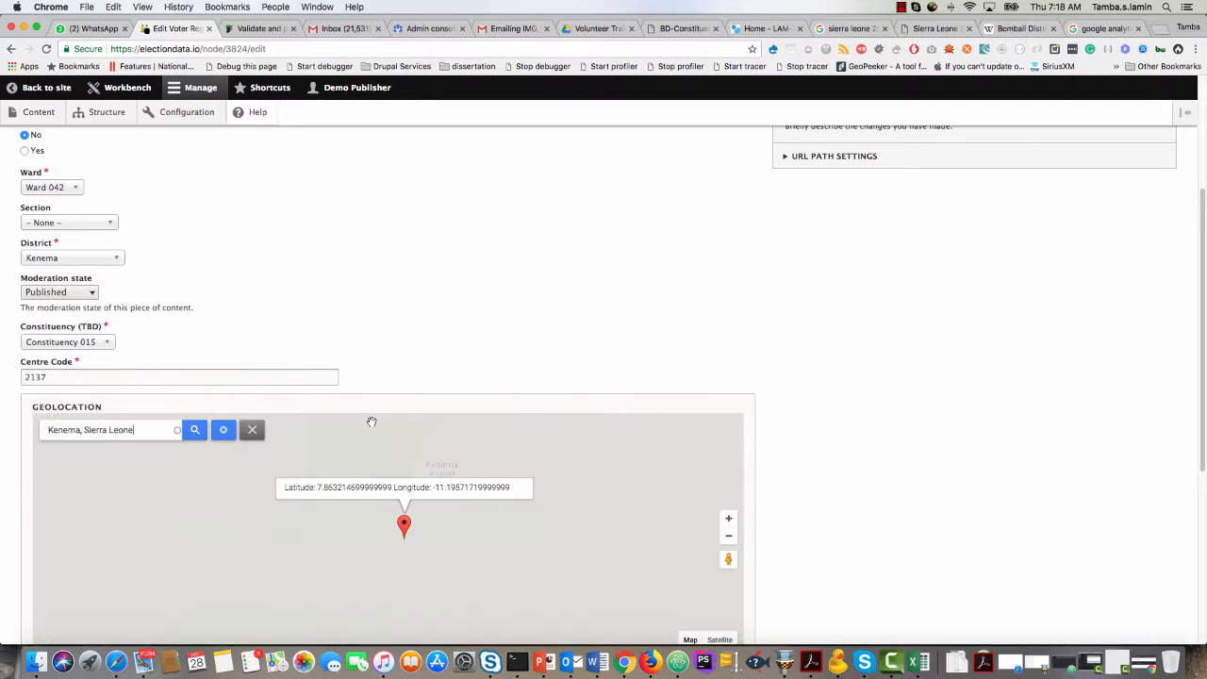
pyautogui.scroll(-5, 810, 438)
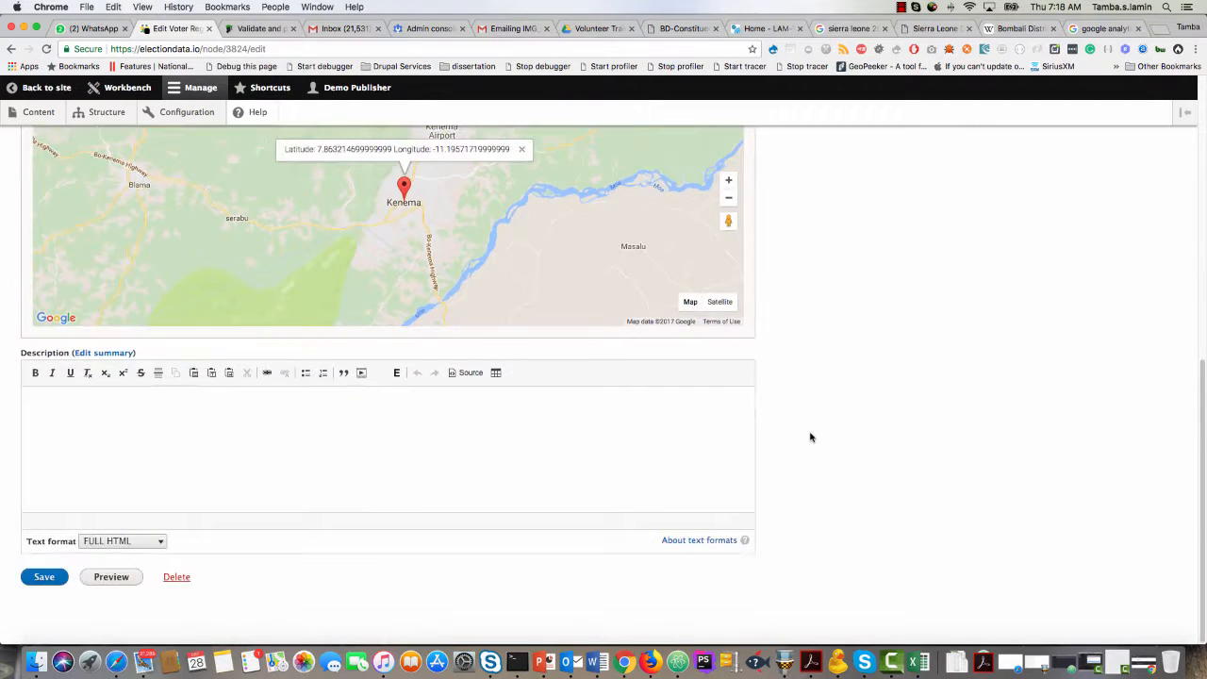
pyautogui.click(47, 581)
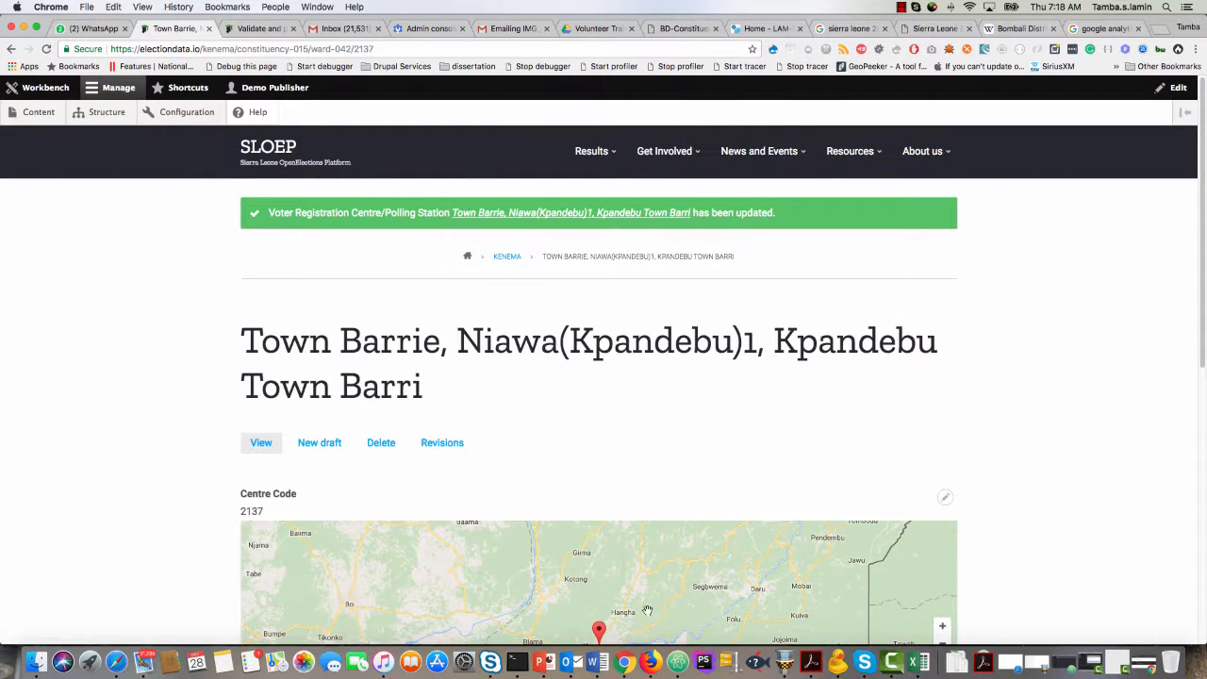
# Switch to the incognito window with the 403 page and reload the centre's public page there.
pyautogui.rightClick(628, 665)
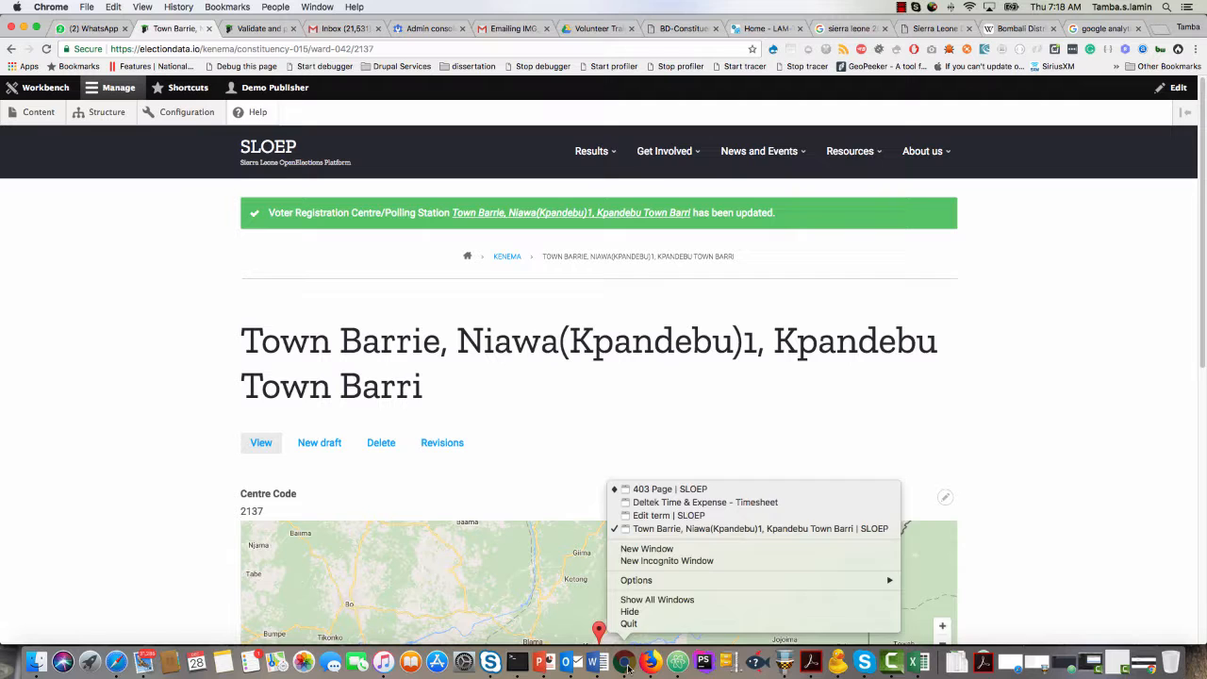
pyautogui.click(698, 489)
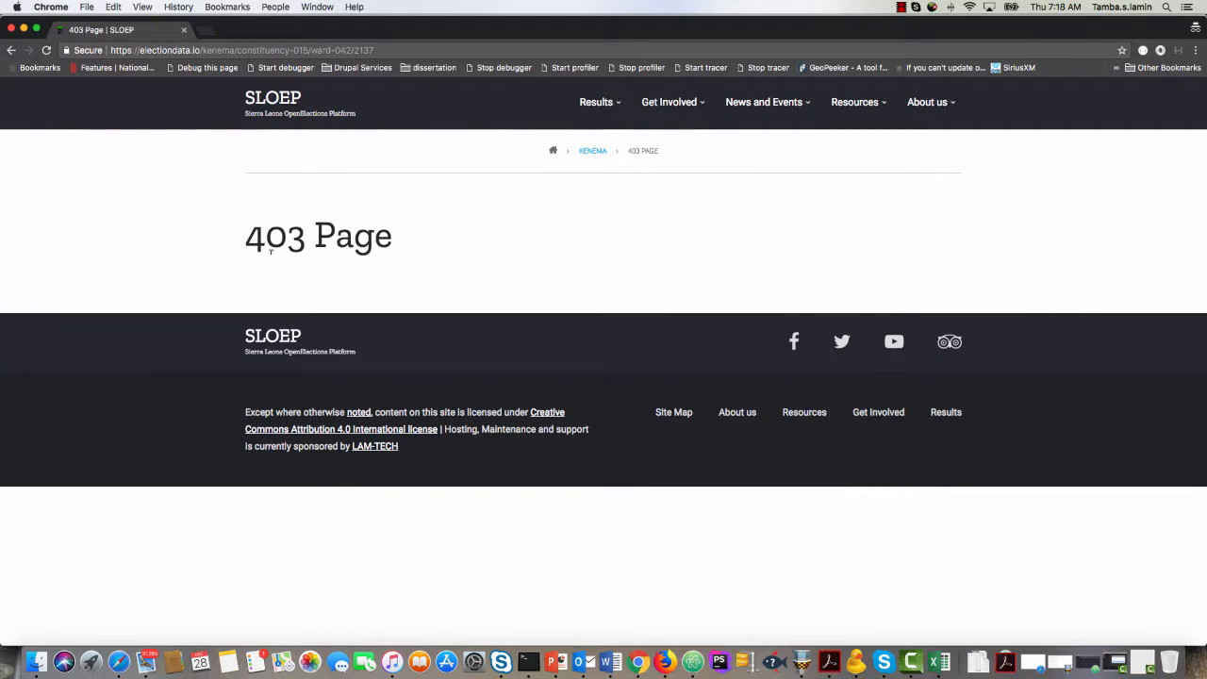
pyautogui.tripleClick(438, 252)
pyautogui.click(47, 50)
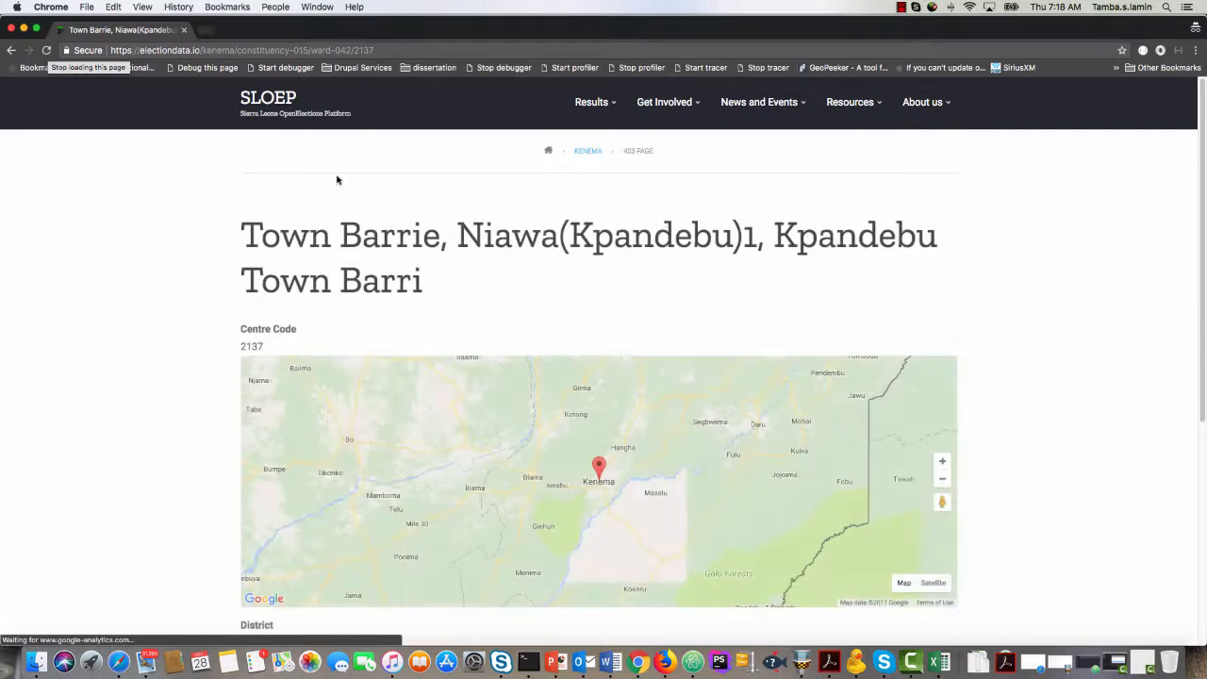
# Examine the public page's centre name, centre code, map location, district, ward, election year and constituency.
pyautogui.scroll(-5, 220, 323)
pyautogui.scroll(5, 220, 323)
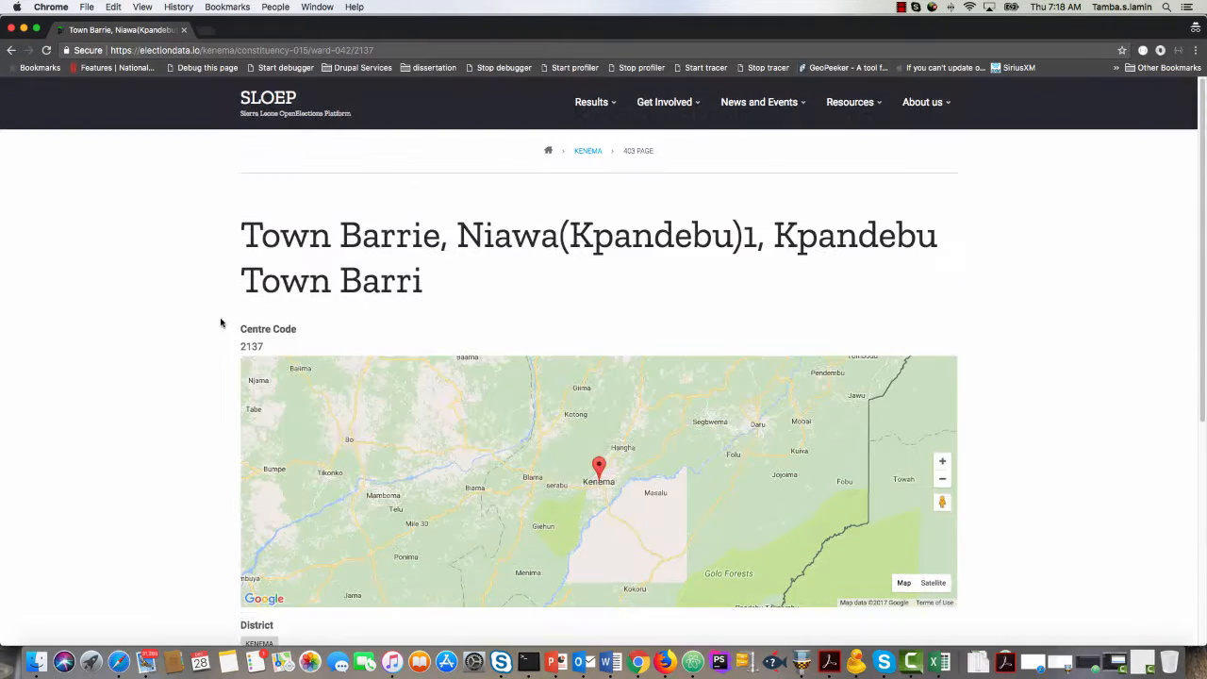
pyautogui.scroll(-5, 221, 323)
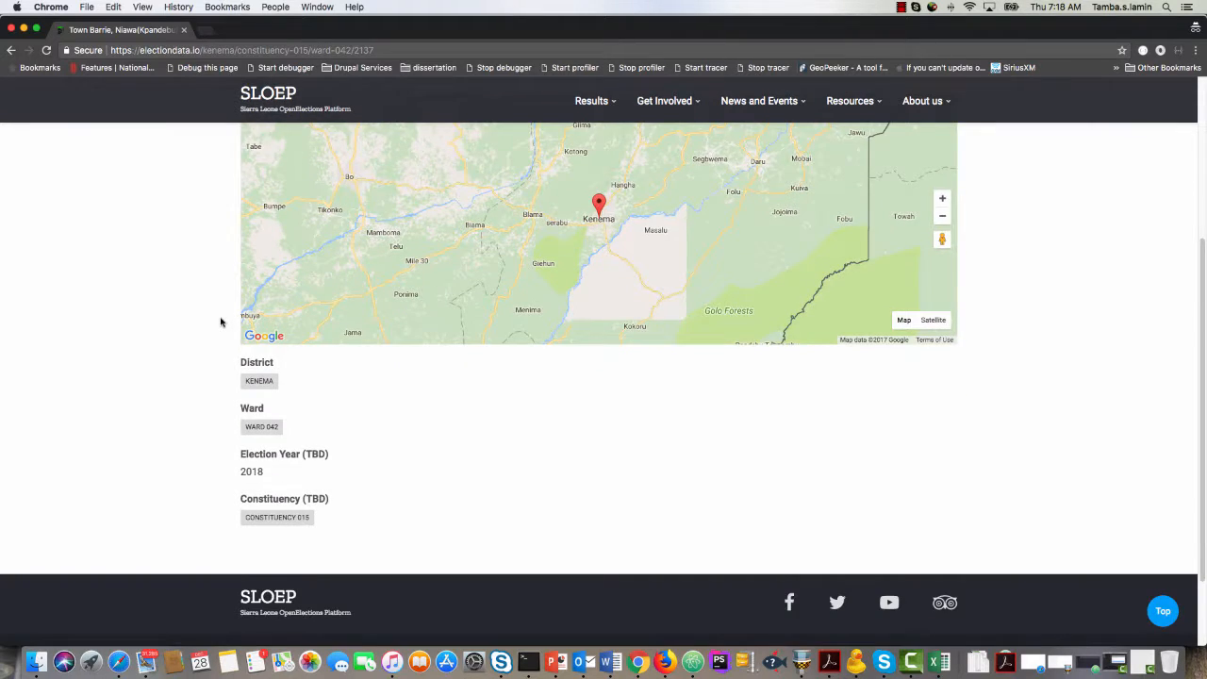
pyautogui.scroll(5, 221, 322)
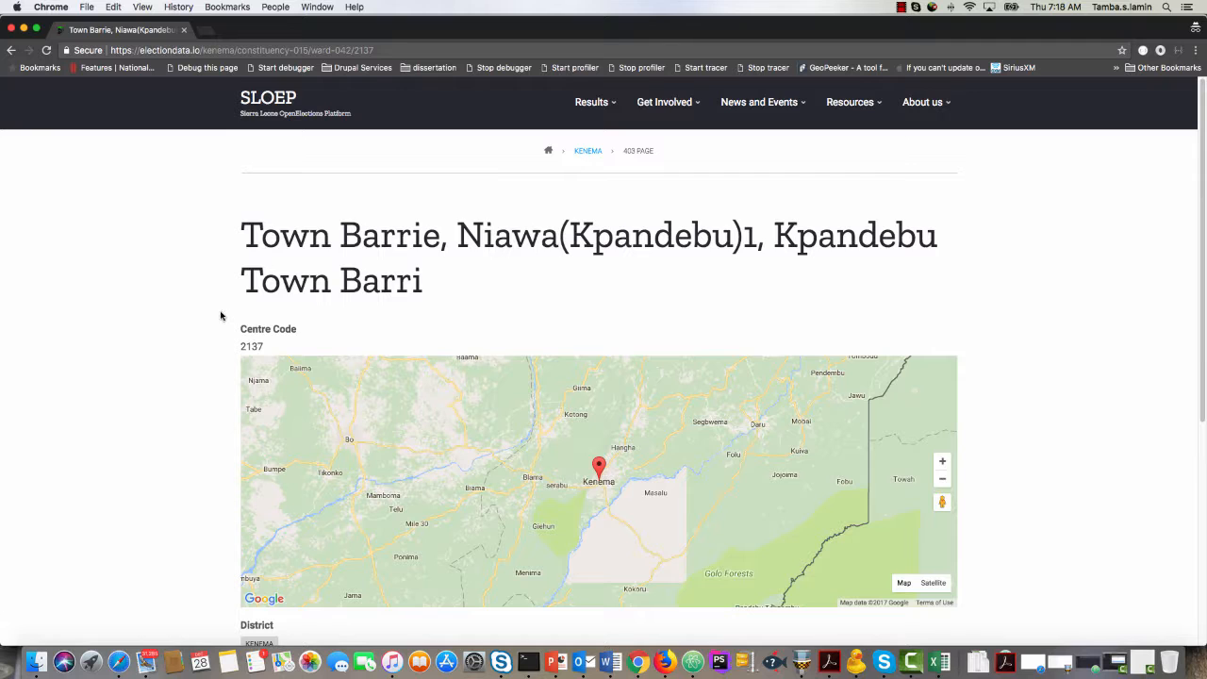
pyautogui.scroll(-5, 221, 316)
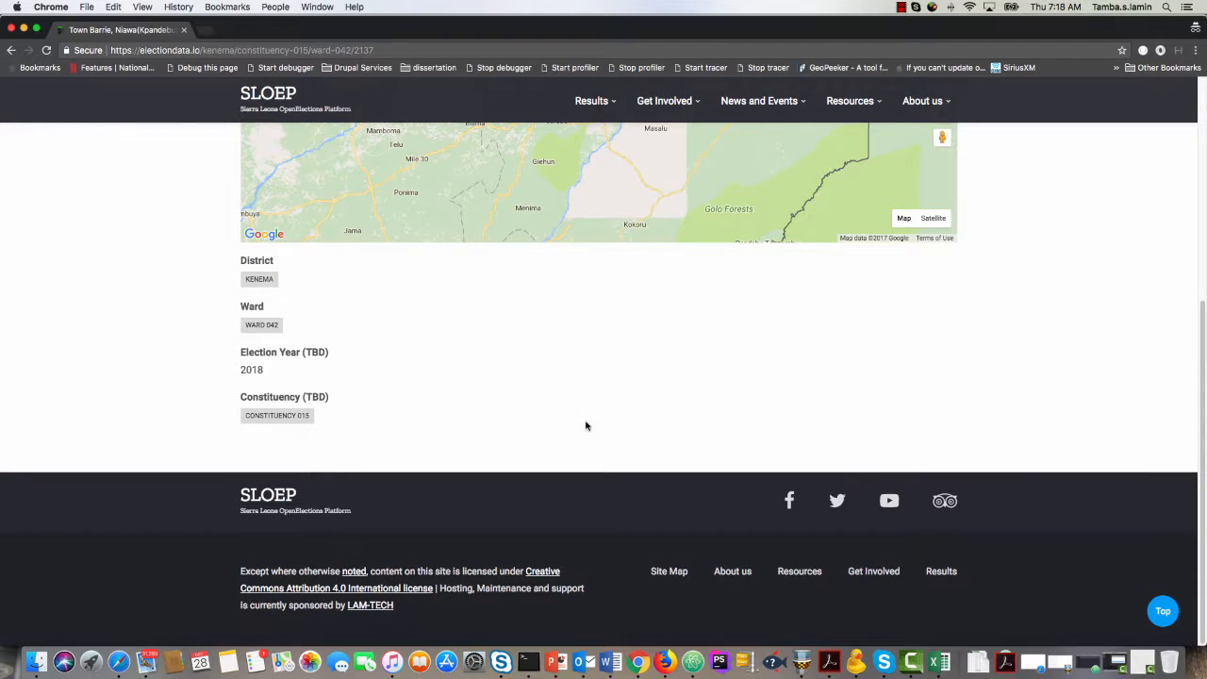
pyautogui.scroll(5, 236, 387)
pyautogui.scroll(-4, 216, 399)
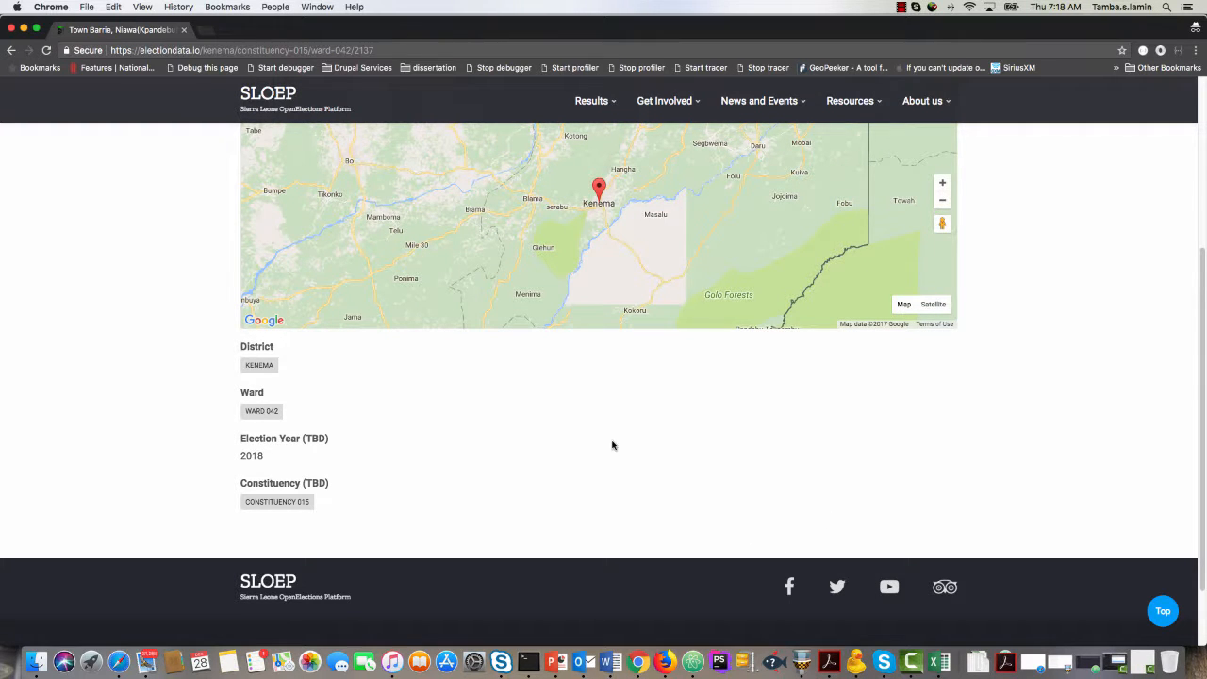
pyautogui.rightClick(912, 663)
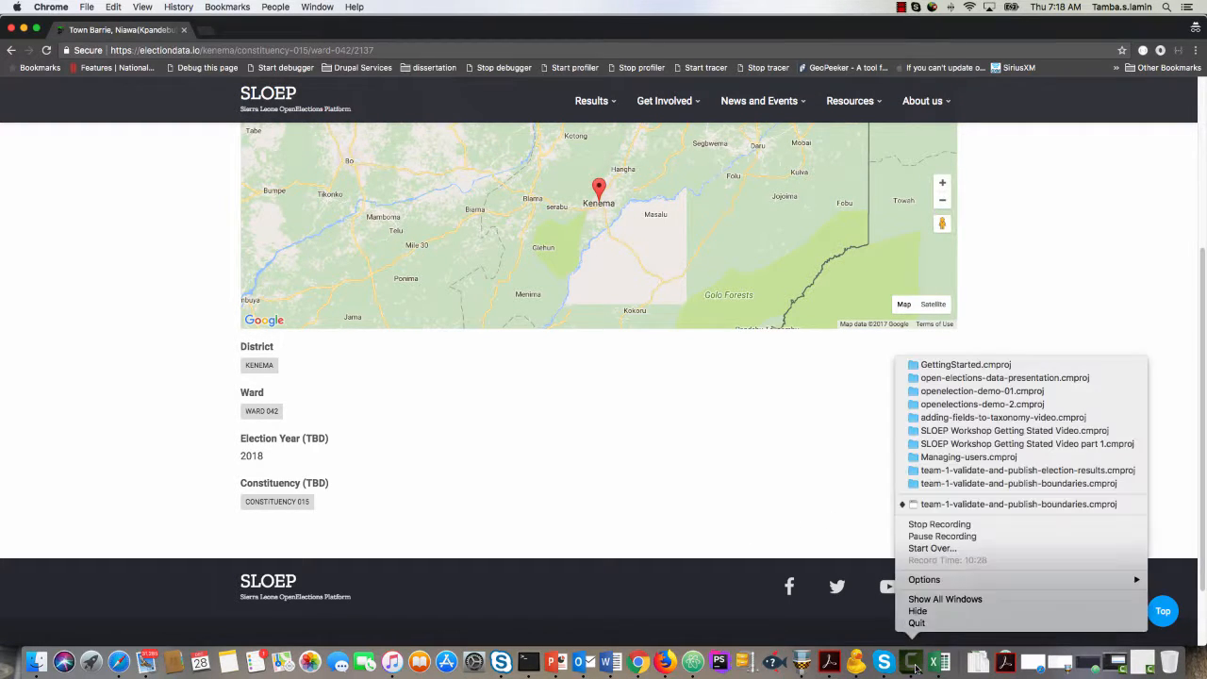